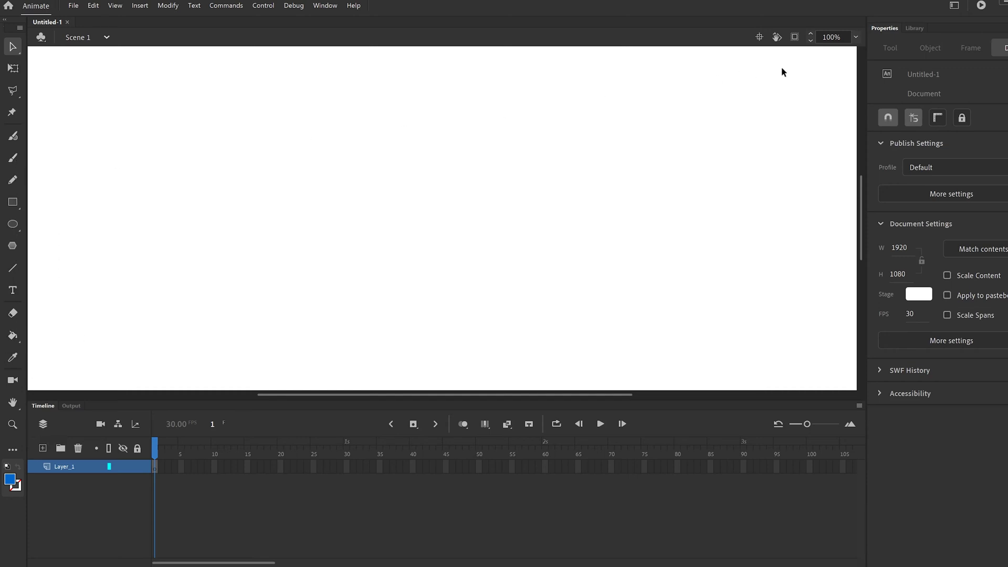
- Activate the Classic Brush and set the stage magnification to 50%
click(14, 159)
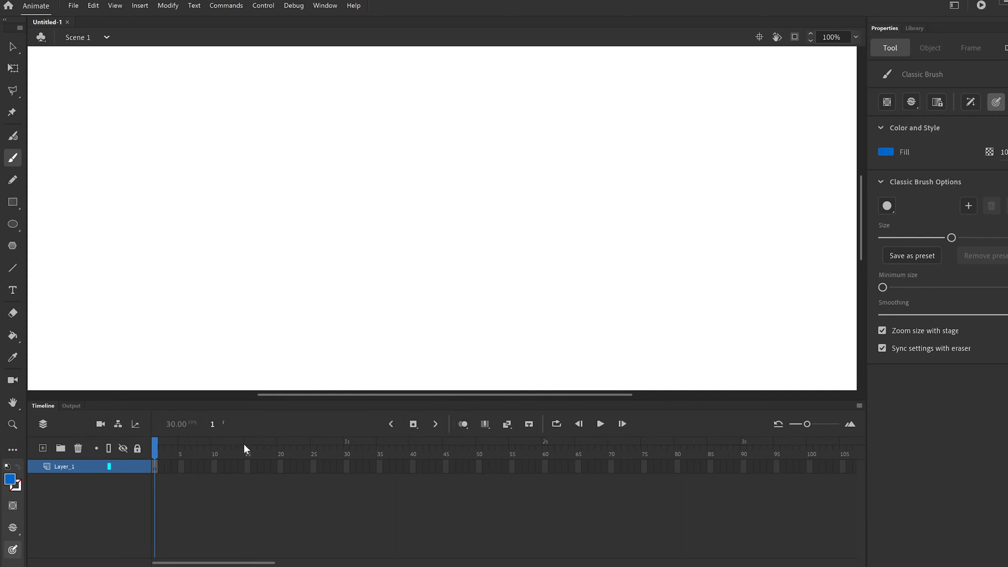
click(857, 37)
click(875, 50)
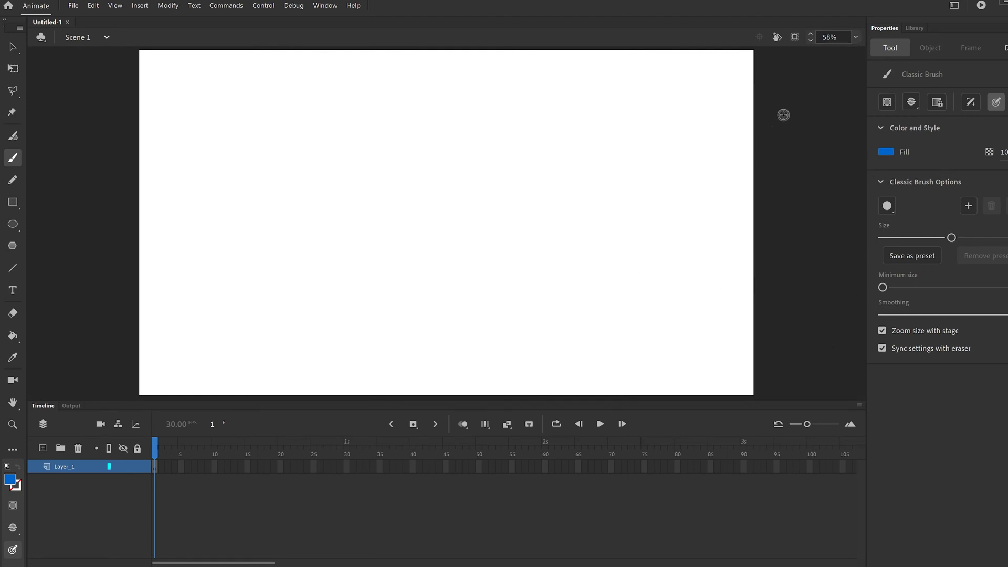
click(856, 37)
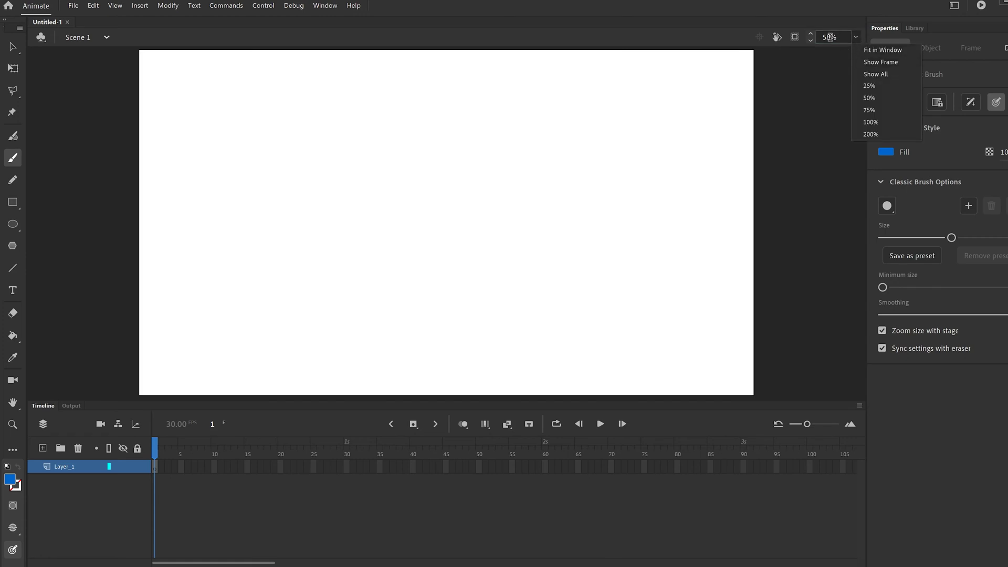
click(869, 97)
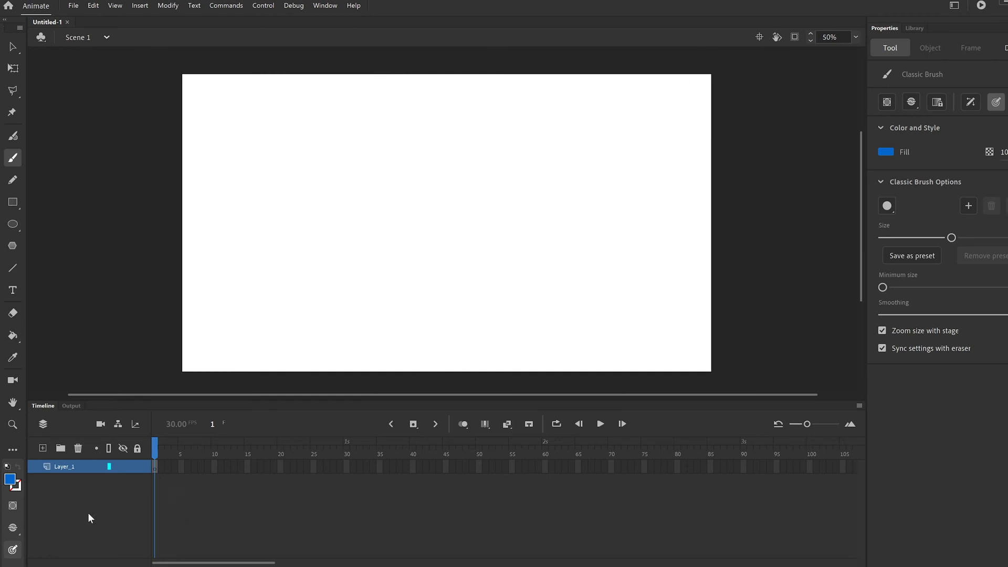
- Add four new layers above Layer_1 in the timeline
click(59, 479)
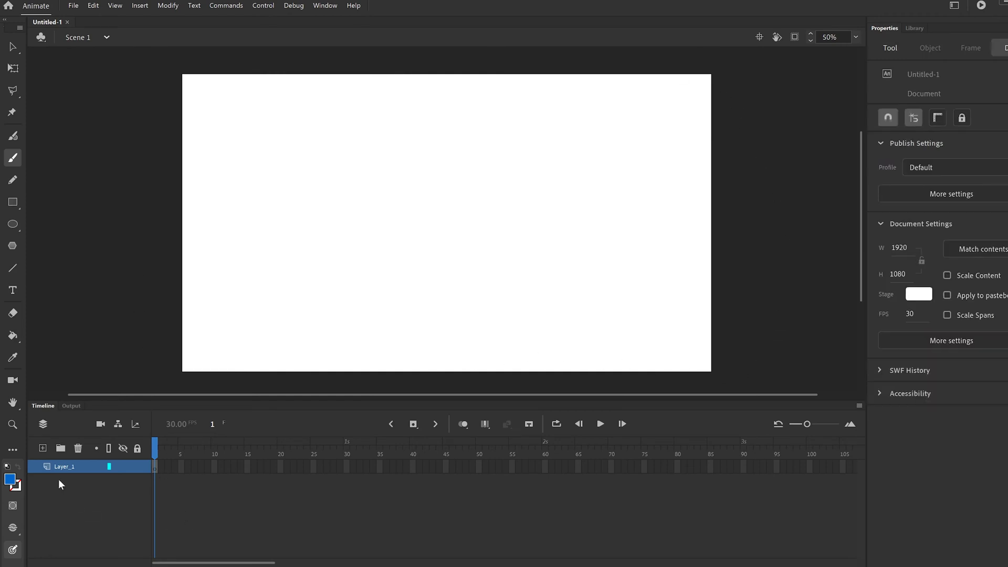
click(43, 449)
click(43, 449)
click(43, 449)
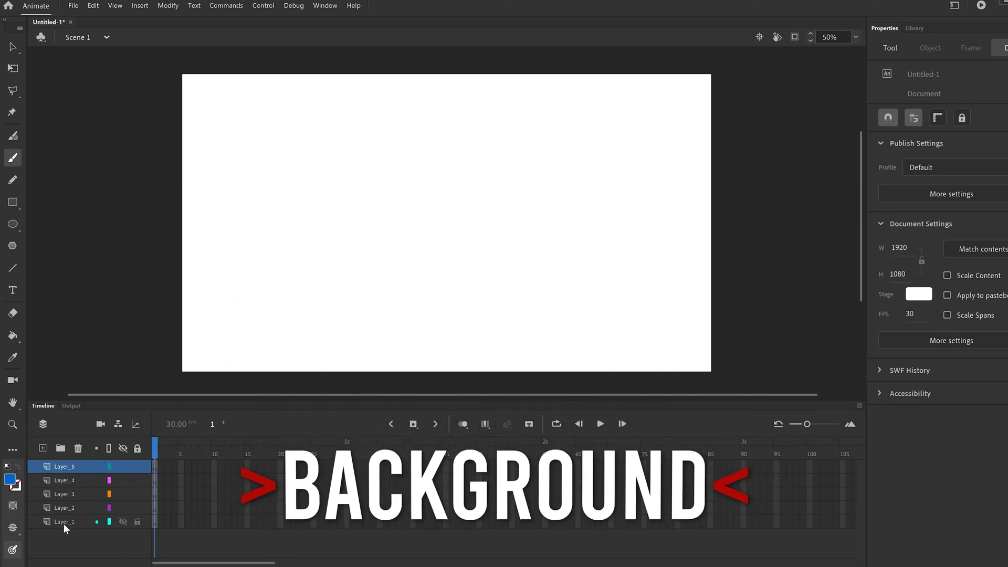
- Rename Layer_1, the lowest layer, as Background
double_click(60, 521)
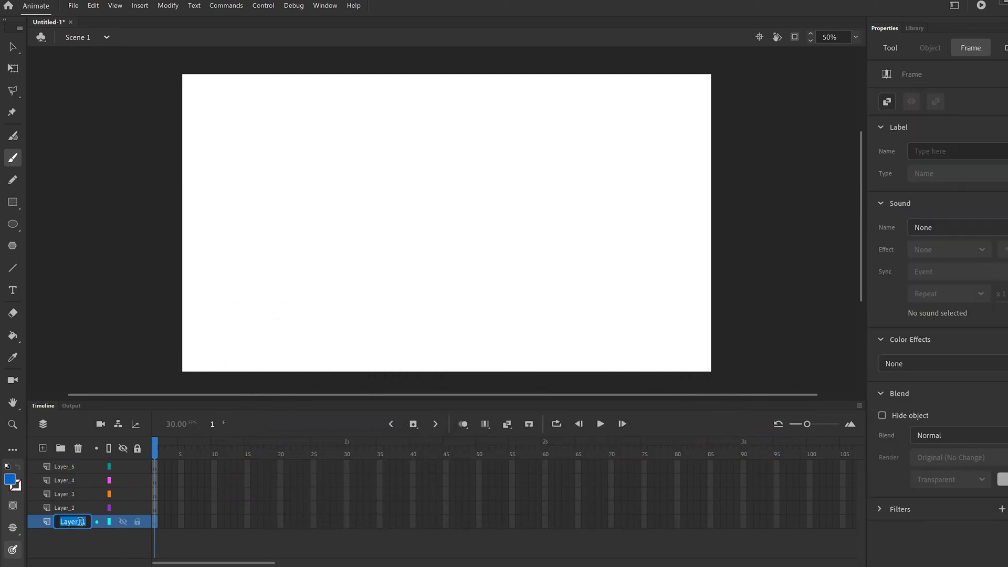
text(Background)
click(113, 540)
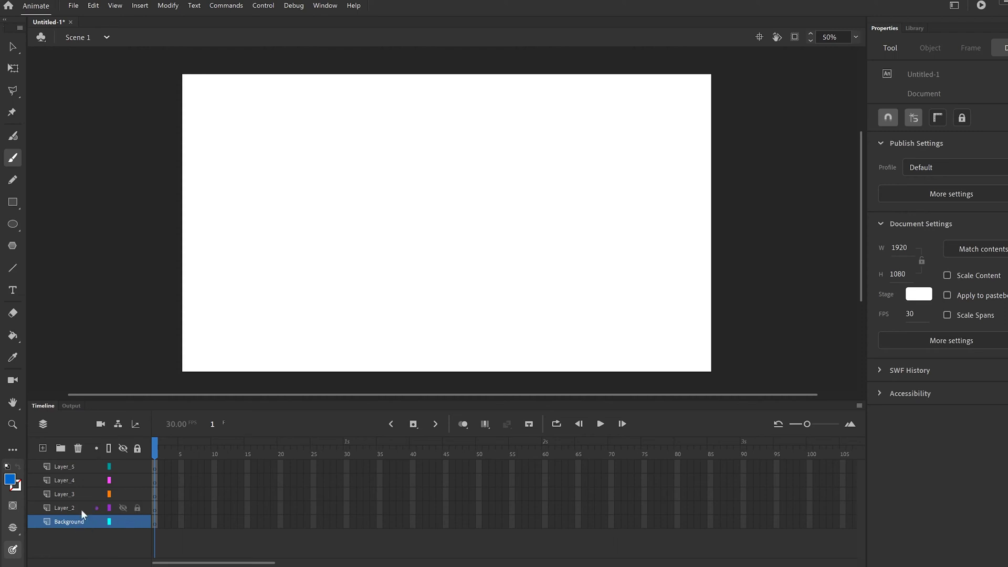
- Change the document's stage color to the light blue #3399FF
click(11, 46)
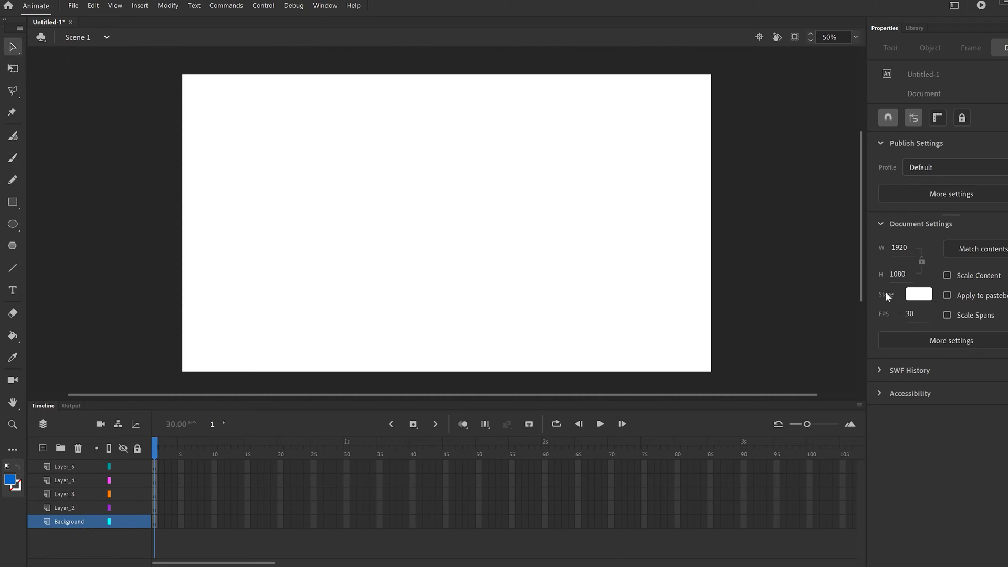
click(918, 295)
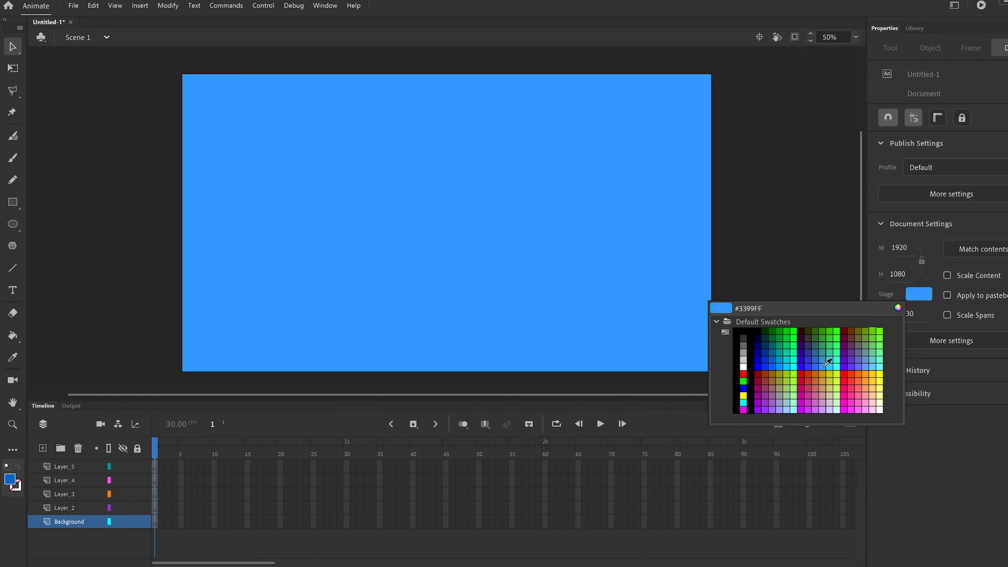
click(826, 366)
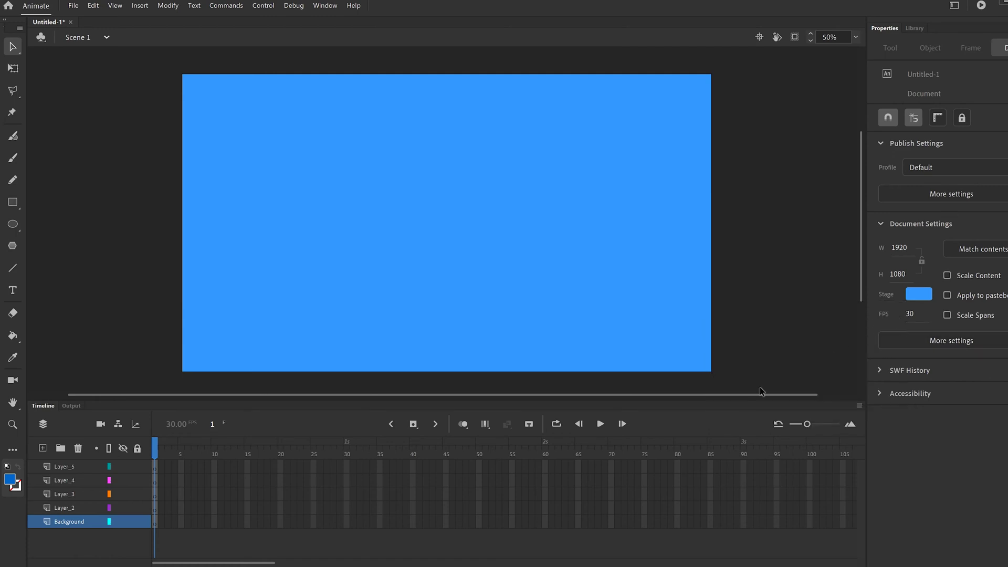
- Select frame 1 of the Background layer and activate the Rectangle tool
click(156, 522)
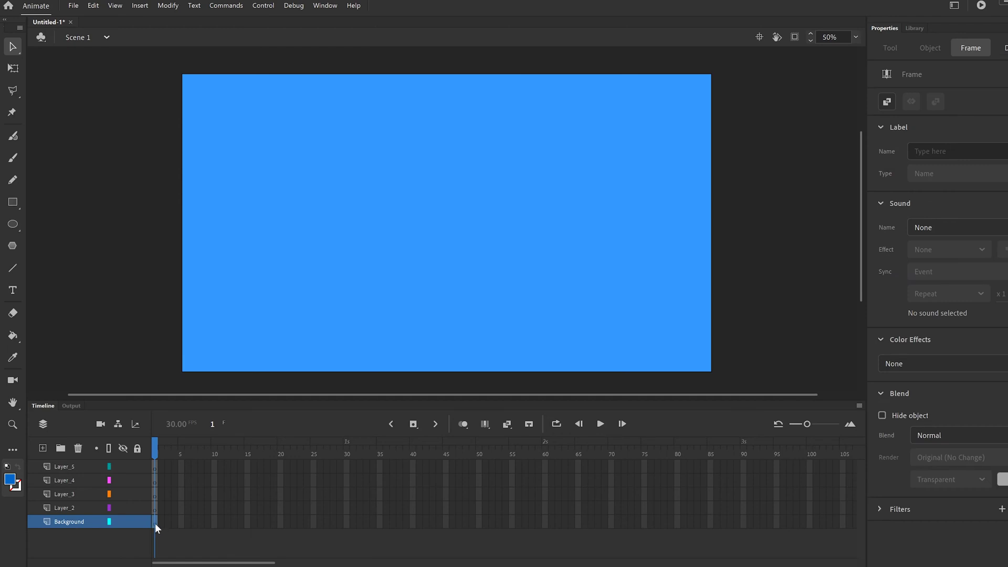
drag(157, 523, 160, 524)
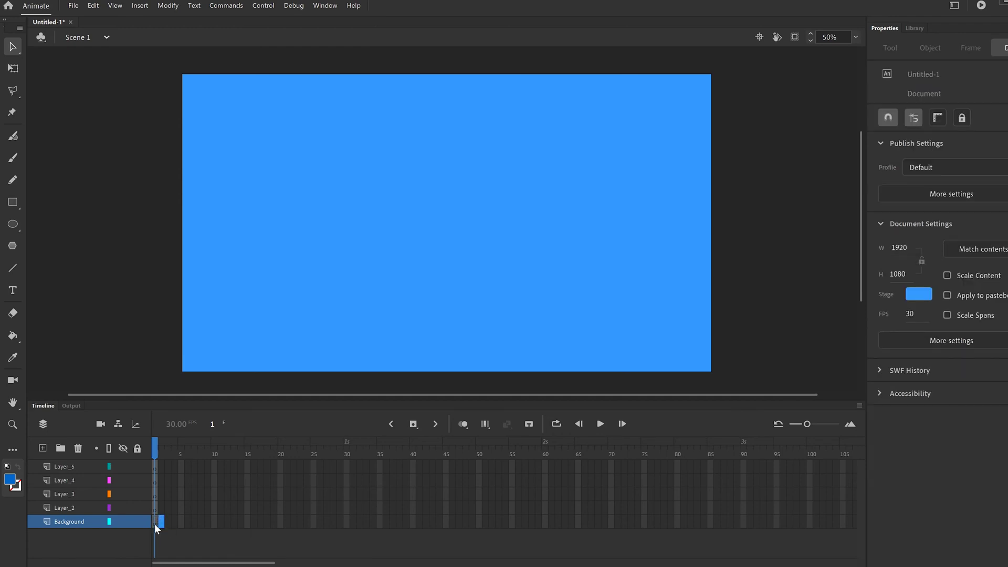
click(154, 522)
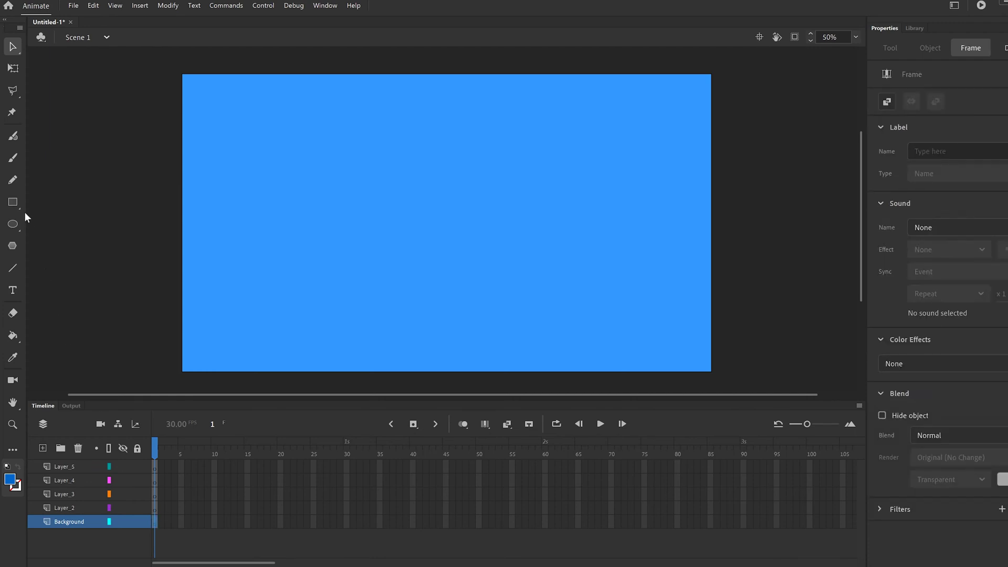
click(13, 204)
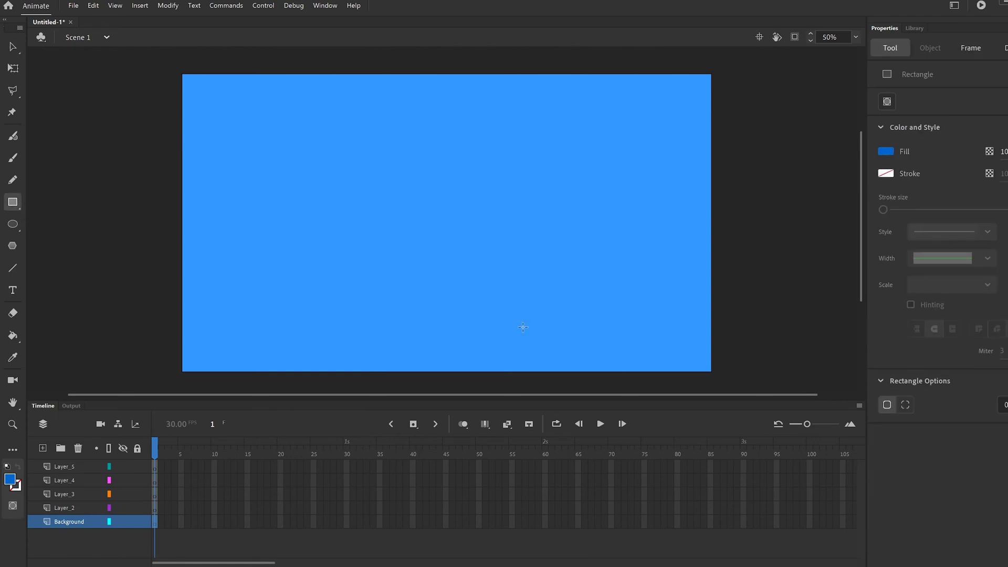
click(888, 151)
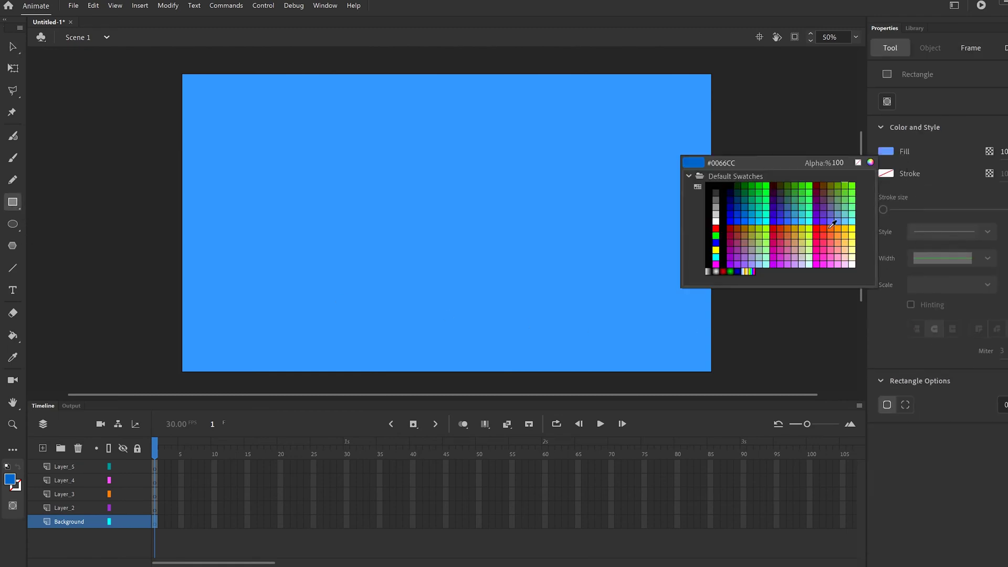
click(755, 198)
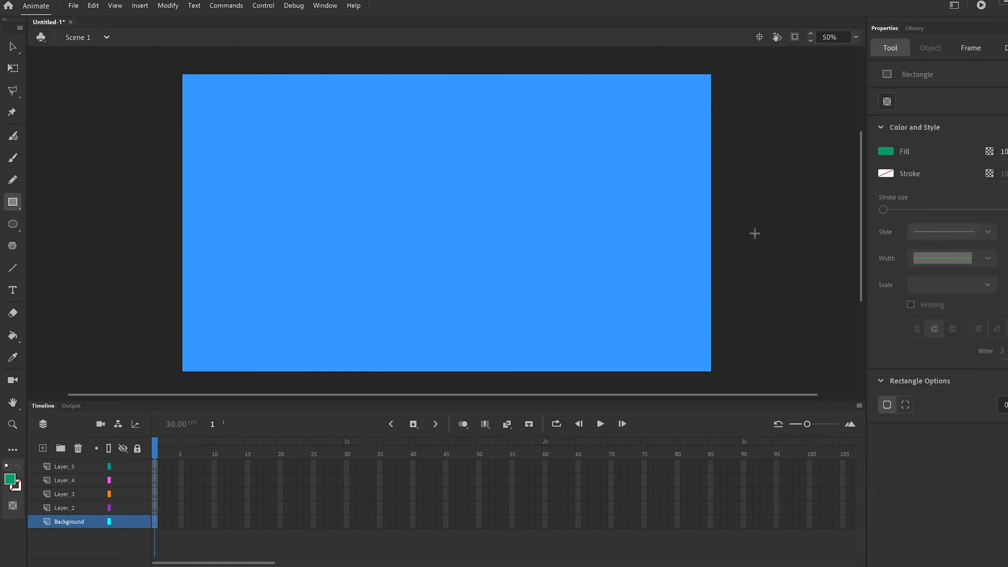
drag(745, 378, 144, 298)
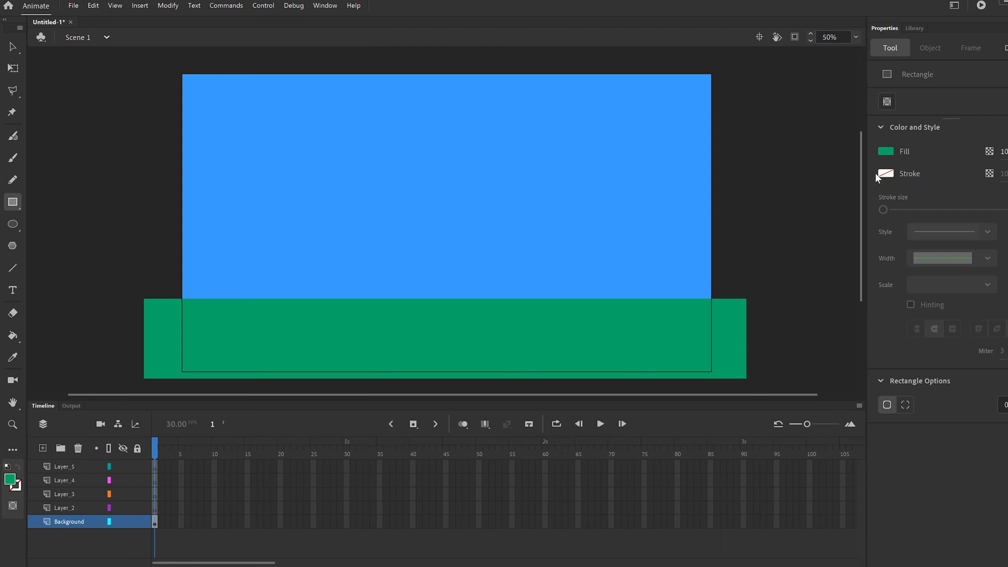
key(ctrl+z)
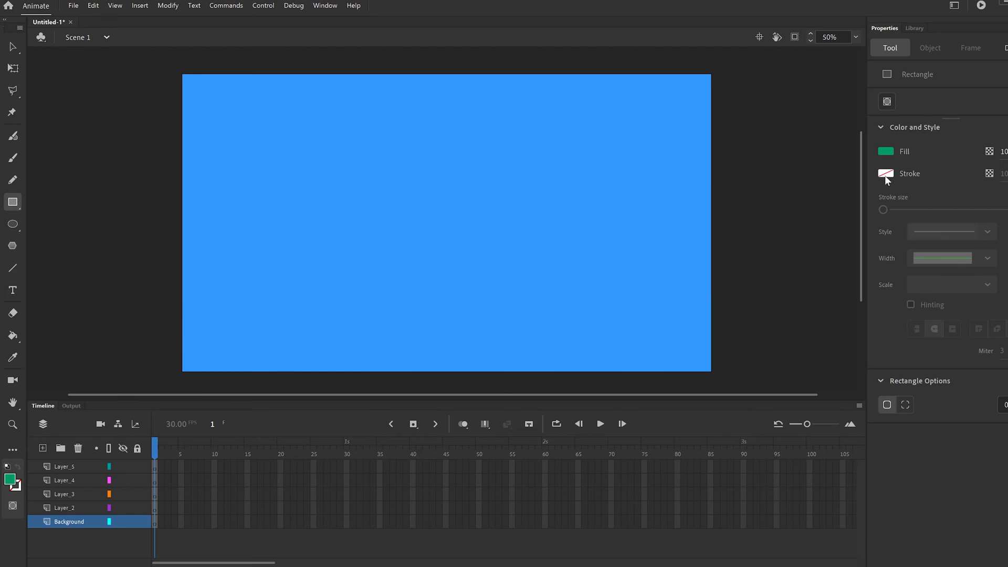
- Draw a rectangle with no stroke and green fill #00CC66 across the lower quarter of the stage, extending past its side and bottom edges
click(886, 174)
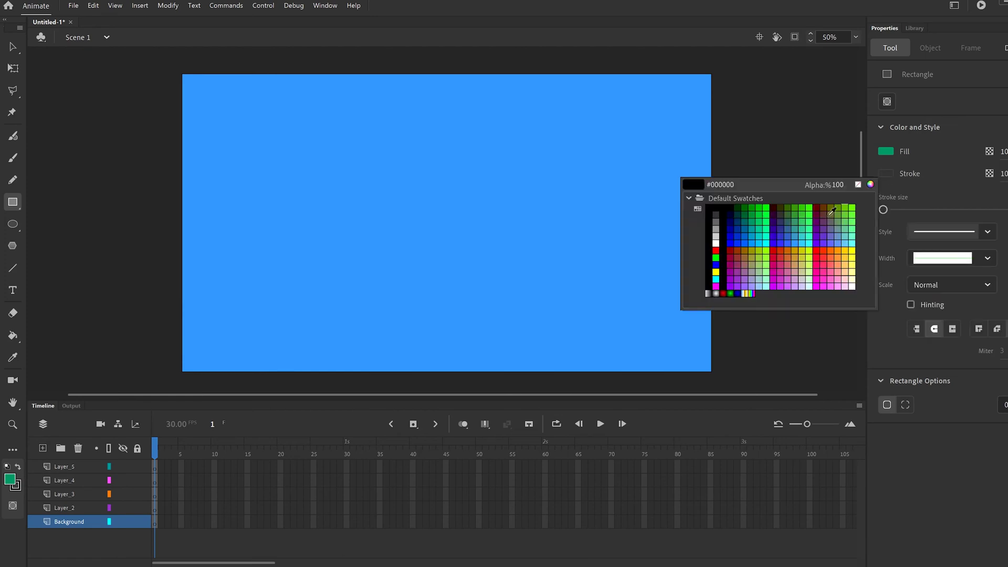
click(858, 184)
click(886, 150)
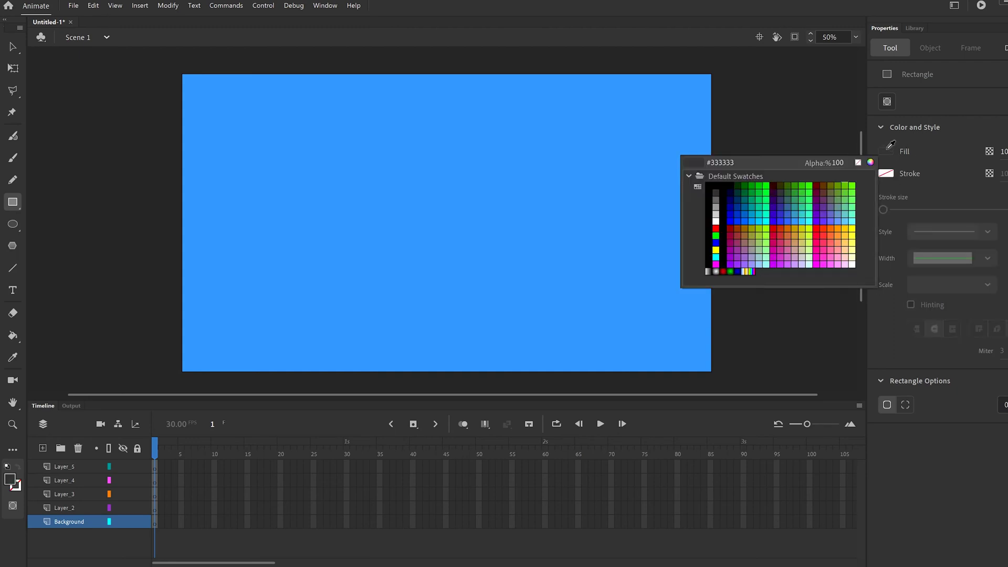
click(761, 197)
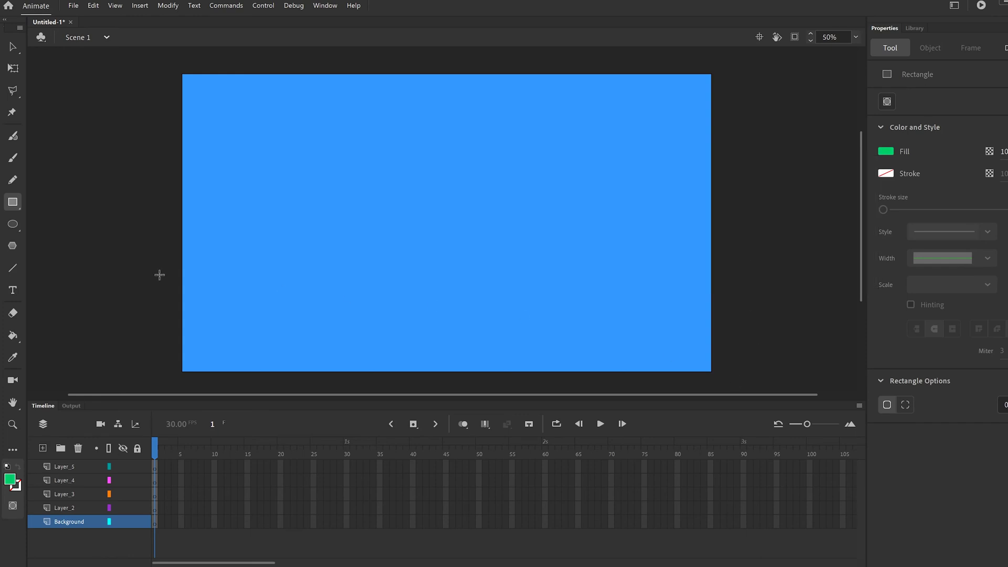
drag(745, 376, 146, 296)
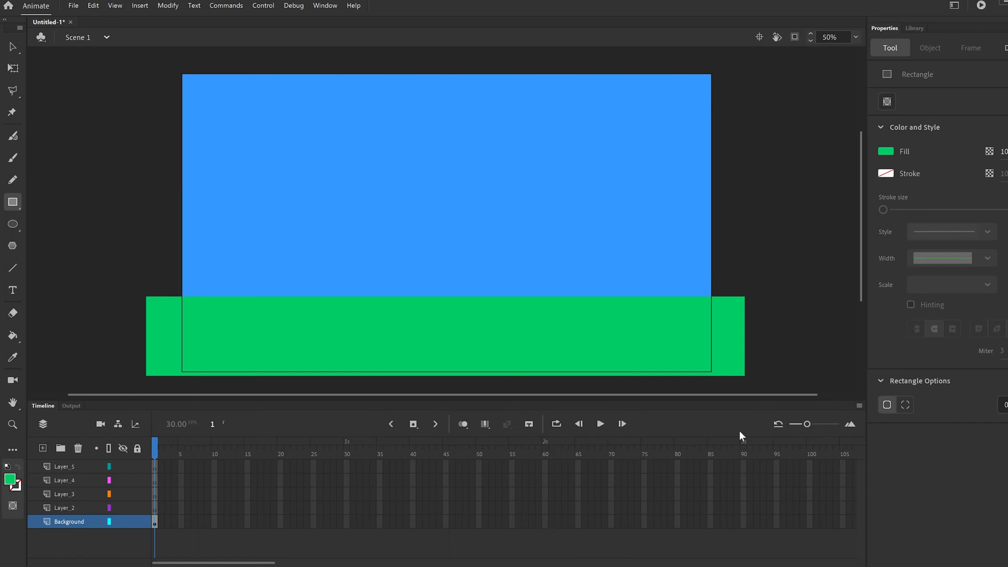
- Insert a keyframe at frame 90 of the Background layer and lock that layer
click(743, 523)
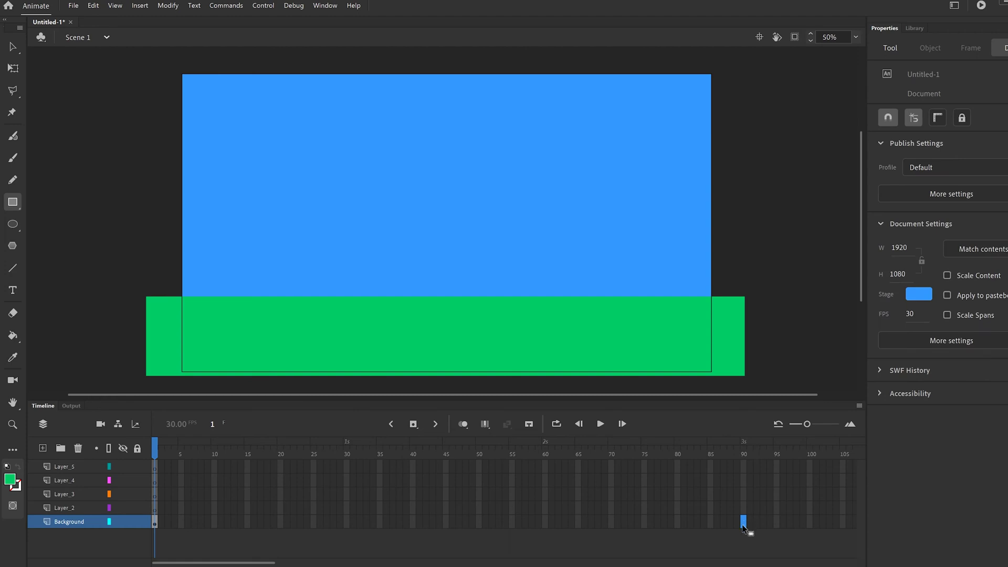
right_click(744, 527)
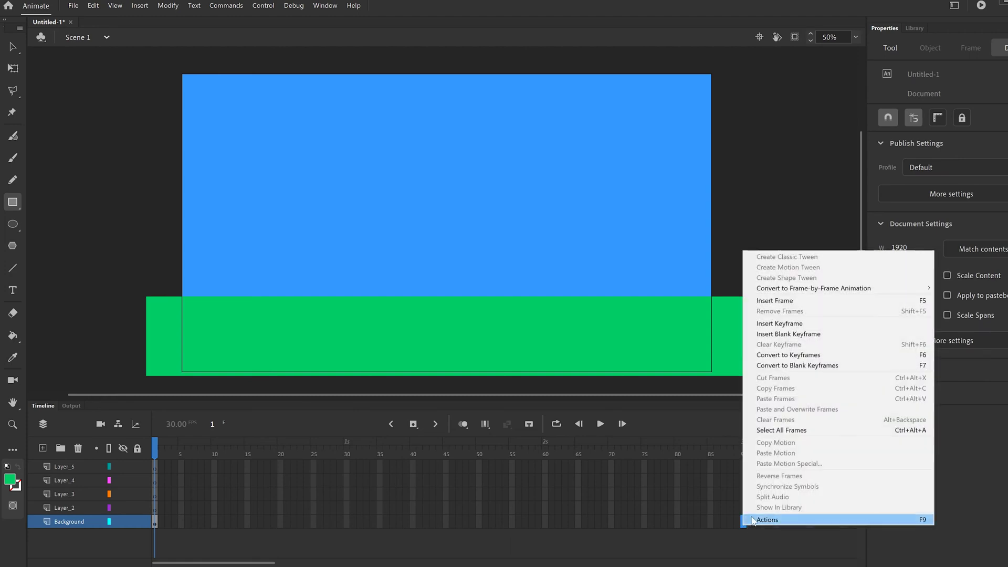
click(792, 324)
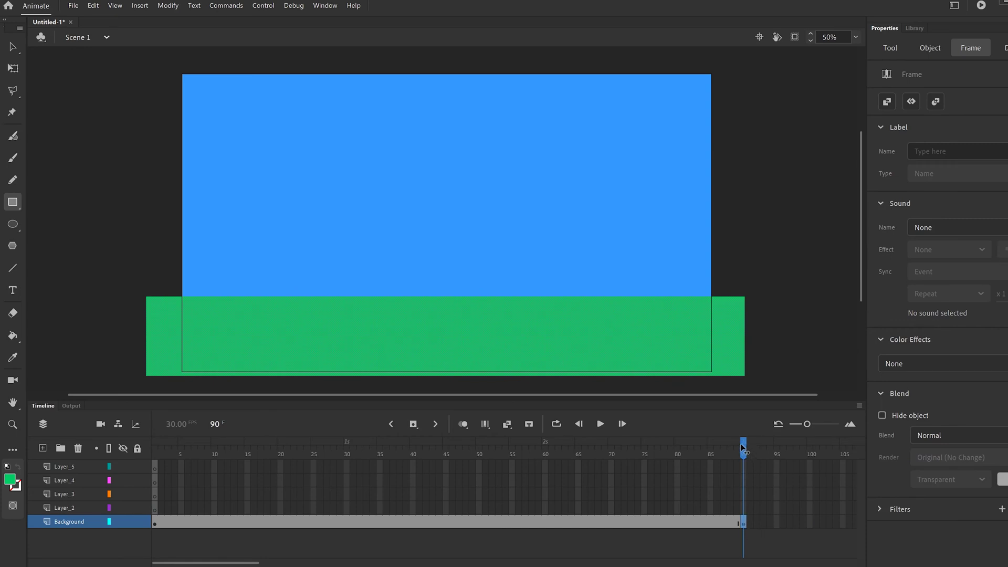
drag(744, 444, 711, 467)
click(503, 169)
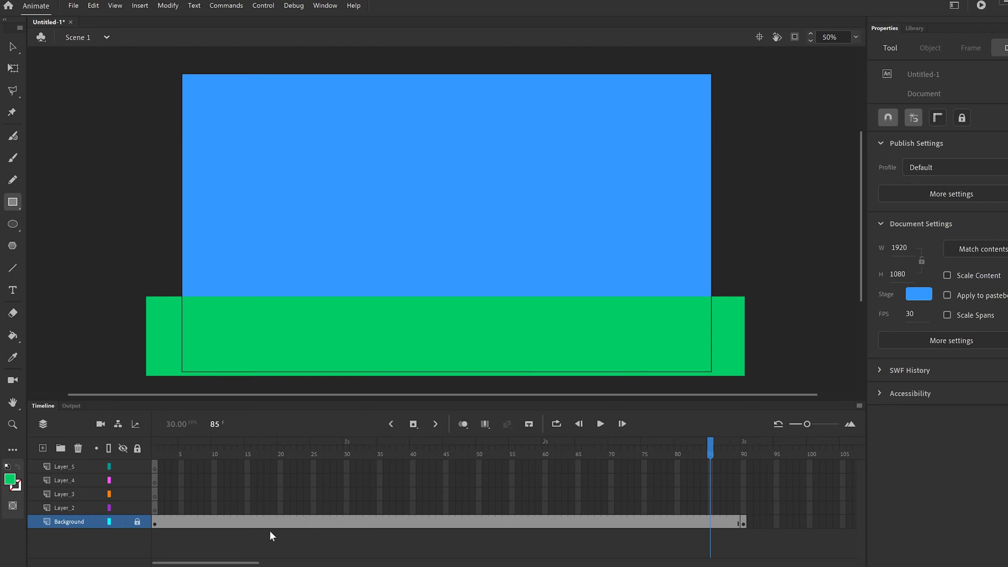
- Rename Layer_2, directly above the Background layer, as classic
click(68, 509)
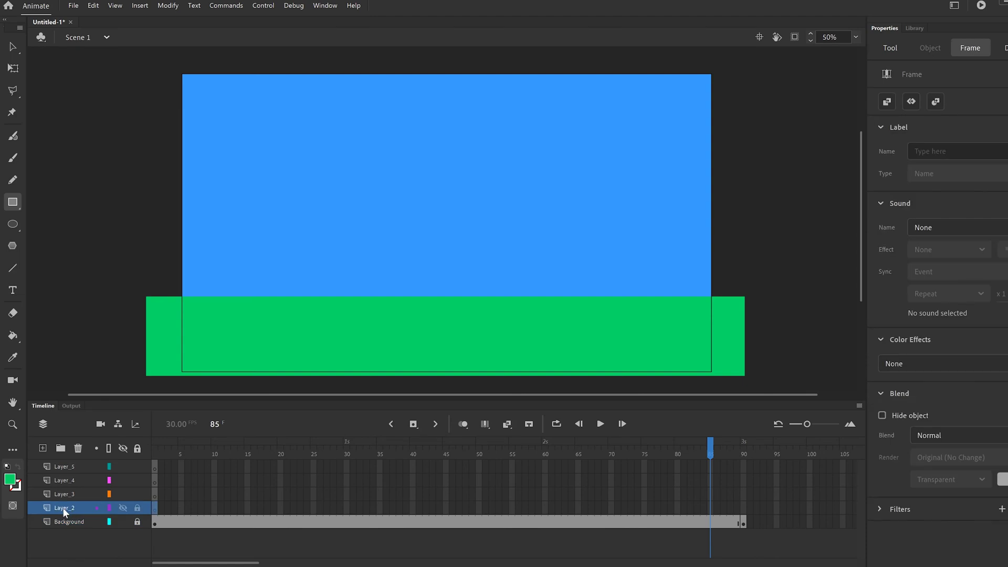
double_click(64, 509)
text(classic)
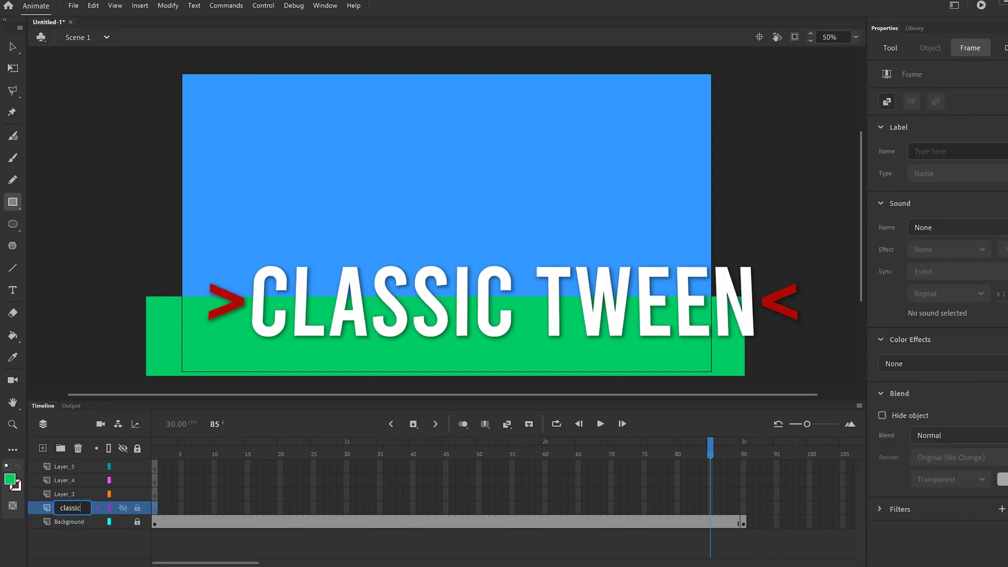
click(86, 535)
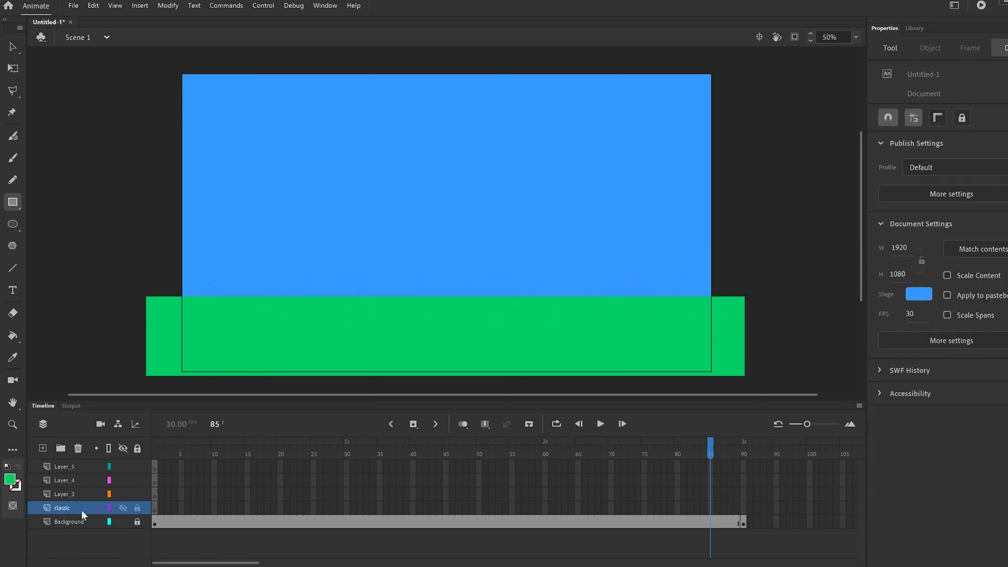
- On frame 1 of the classic layer, draw a dark indigo circle without stroke near the stage's upper-left corner using the Oval tool
click(155, 508)
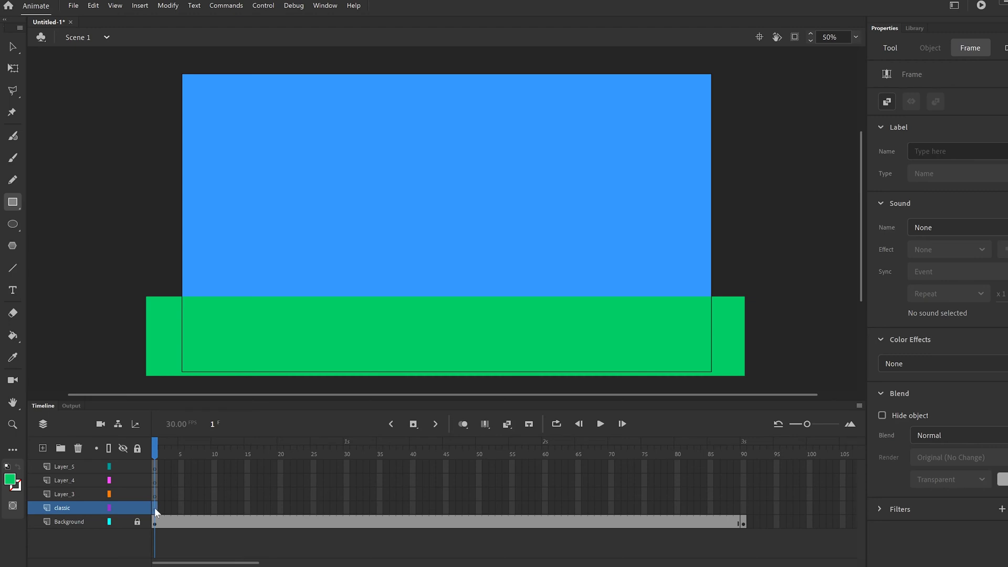
click(13, 226)
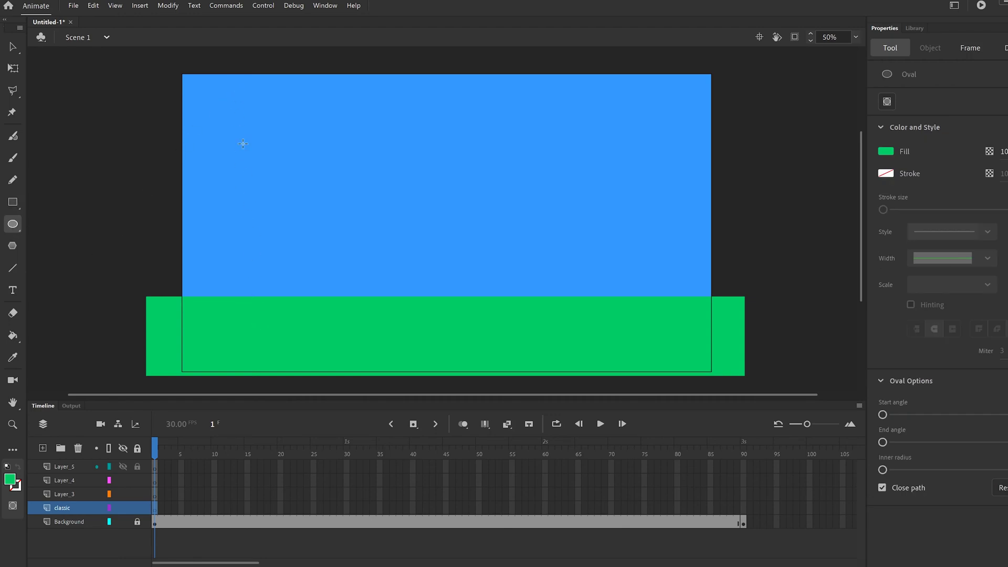
drag(211, 100, 245, 136)
key(ctrl+z)
click(886, 152)
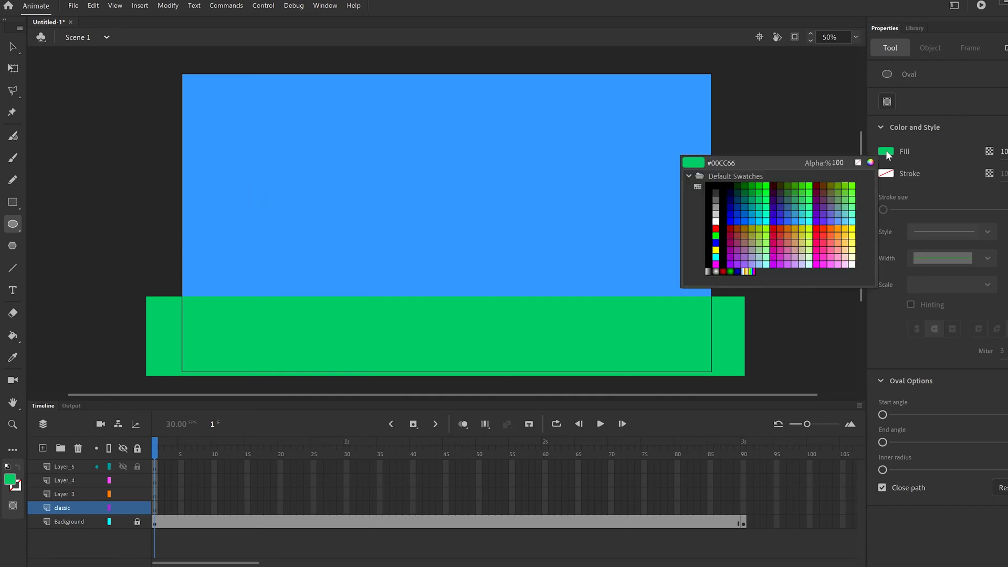
click(777, 203)
drag(217, 98, 265, 150)
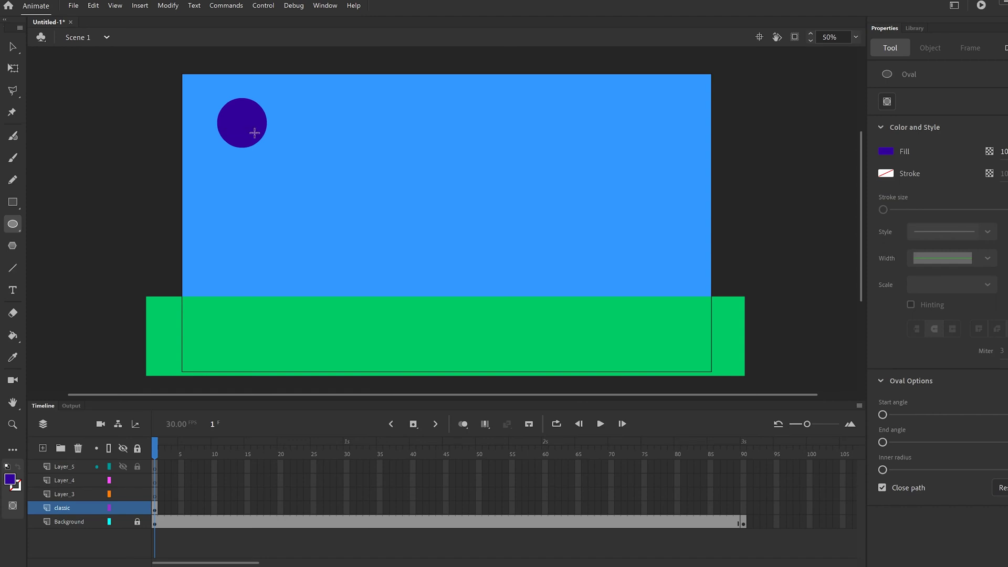
click(155, 508)
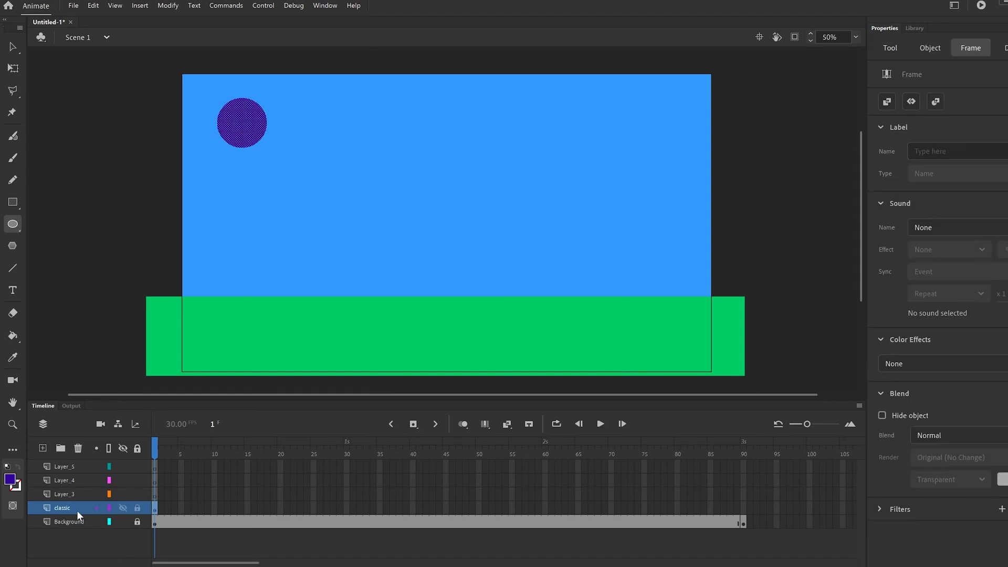
- Insert a keyframe at frame 90 of the classic layer and move the circle there straight down onto the green ground, to about Y 758
click(742, 509)
right_click(742, 508)
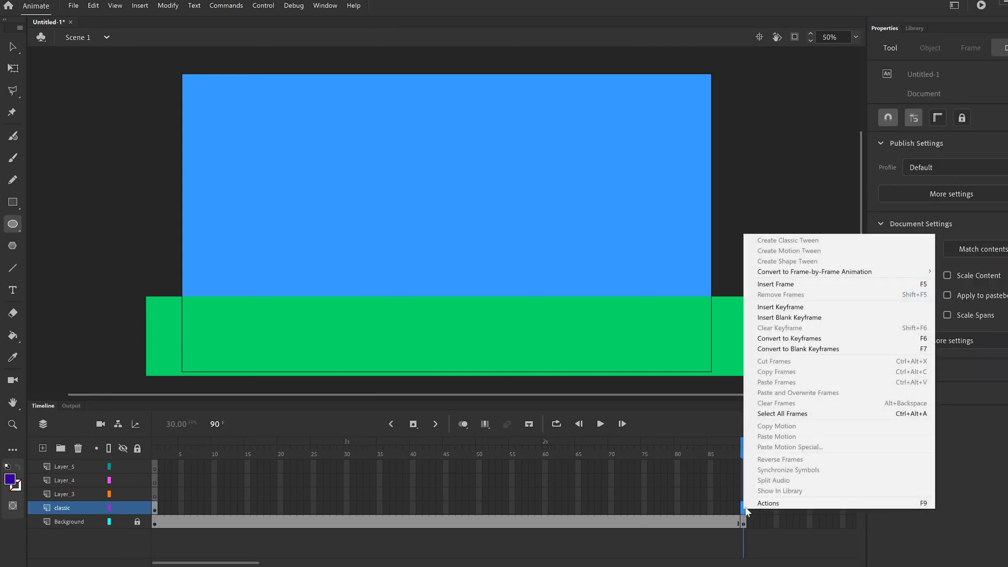
click(790, 310)
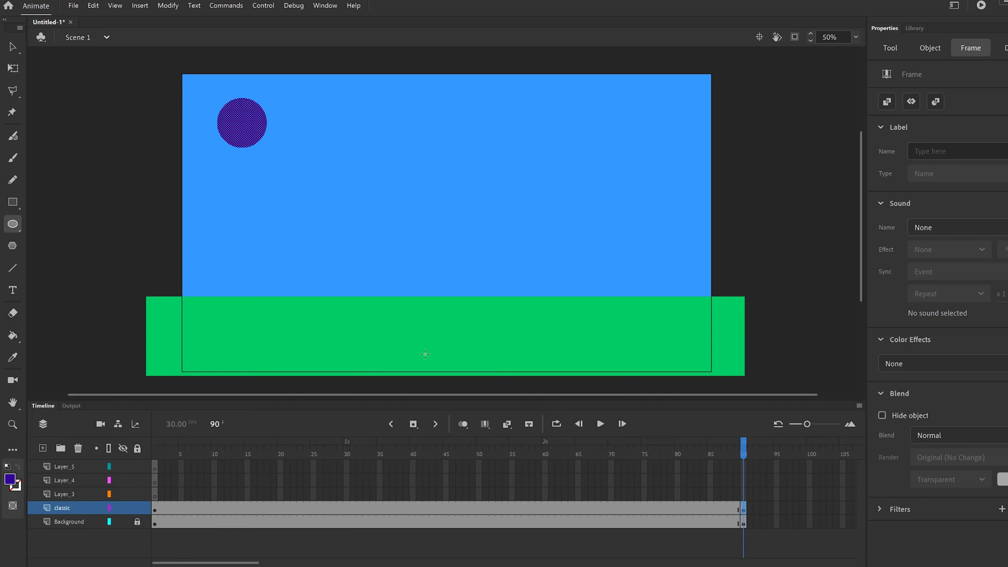
click(13, 47)
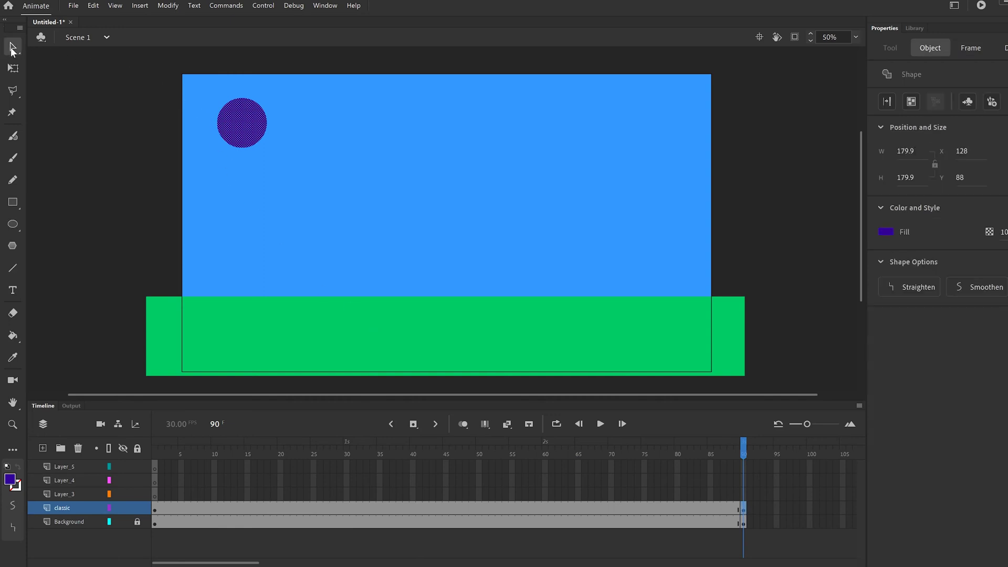
drag(241, 139, 239, 313)
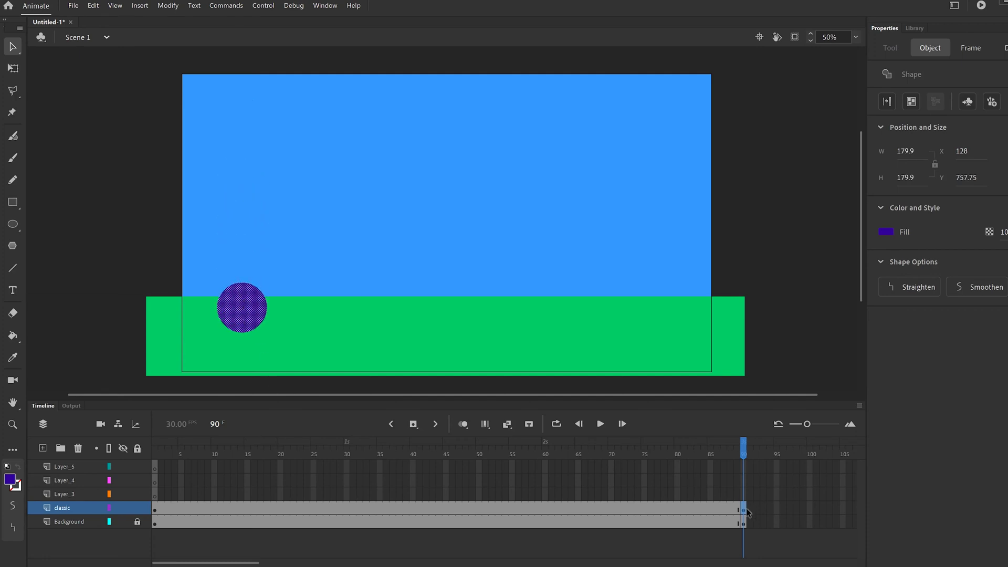
- Create a classic tween on the classic layer between its keyframes at frames 1 and 90
click(486, 508)
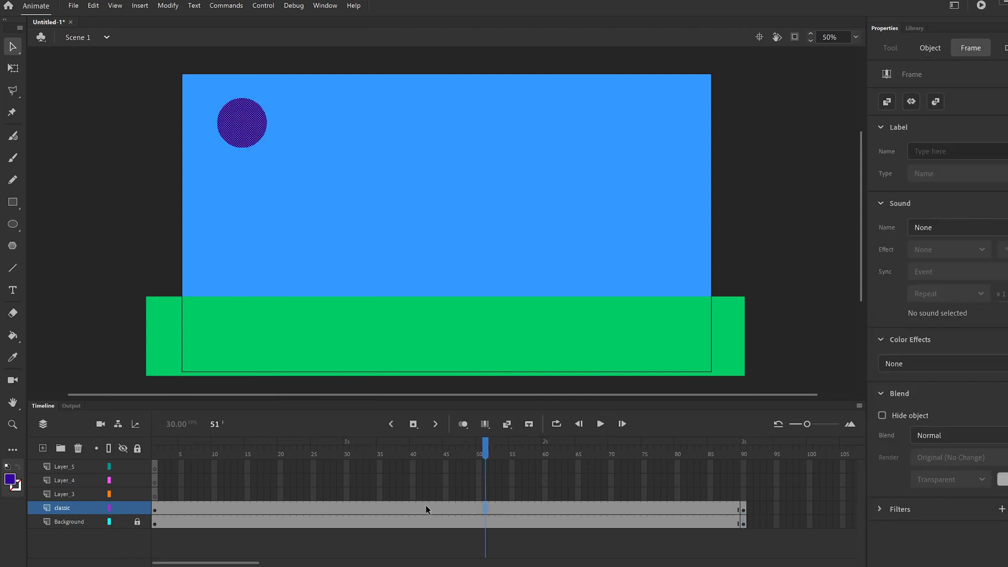
right_click(420, 507)
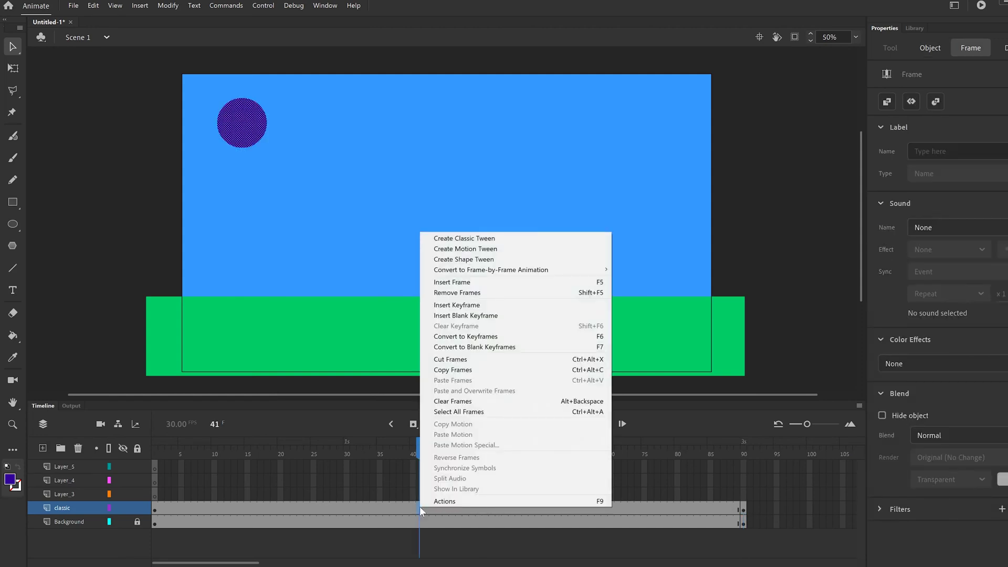
click(471, 239)
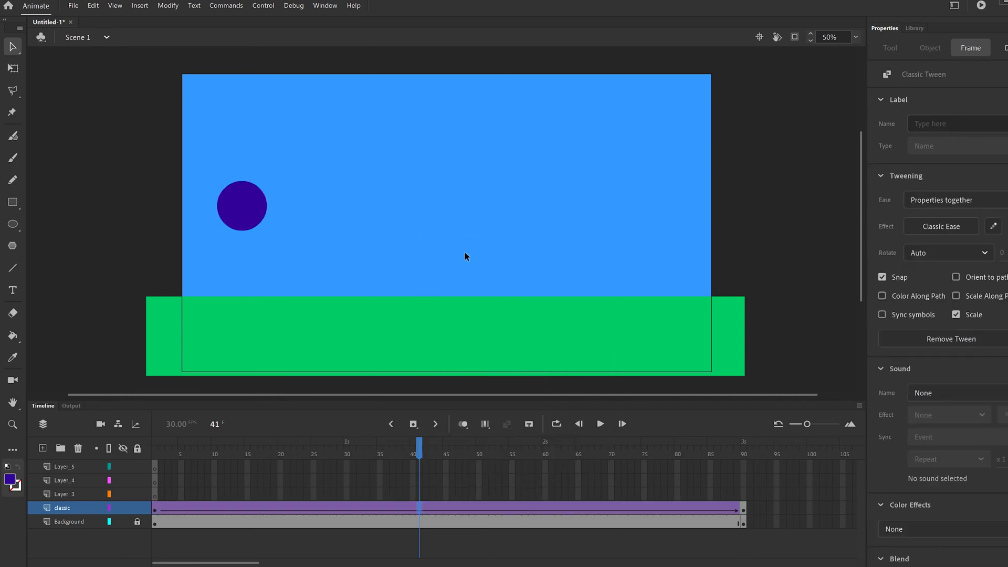
- Scrub the timeline between frames 1 and 90 to examine the circle's tweened motion and its start and end keyframes
drag(357, 452, 155, 462)
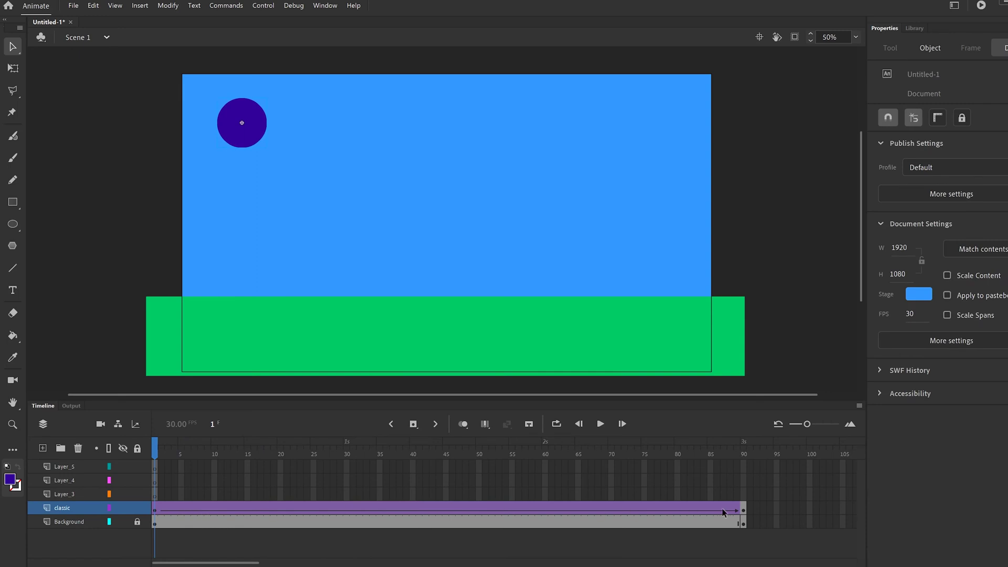
drag(157, 455, 128, 460)
click(154, 509)
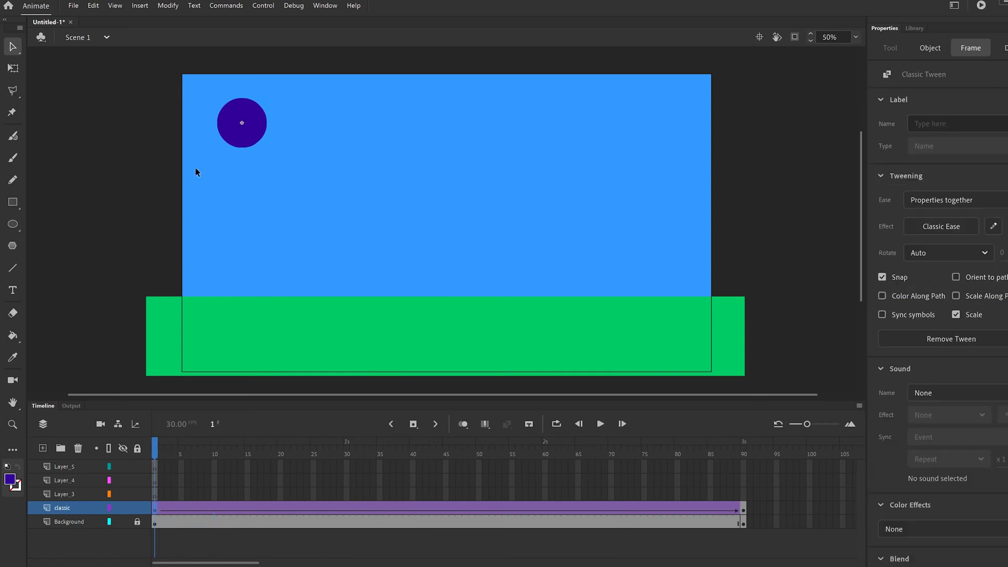
drag(166, 453, 743, 455)
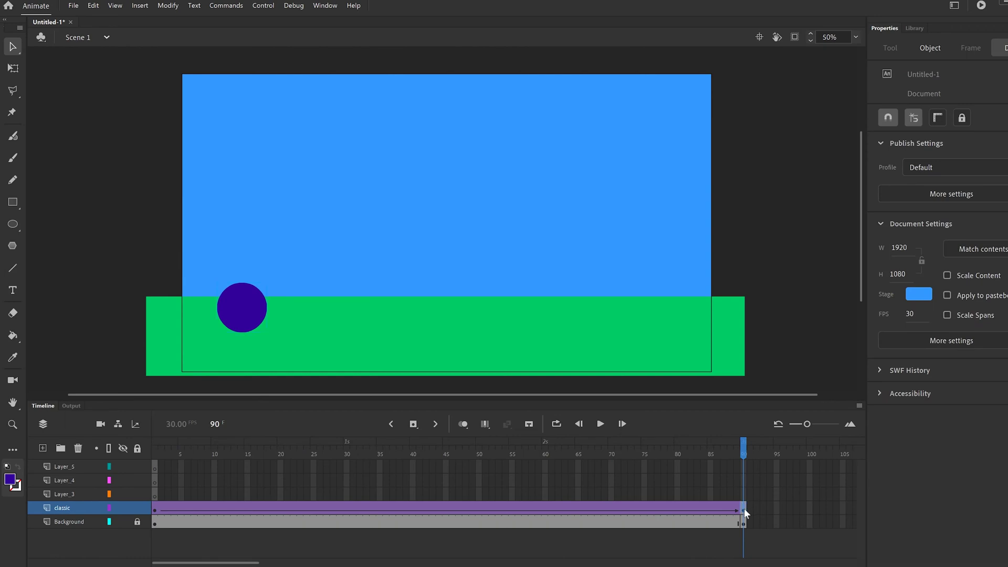
click(745, 508)
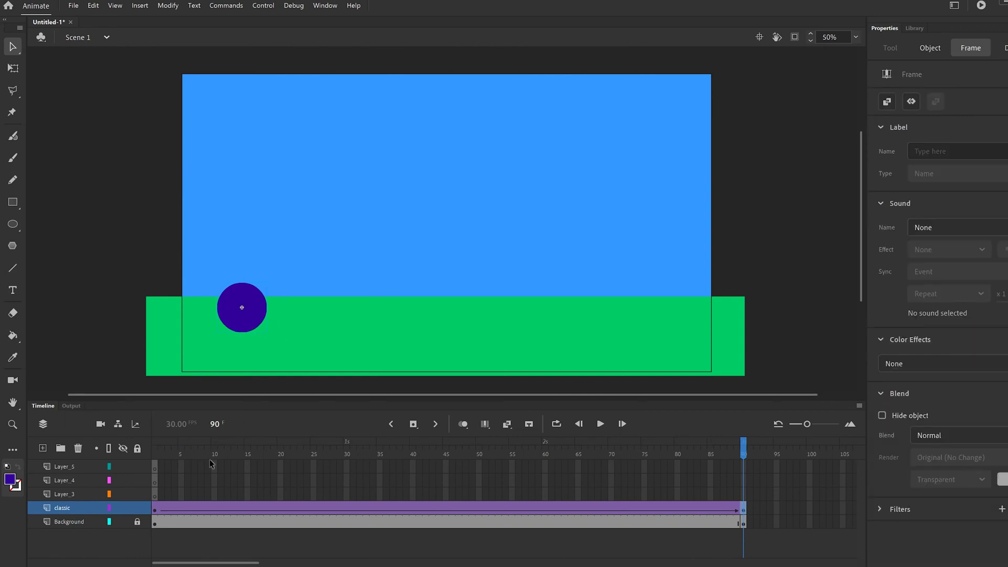
drag(156, 452, 149, 479)
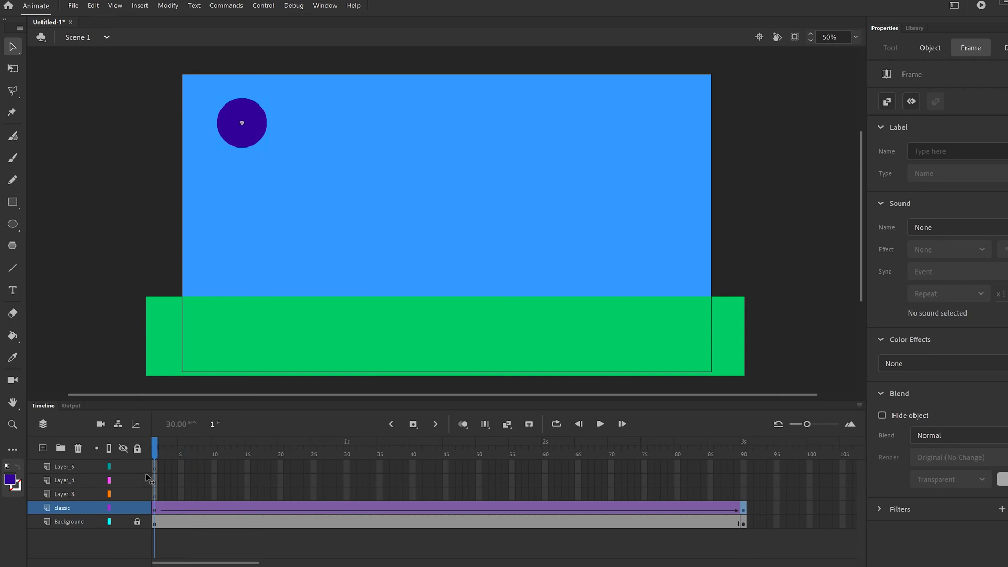
drag(156, 519, 275, 524)
click(294, 215)
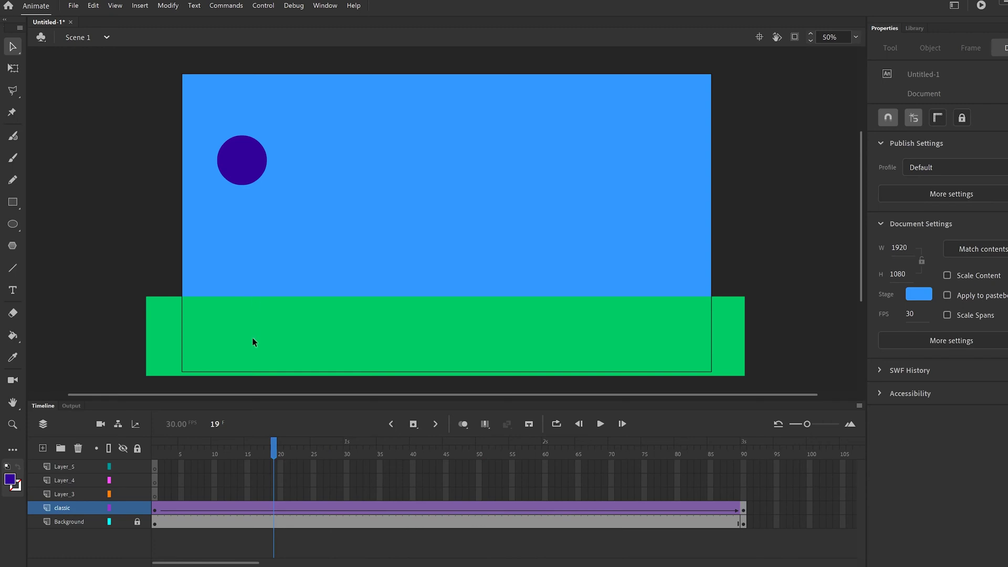
- Insert a keyframe at frame 20 of the classic layer and move the circle straight down onto the green ground, to about Y 855
click(281, 510)
right_click(279, 506)
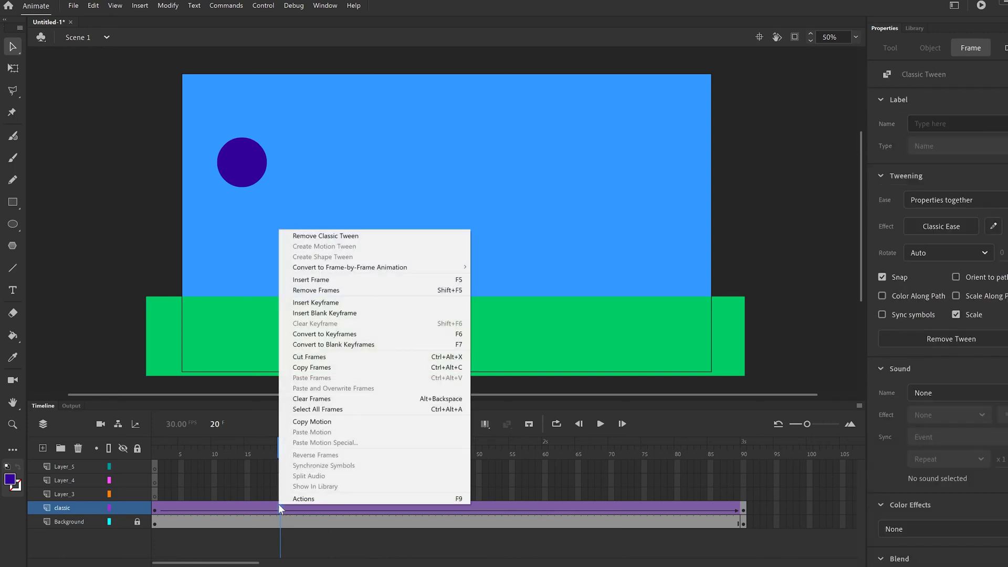
click(316, 302)
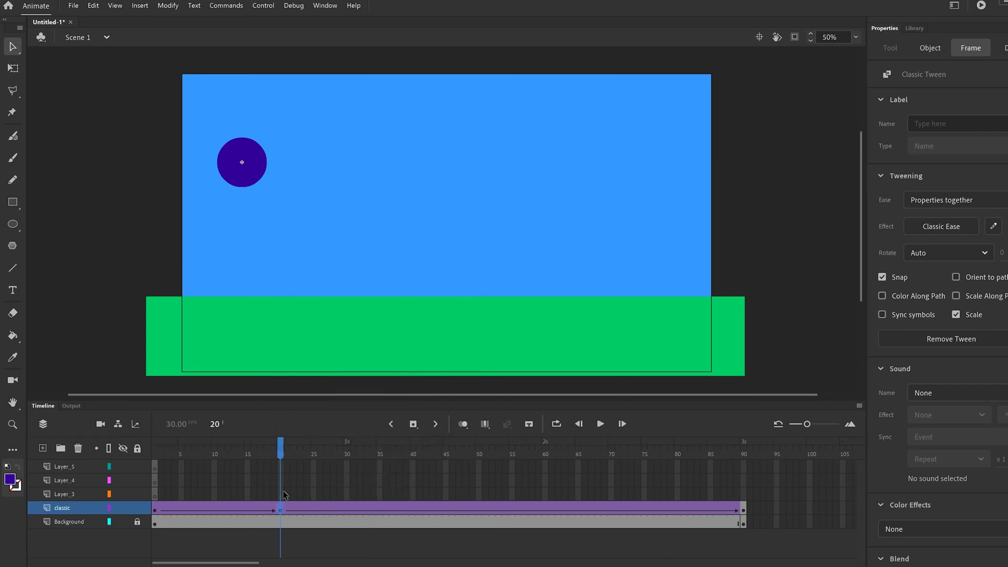
drag(247, 173, 250, 320)
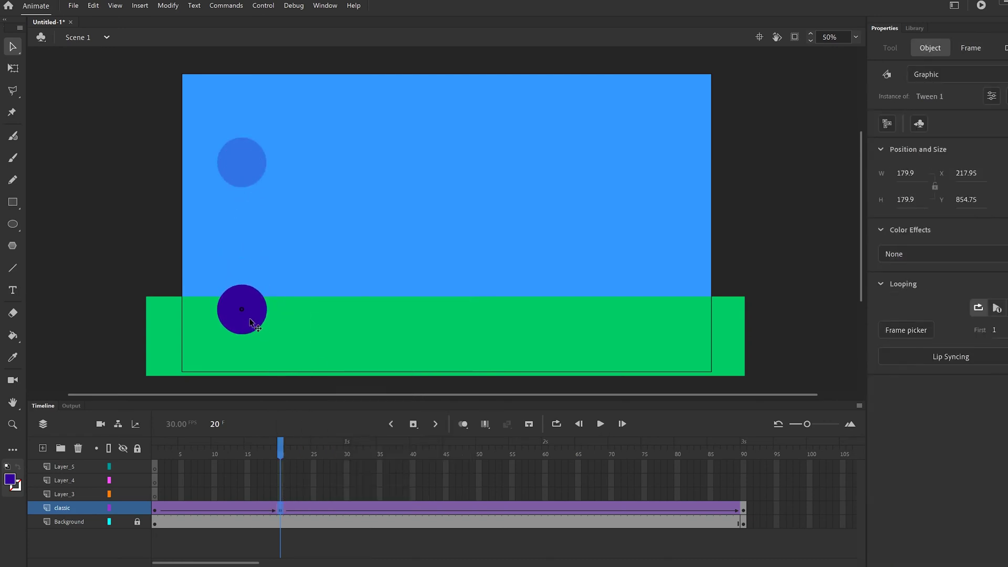
- Play the animation from frame 1, pause it, and scrub around frame 40 to check the circle's drop
drag(281, 453, 149, 463)
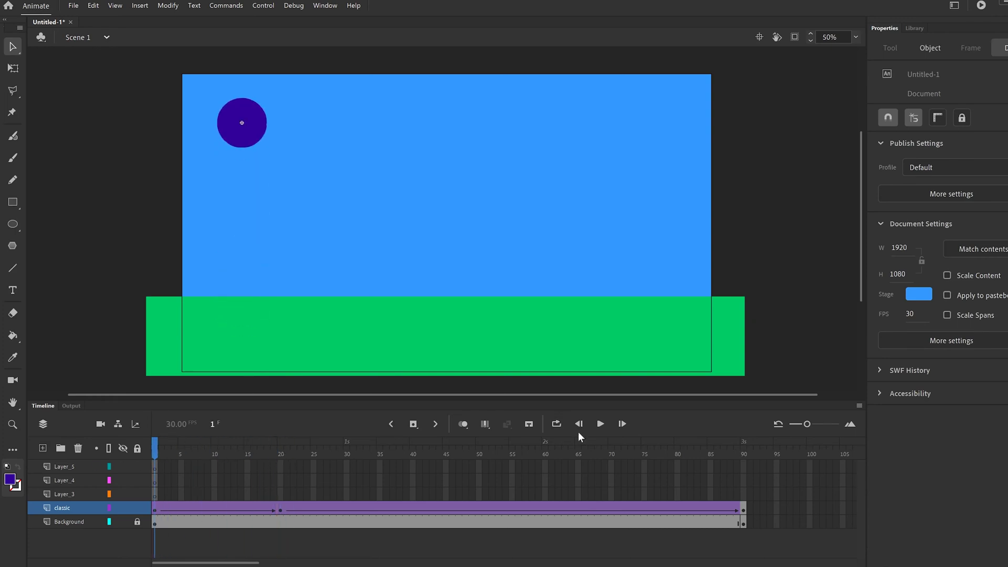
click(600, 424)
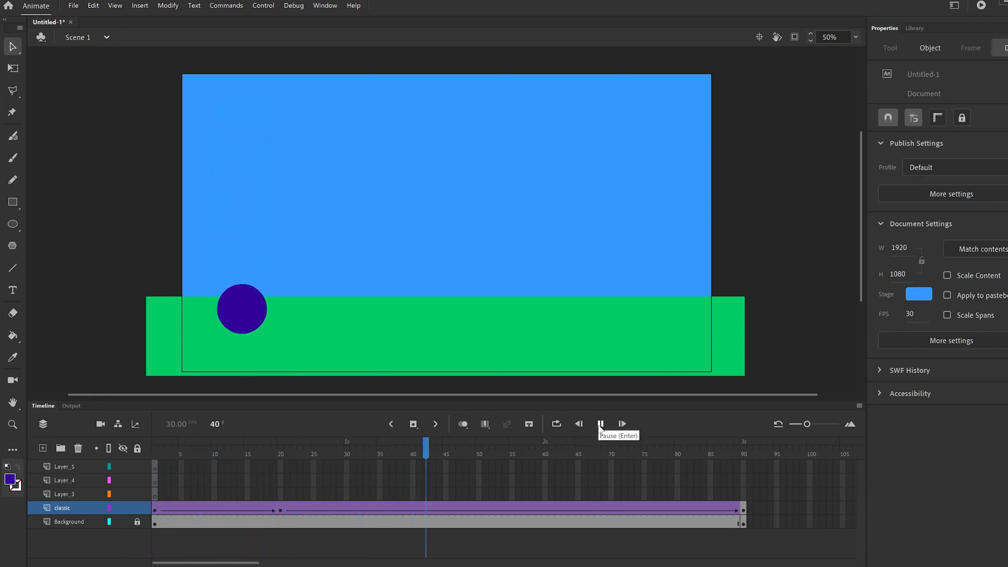
click(601, 425)
drag(426, 452, 412, 510)
click(195, 508)
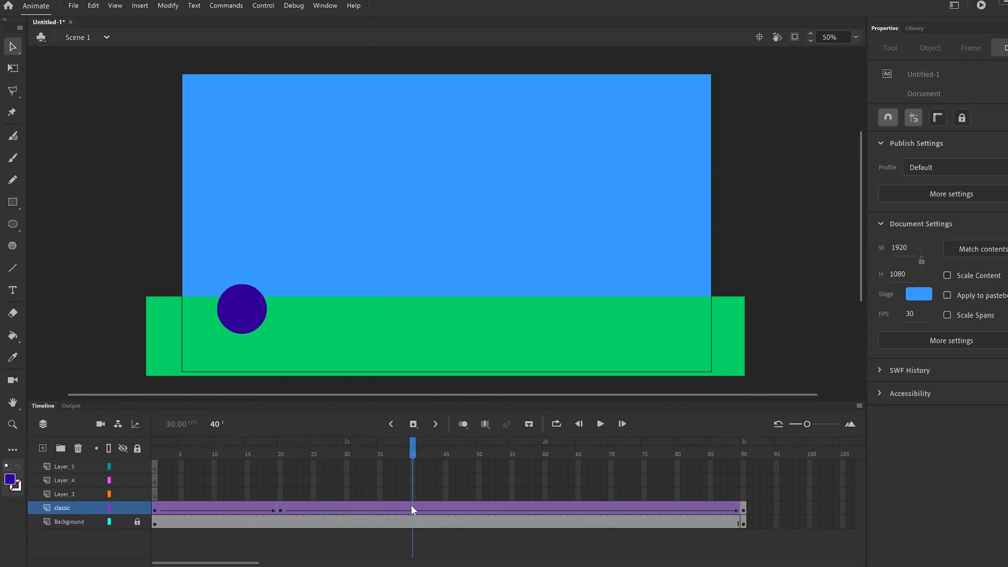
- Insert a keyframe at frame 39 of the classic layer and raise the circle to about Y 471
click(411, 508)
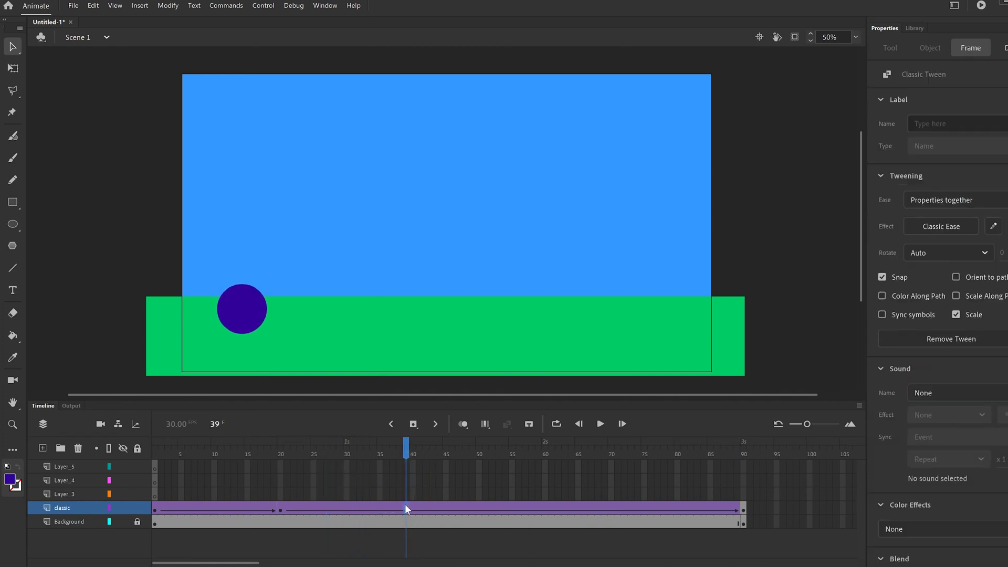
right_click(406, 505)
click(450, 304)
drag(247, 314, 253, 212)
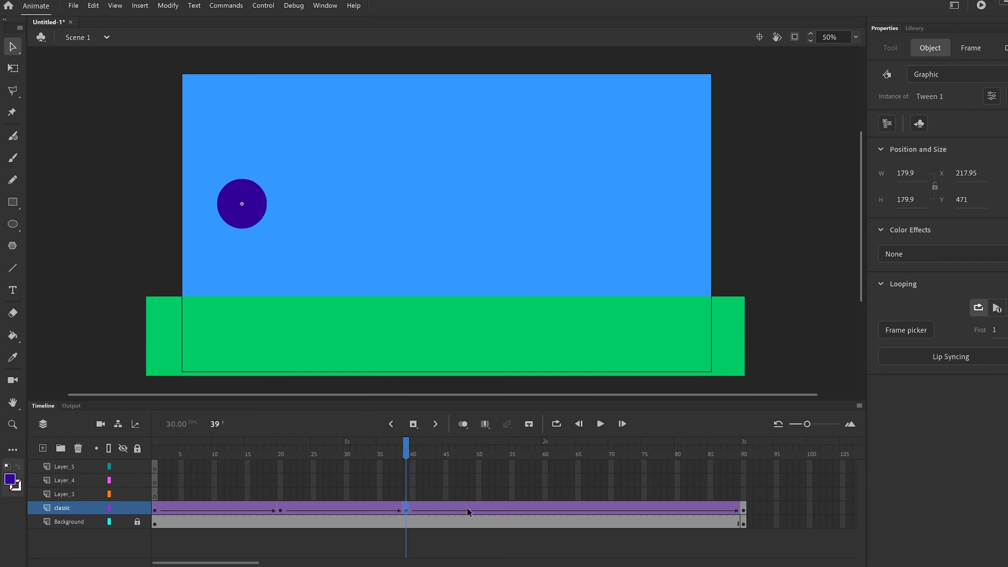
- Insert a keyframe at frame 54 of the classic layer and lower the circle onto the green ground, to about Y 858
click(508, 507)
right_click(507, 506)
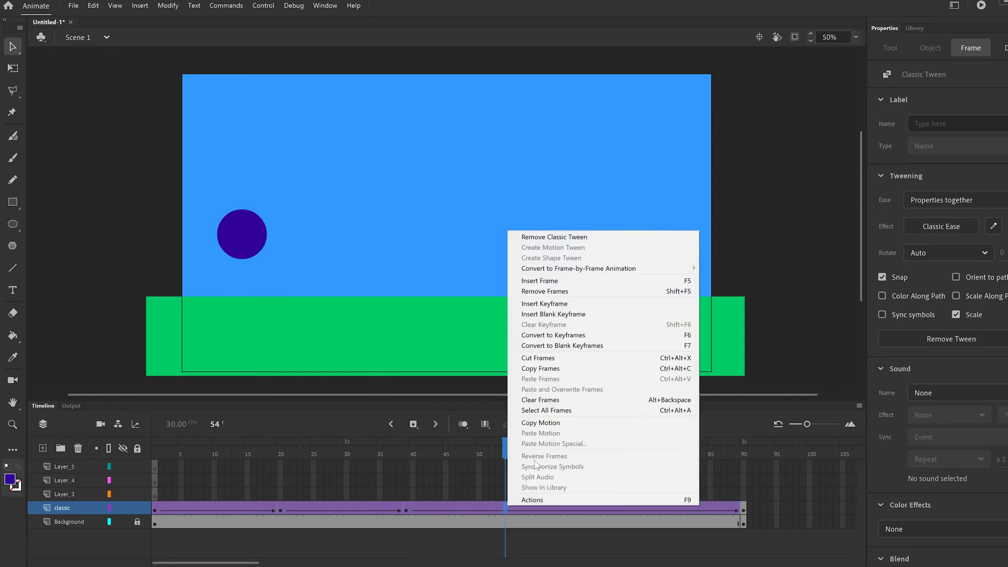
click(557, 305)
drag(253, 255, 258, 319)
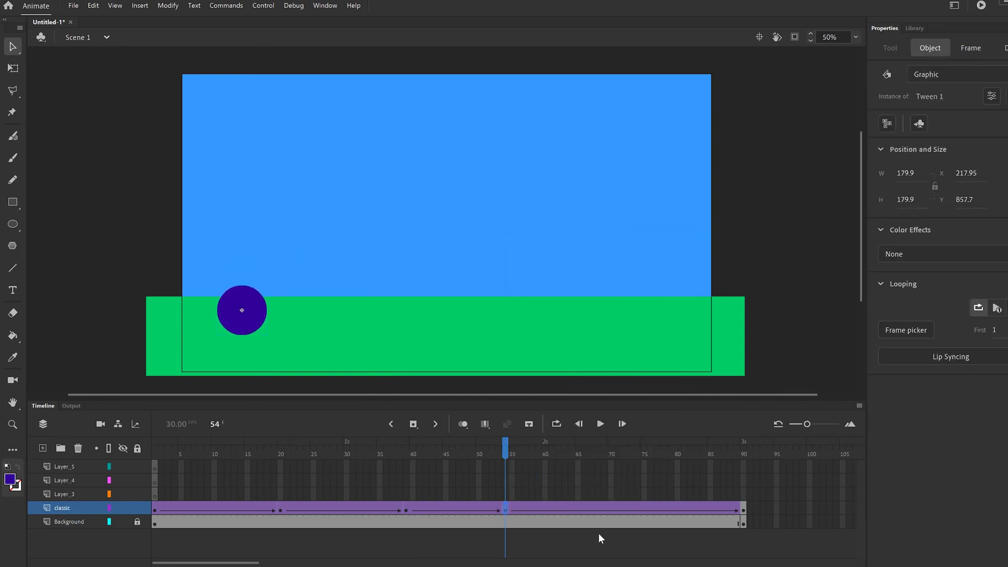
- Insert a keyframe at frame 70 of the classic layer and raise the circle to about Y 649 for a smaller bounce
click(609, 506)
right_click(608, 505)
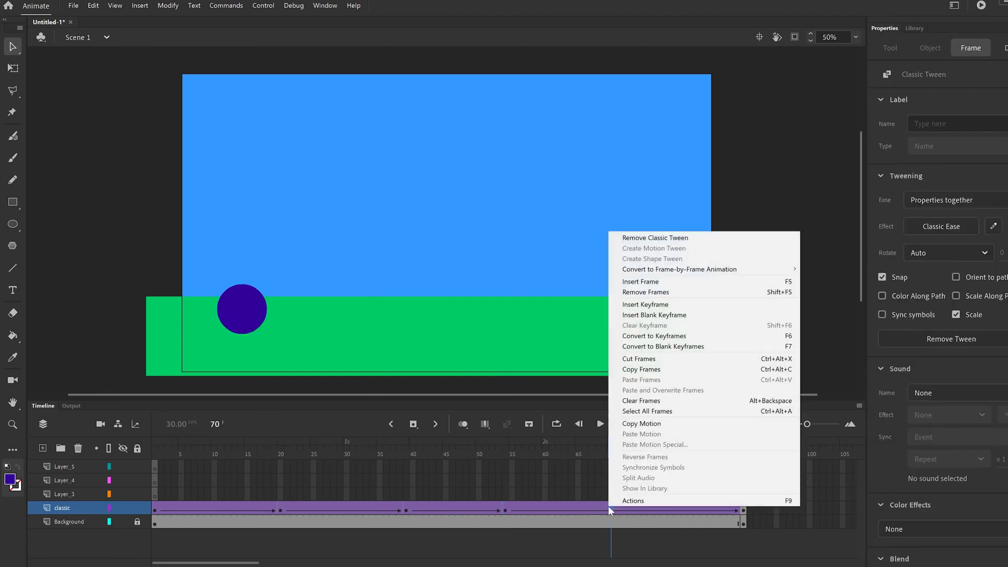
click(653, 305)
drag(261, 321, 266, 273)
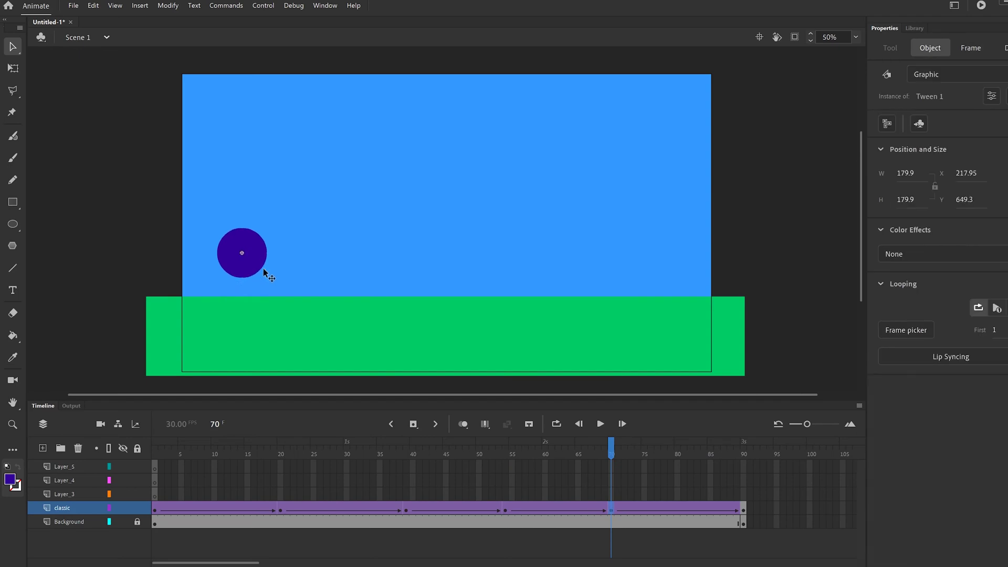
- Play the animation from frame 1, pause it, and scrub back to frame 18 to review the bounce timing
click(743, 510)
drag(439, 453, 156, 453)
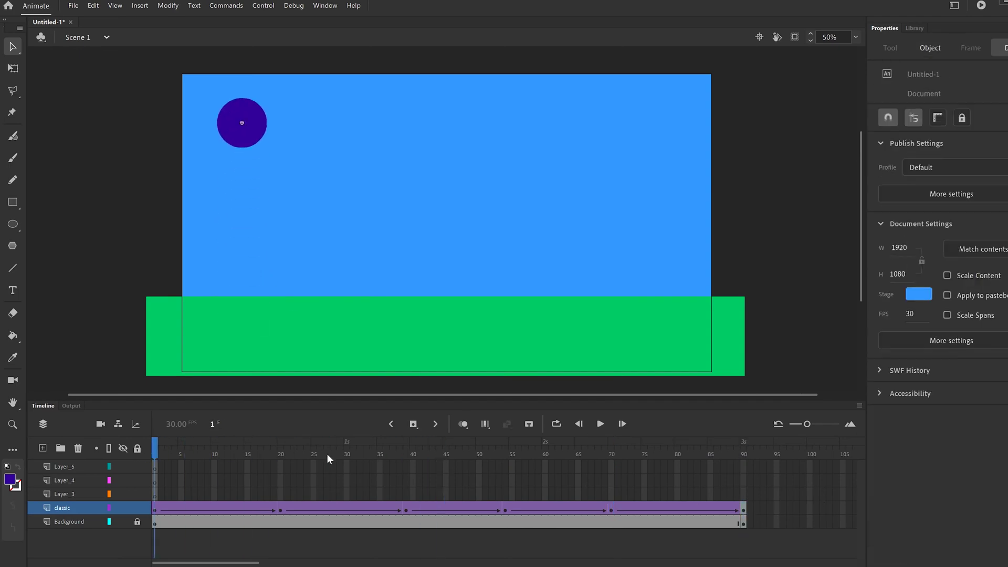
click(601, 425)
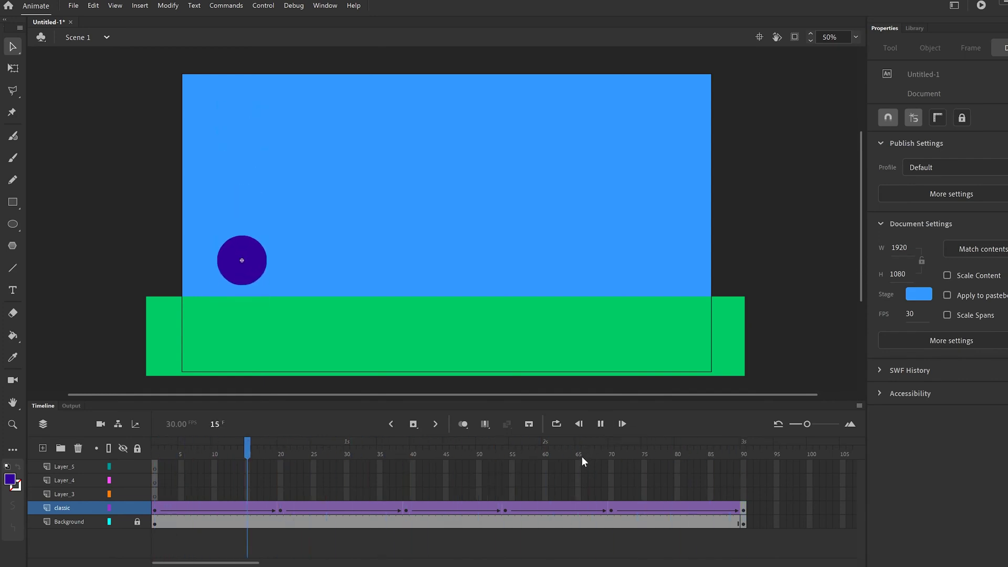
click(600, 425)
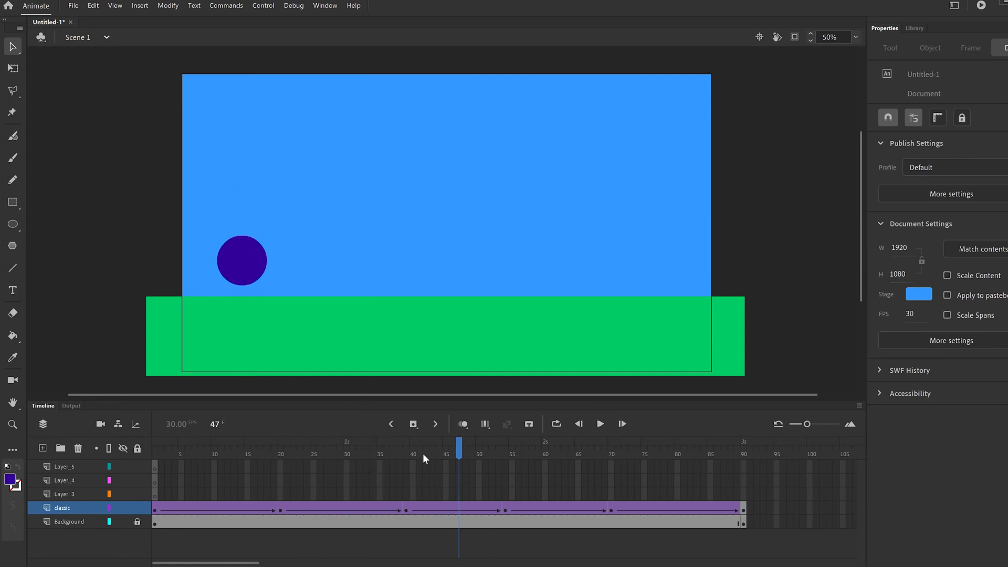
drag(459, 457, 267, 471)
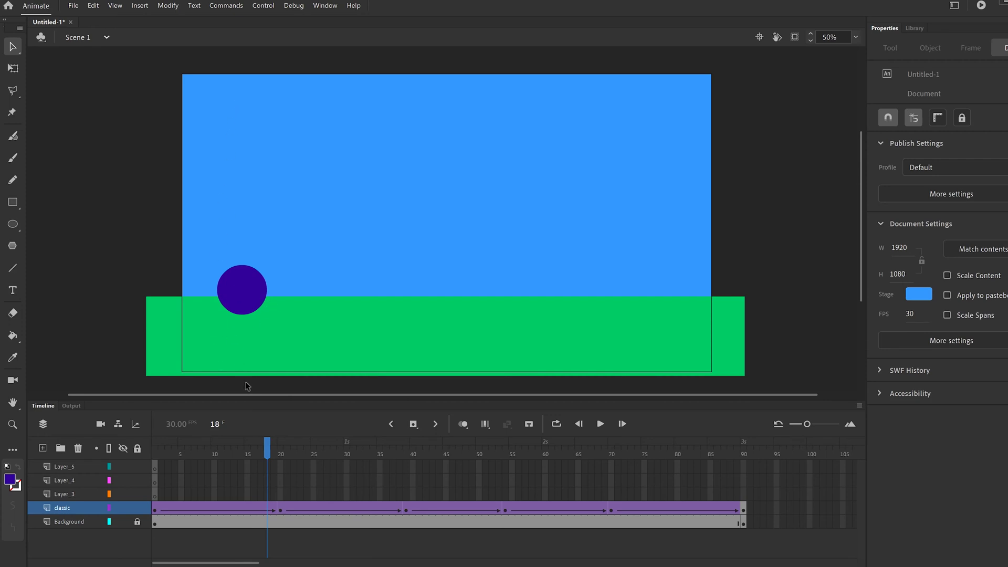
- On the classic layer, move the keyframe at frame 70 to 75, the one at 54 to 59, and the one at 39 to 41
click(611, 511)
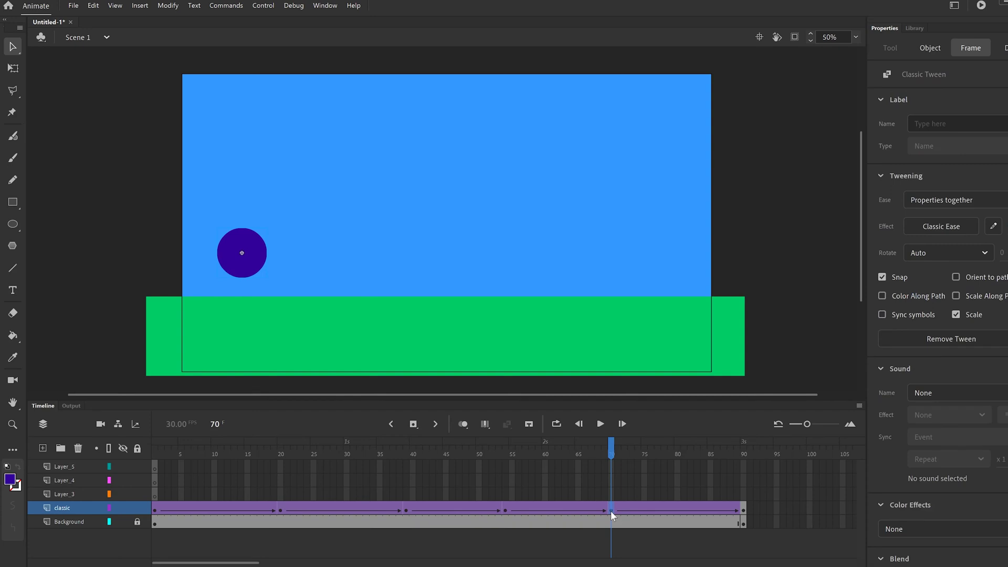
drag(648, 512, 645, 510)
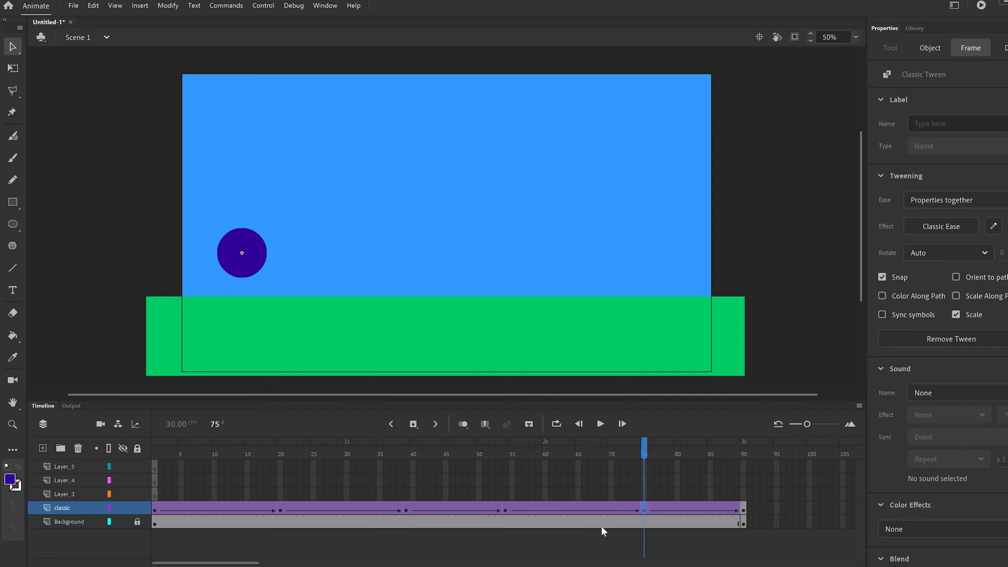
click(504, 510)
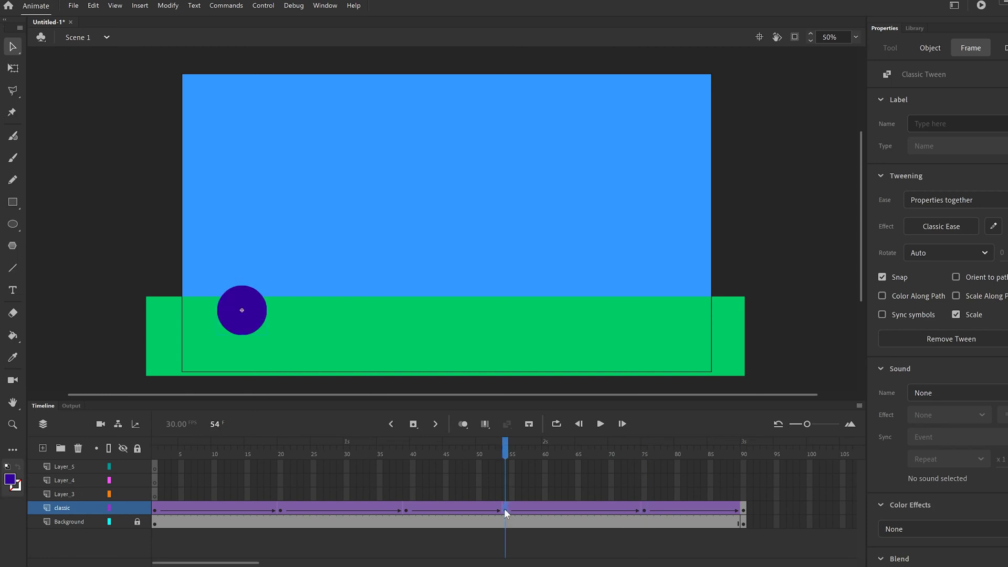
drag(541, 506, 541, 507)
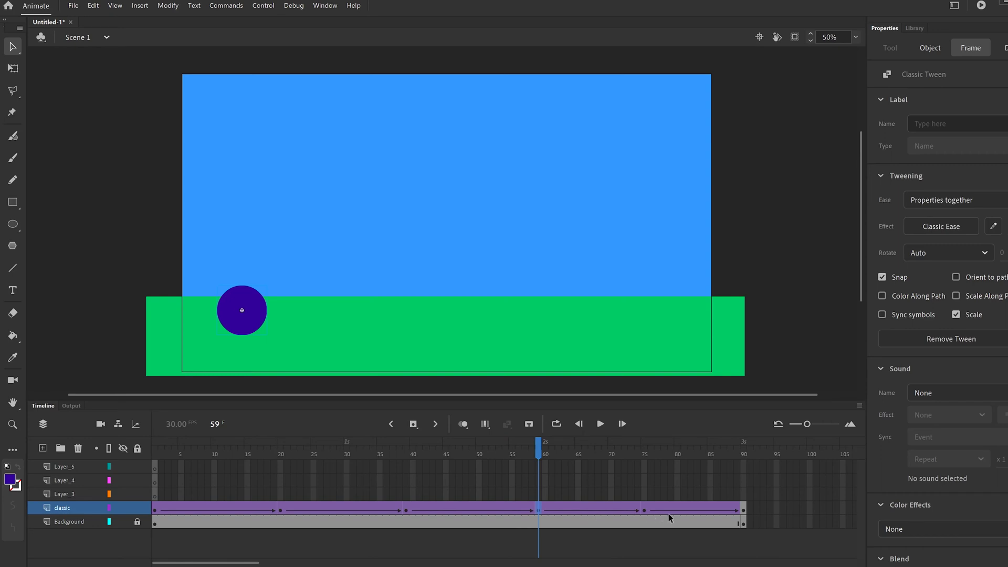
click(406, 511)
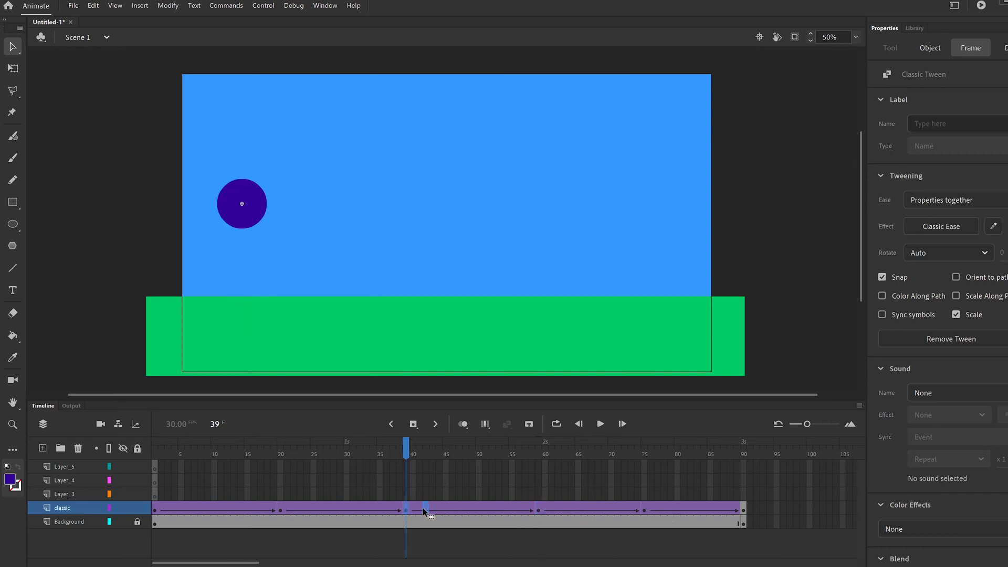
drag(421, 508, 419, 509)
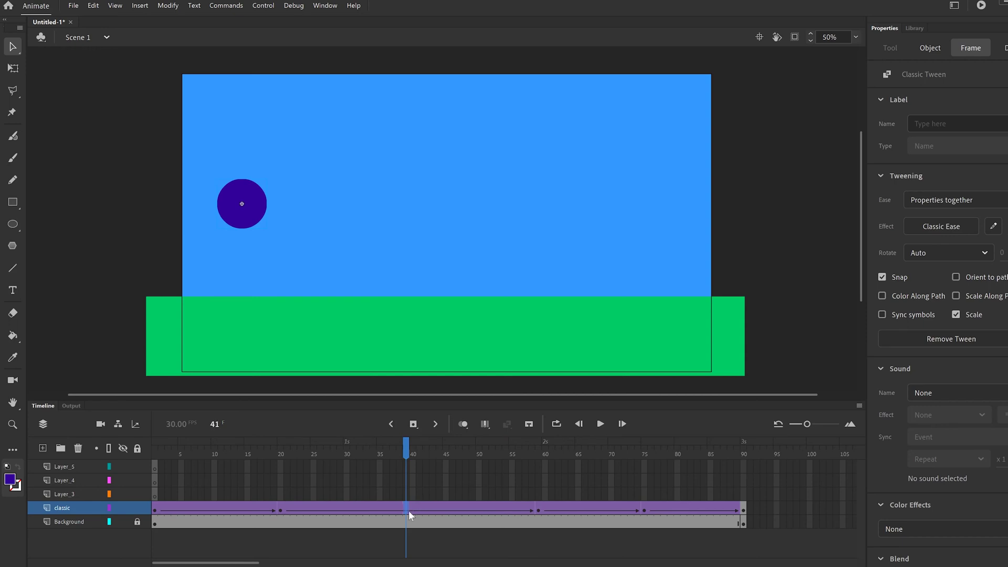
- Move the classic layer's keyframe at frame 20 to frame 23 and play the animation from the start
click(281, 509)
drag(280, 508, 300, 509)
drag(286, 449, 292, 483)
key(shift+comma)
click(599, 424)
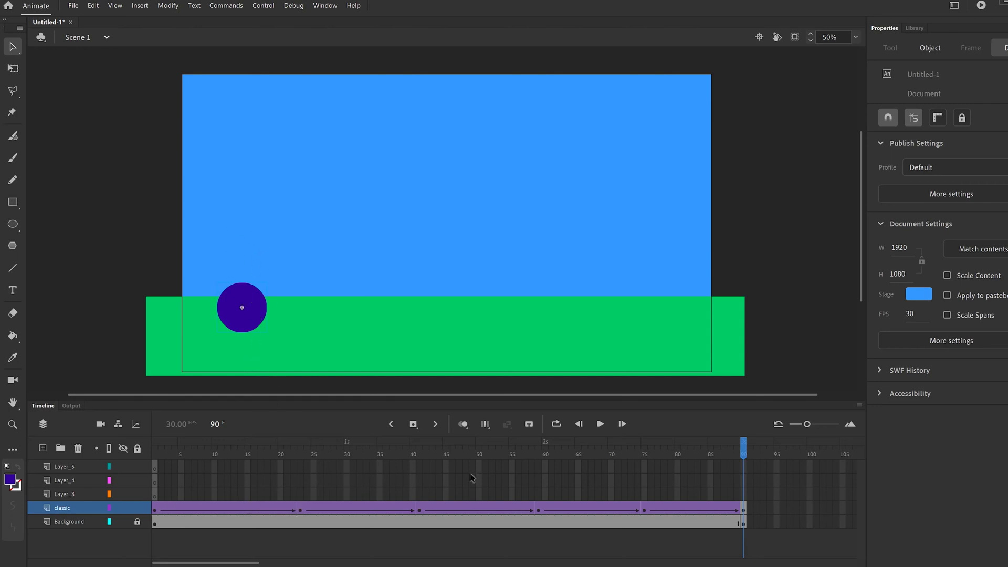
click(611, 508)
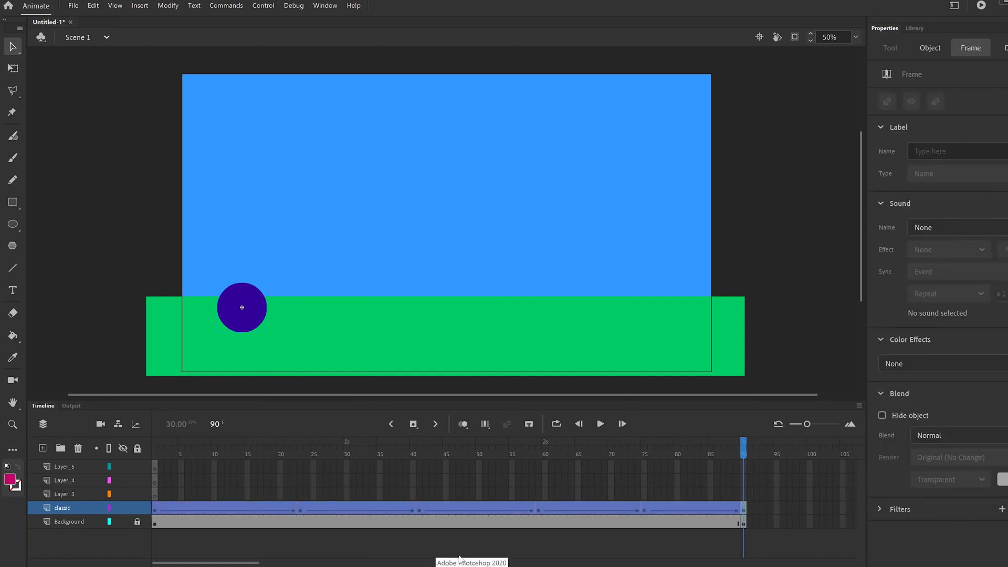
- Rename Layer_3 as Motion
click(65, 494)
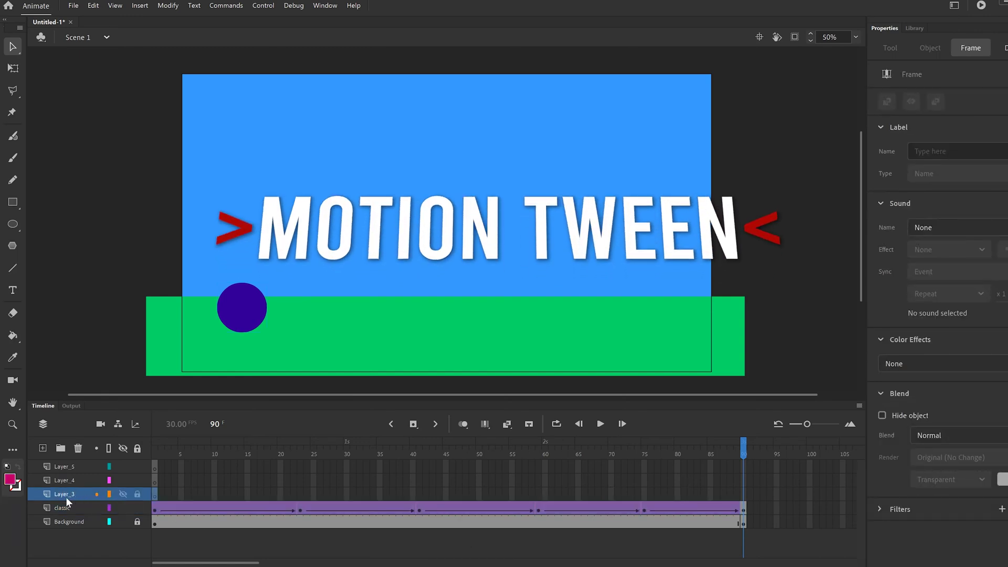
double_click(67, 494)
text(Motion)
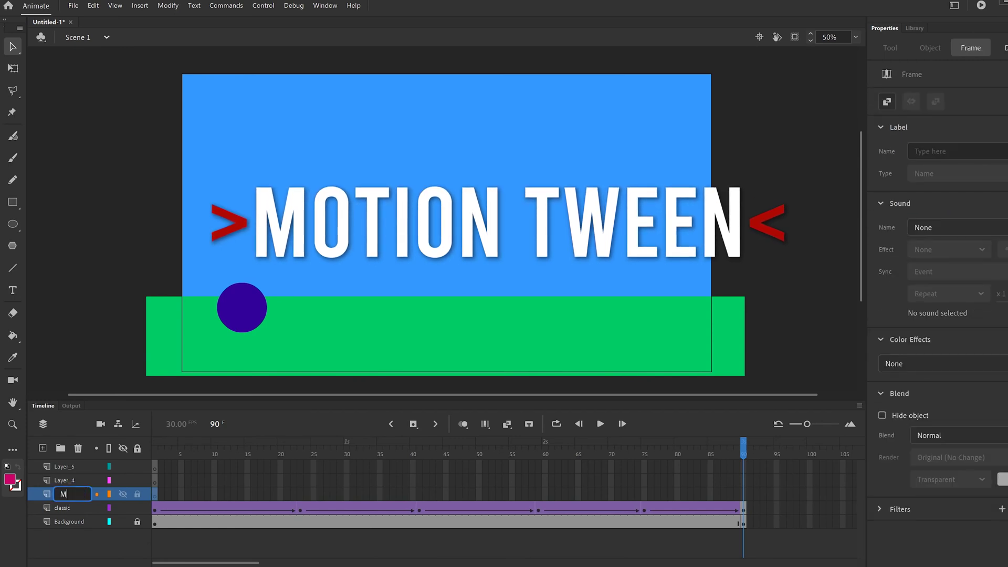
key(Return)
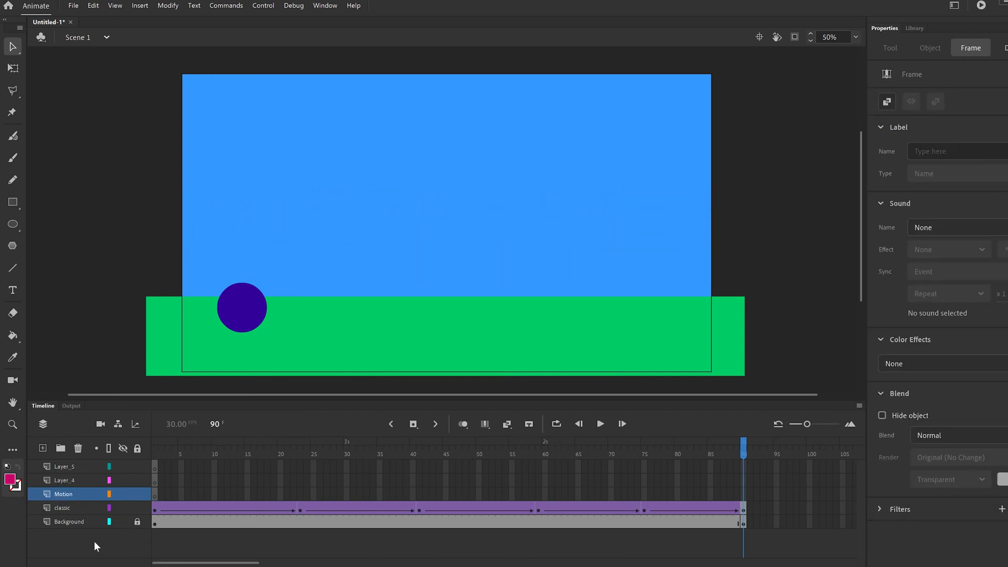
click(93, 541)
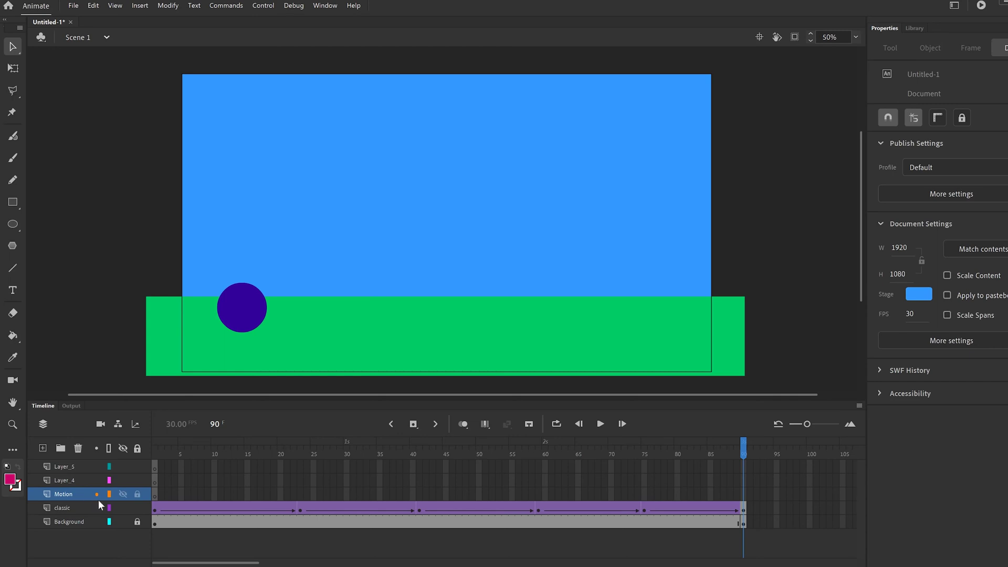
- Draw a #CC0066 circle about 197 px wide at frame 1 of the Motion layer, beside the purple circle near the sky's upper edge
click(155, 496)
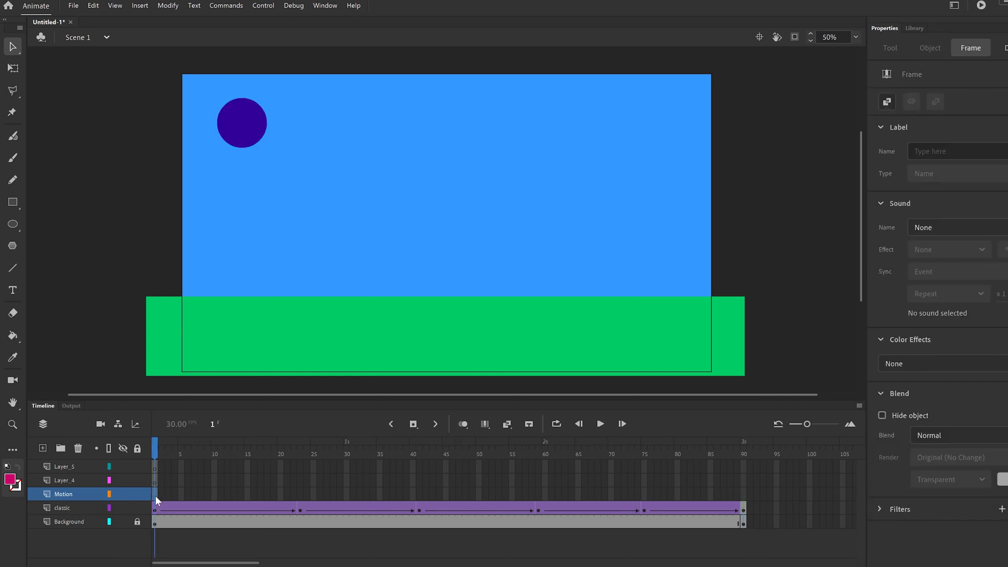
click(13, 226)
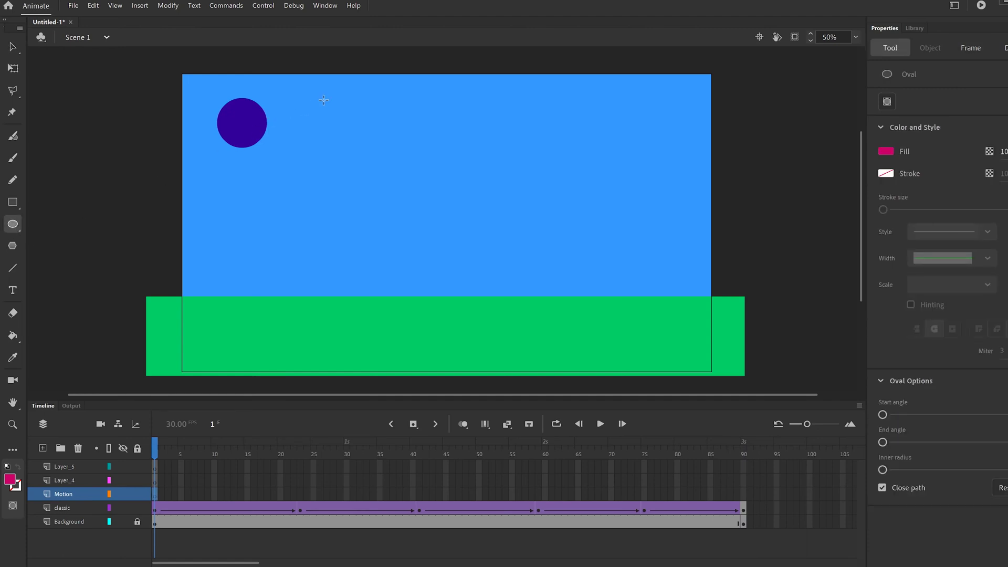
click(888, 151)
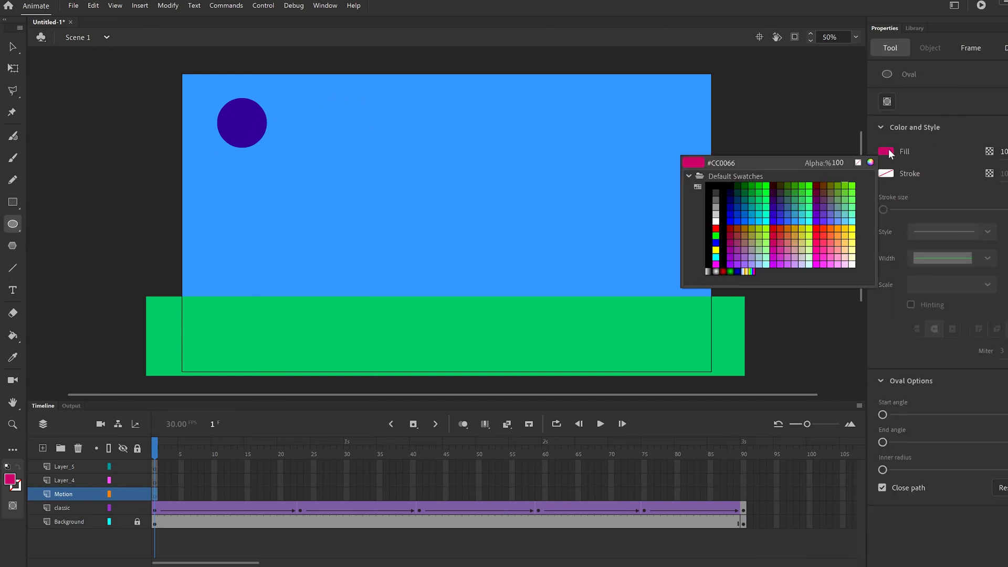
click(774, 241)
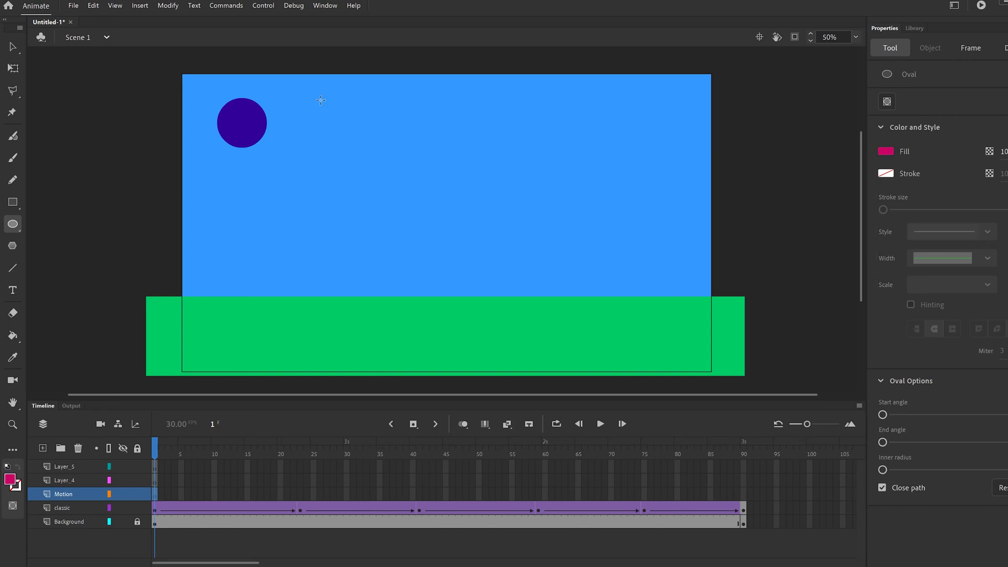
mouse_move(317, 95)
mouse_down()
mouse_move(389, 150)
mouse_move(372, 149)
mouse_up()
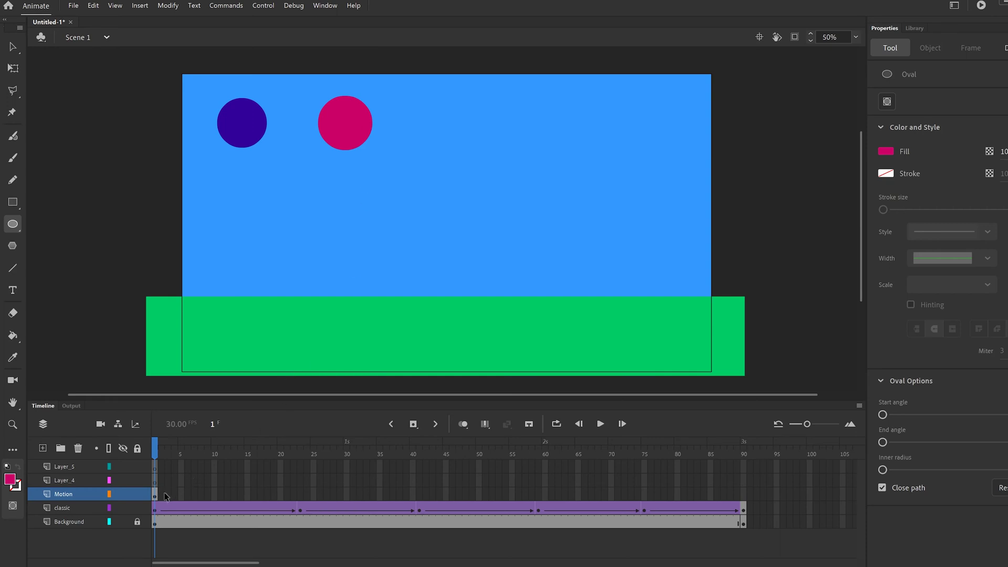
- Extend the Motion layer to frame 90 by inserting a frame there
click(743, 494)
right_click(743, 494)
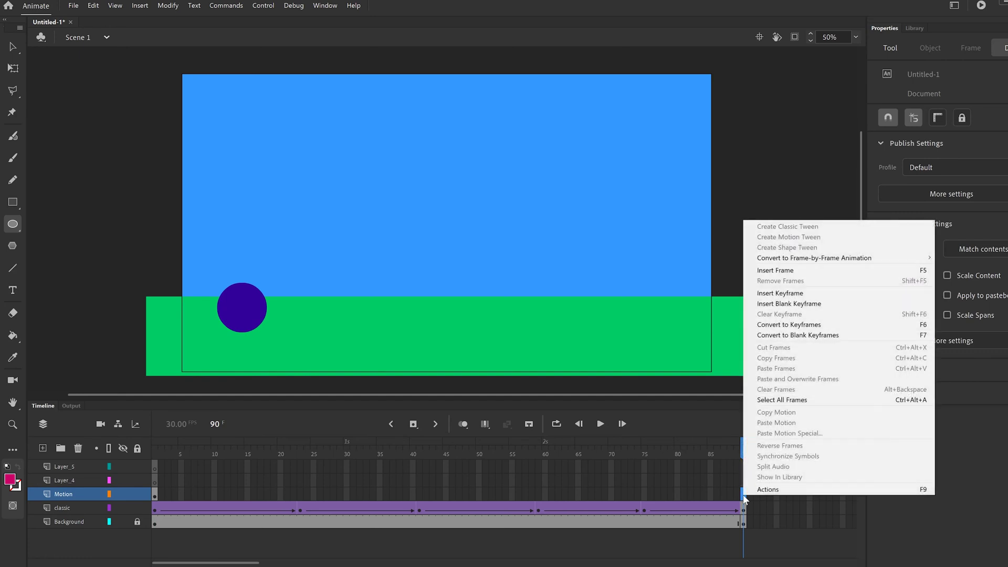
click(779, 271)
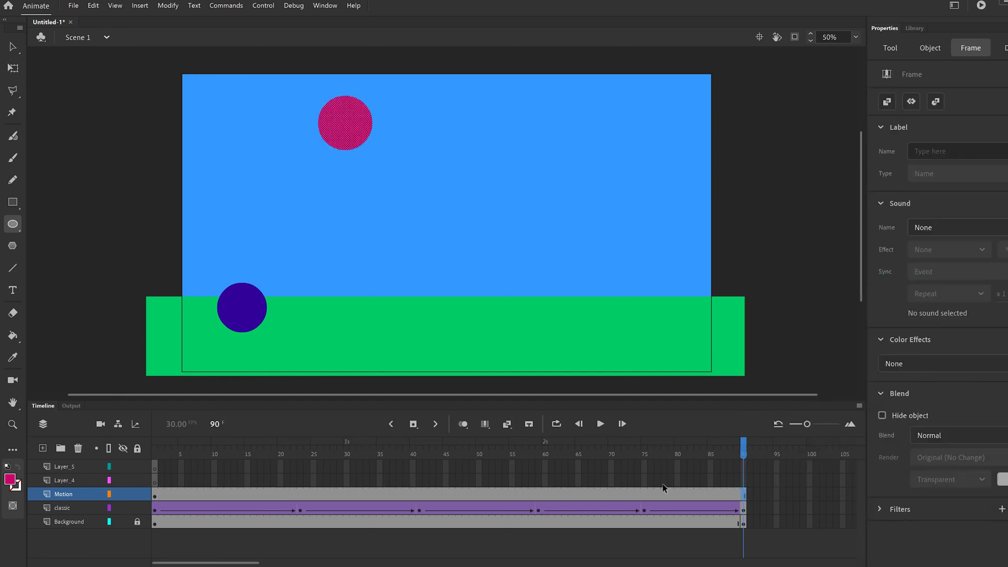
drag(170, 455, 742, 466)
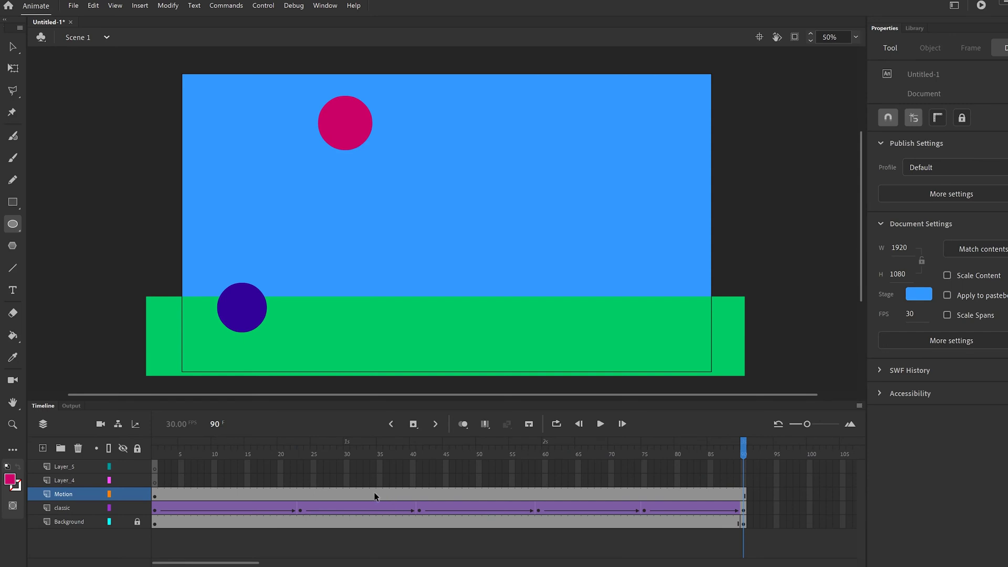
- Create a motion tween across the Motion layer's frames
click(393, 495)
right_click(395, 495)
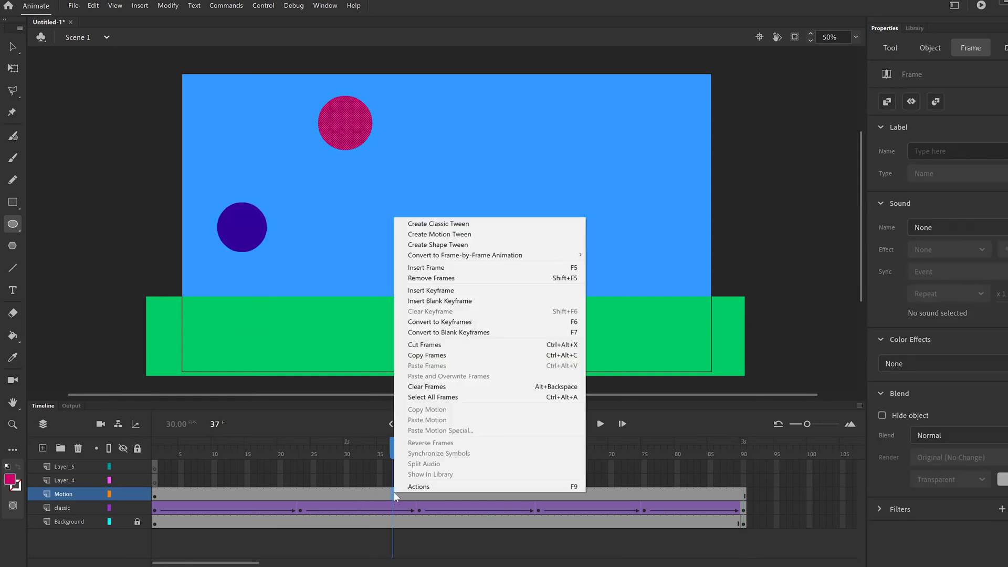
click(450, 235)
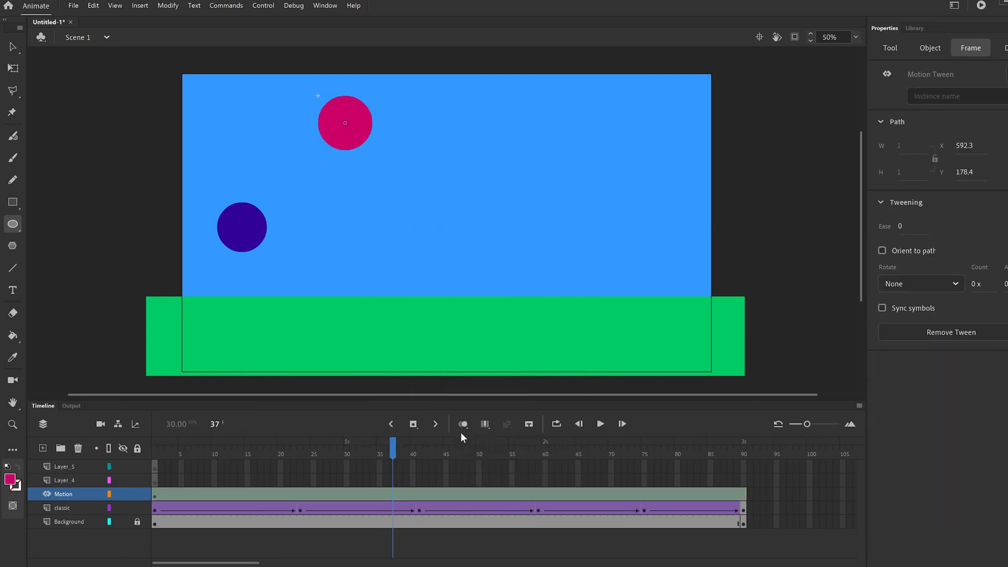
- At frame 90 of the Motion layer, lower the magenta circle straight down onto the green ground, to about Y 741
click(745, 495)
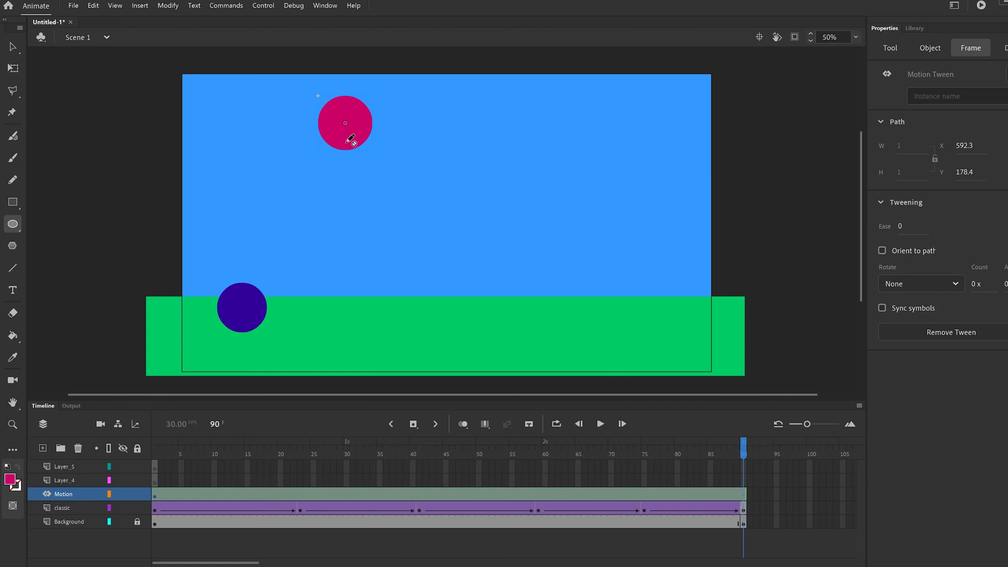
click(13, 48)
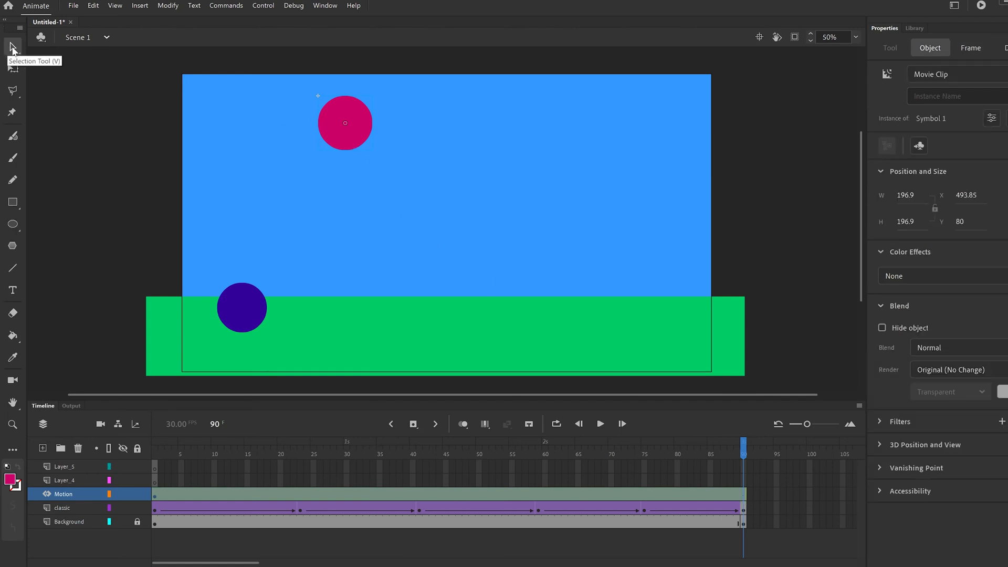
drag(342, 143, 344, 323)
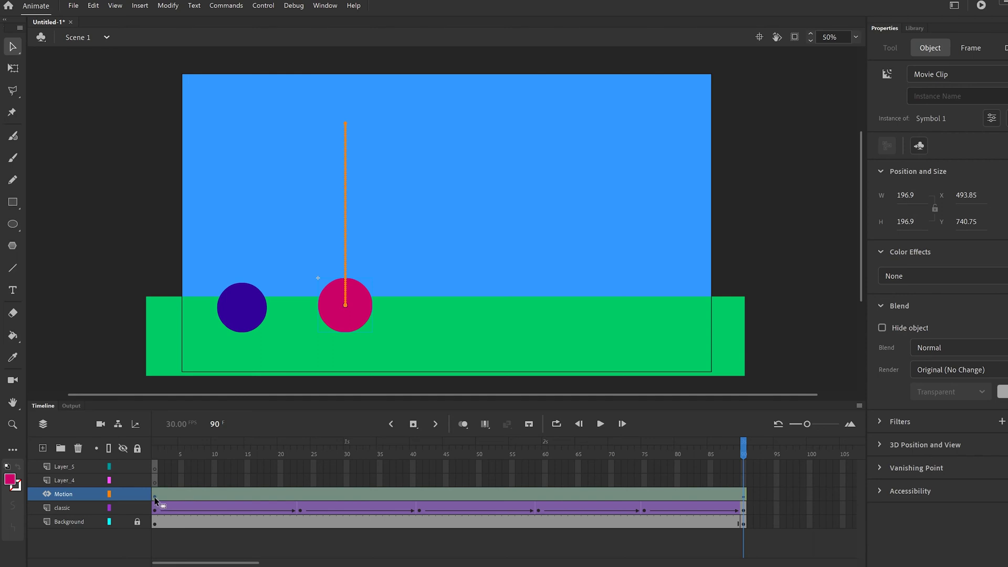
drag(155, 500, 745, 500)
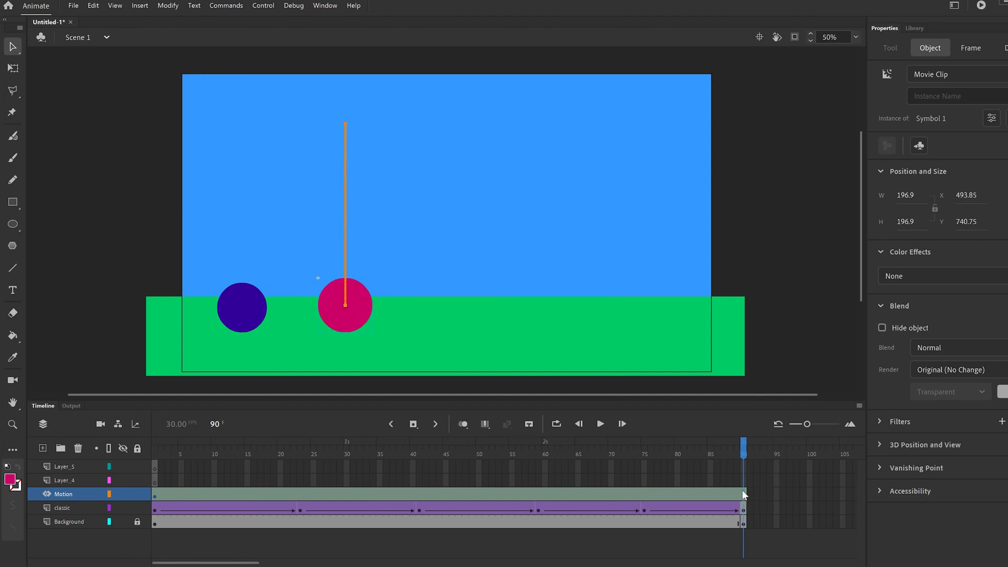
- At frame 23 of the Motion layer, move the magenta circle to about X 676, Y 748 and bend the path's first segment into an arc
click(300, 494)
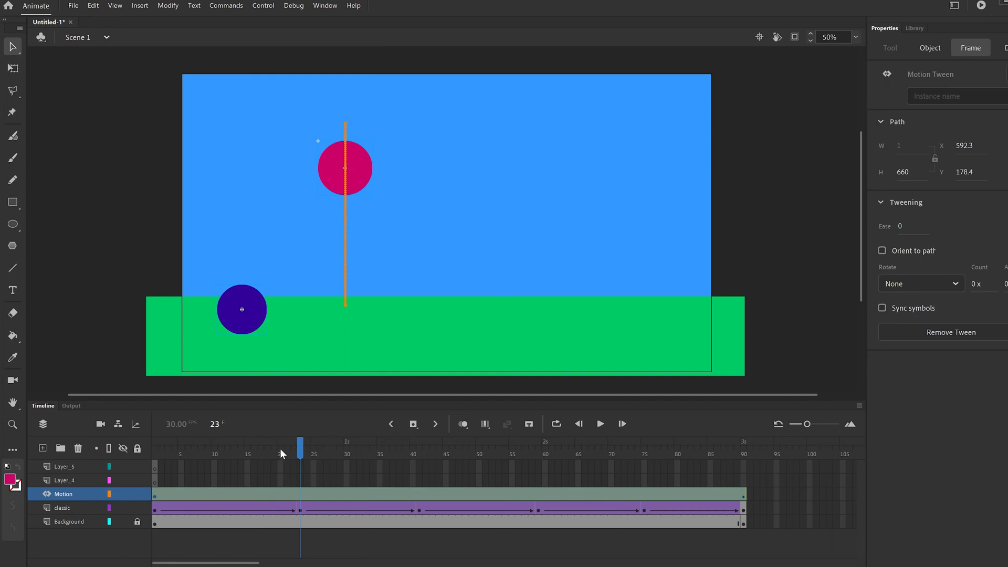
click(265, 448)
drag(265, 448, 301, 496)
click(300, 495)
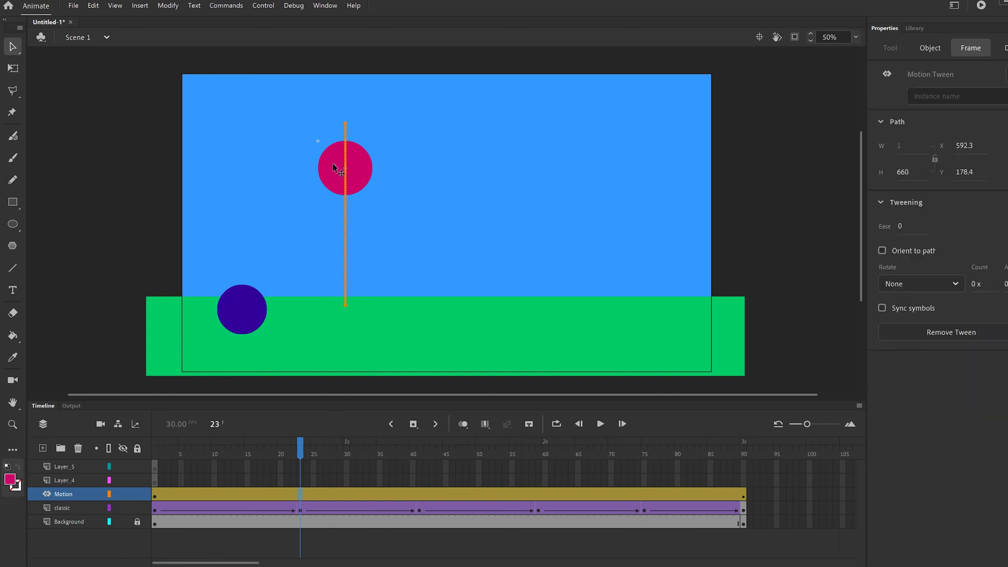
drag(333, 164, 383, 302)
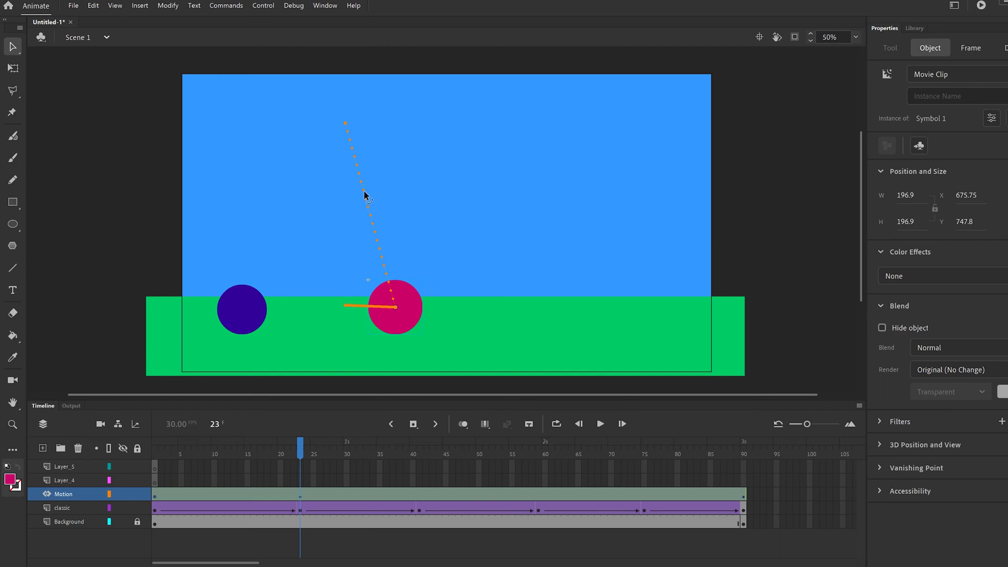
drag(399, 156, 374, 170)
drag(383, 145, 378, 140)
- At frame 41 of the Motion layer, raise the magenta circle to about X 791, Y 364 and curve the rising path segment
click(421, 497)
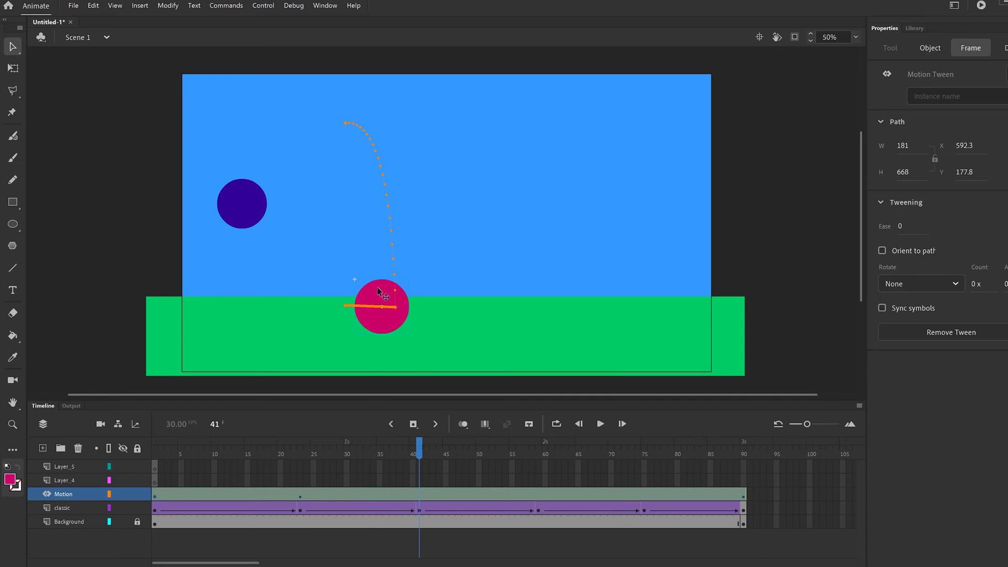
drag(376, 289, 423, 191)
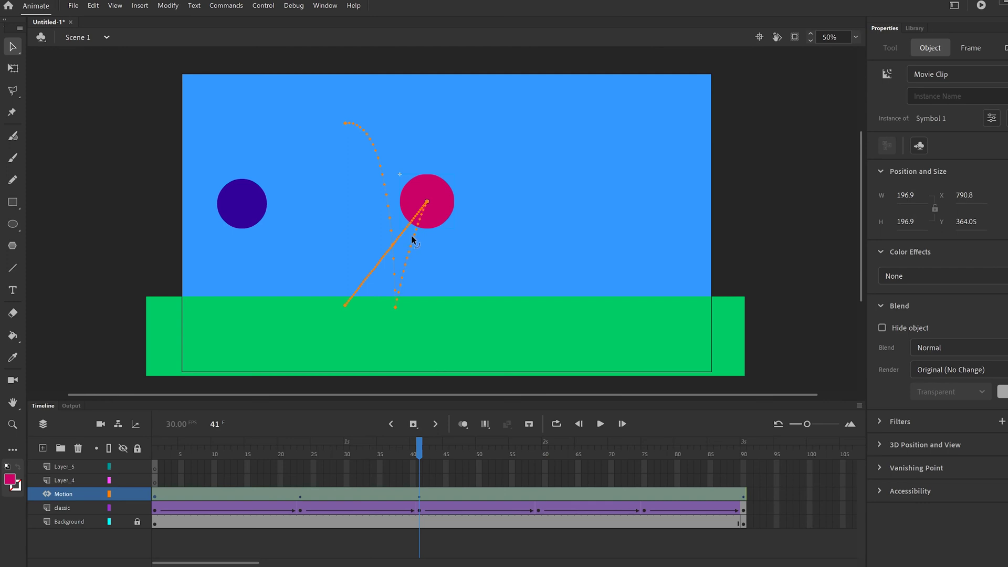
drag(411, 233, 409, 225)
- At frame 59 of the Motion layer, lower the magenta circle to about X 894, Y 736 and curve the falling path segment
click(539, 496)
click(419, 260)
drag(421, 245, 469, 311)
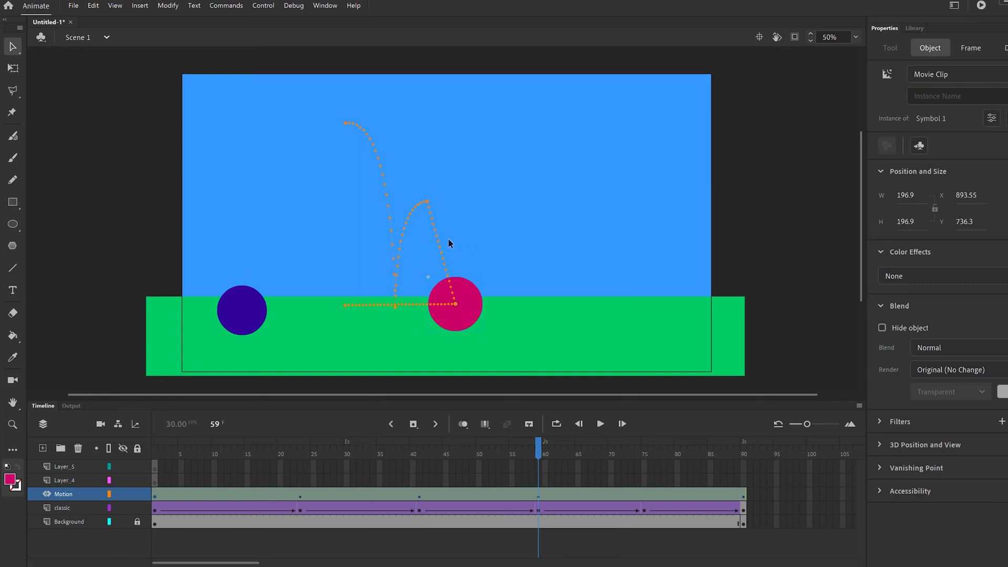
drag(439, 243, 447, 215)
- At frame 75 of the Motion layer, move the magenta circle to about X 639, Y 497 and curve the path segments on both sides of it
click(644, 496)
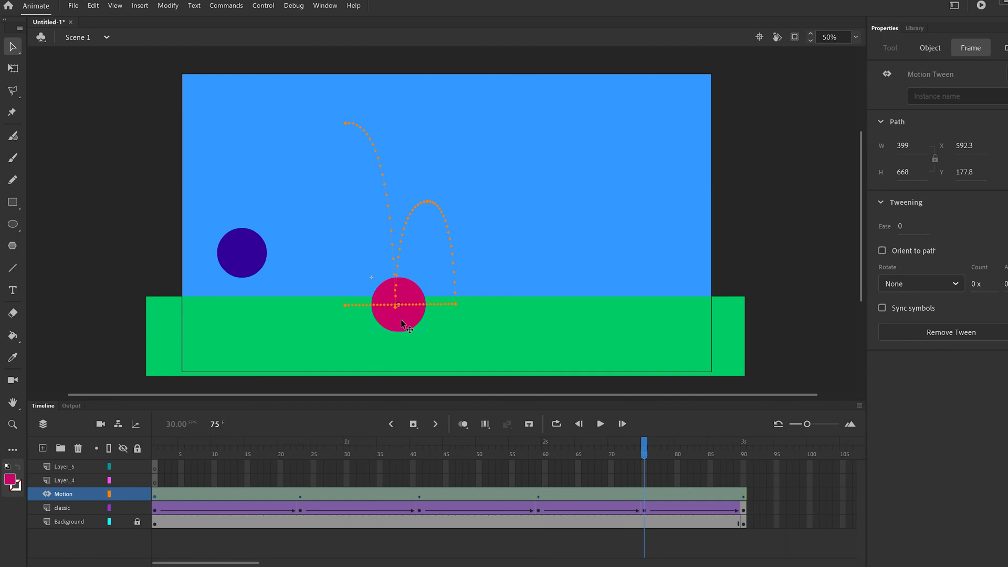
drag(402, 320, 388, 255)
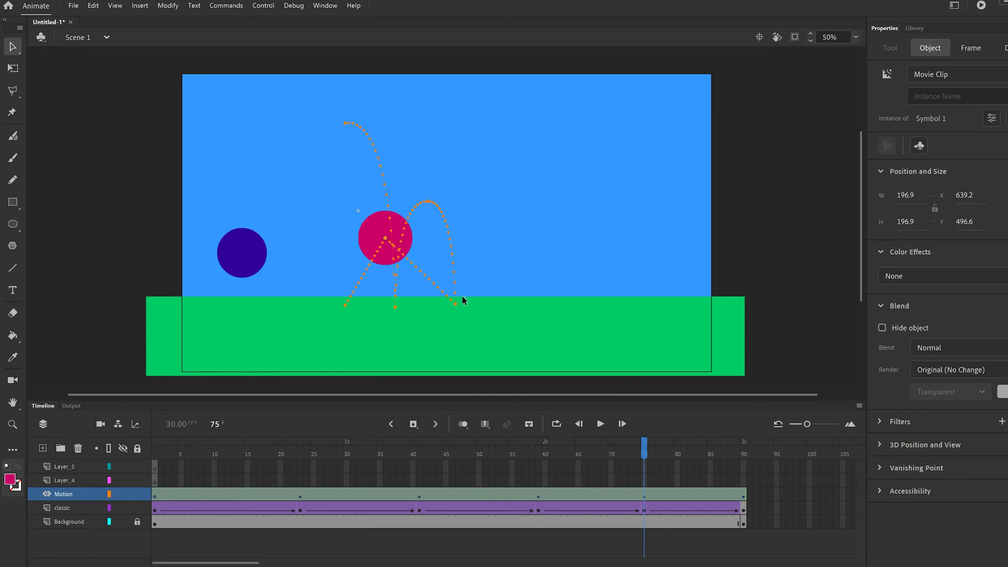
drag(419, 269, 413, 248)
click(743, 495)
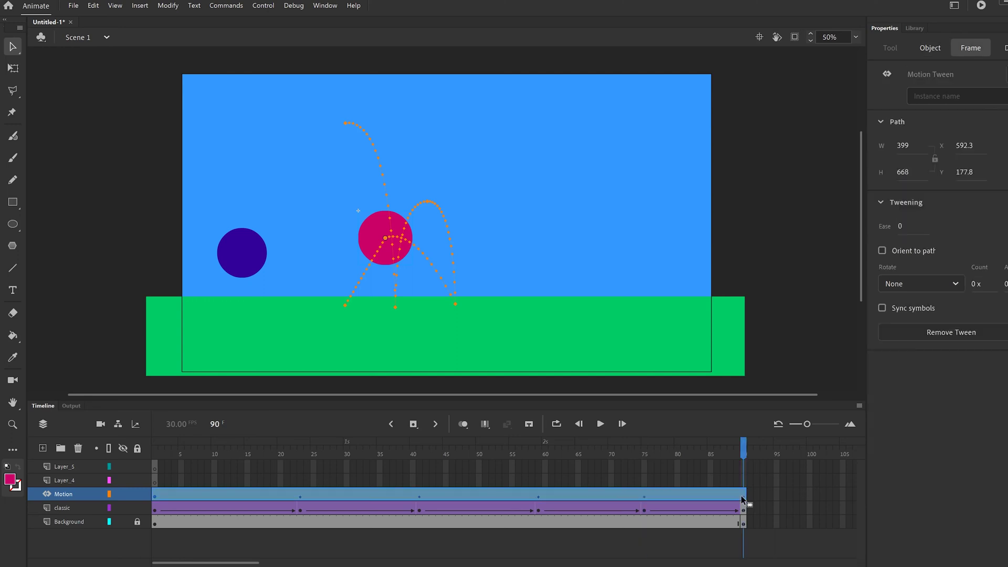
drag(363, 272, 366, 256)
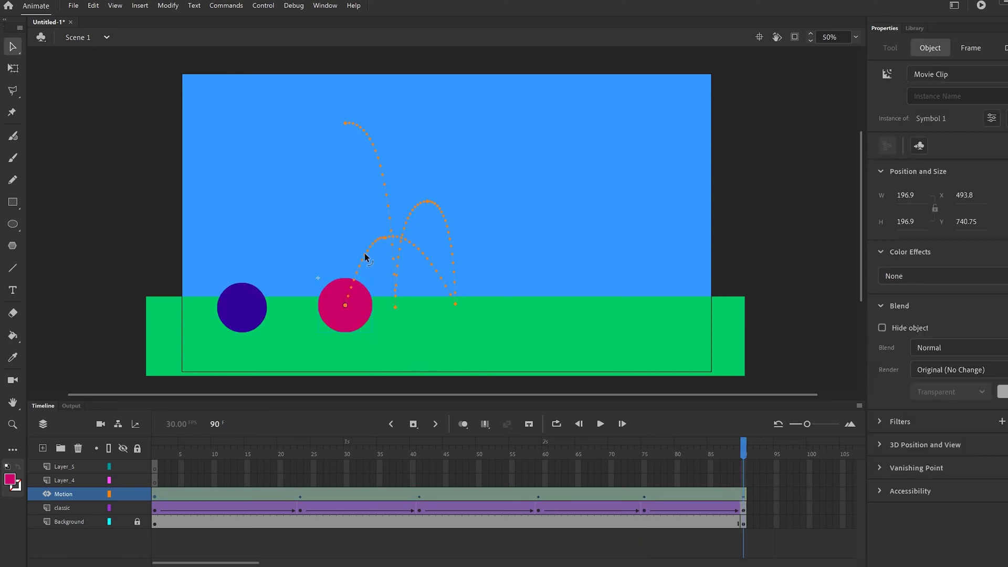
- Play the animation from frame 1, first with the motion path displayed and again with the tween deselected
drag(396, 453, 154, 452)
click(600, 425)
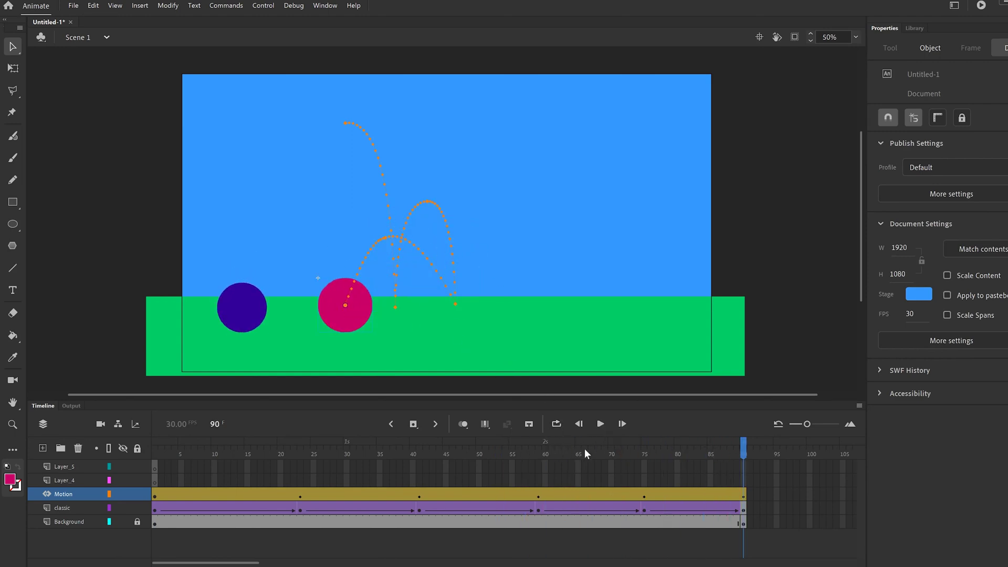
click(770, 494)
click(558, 480)
drag(553, 455, 129, 446)
click(600, 424)
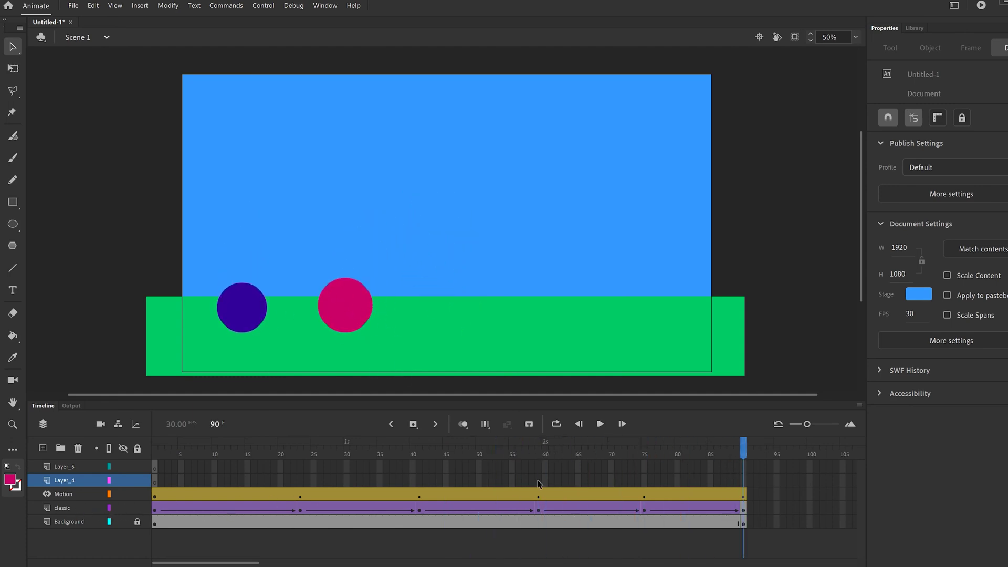
- Rename Layer_4 as Shape and select its first frame
double_click(64, 480)
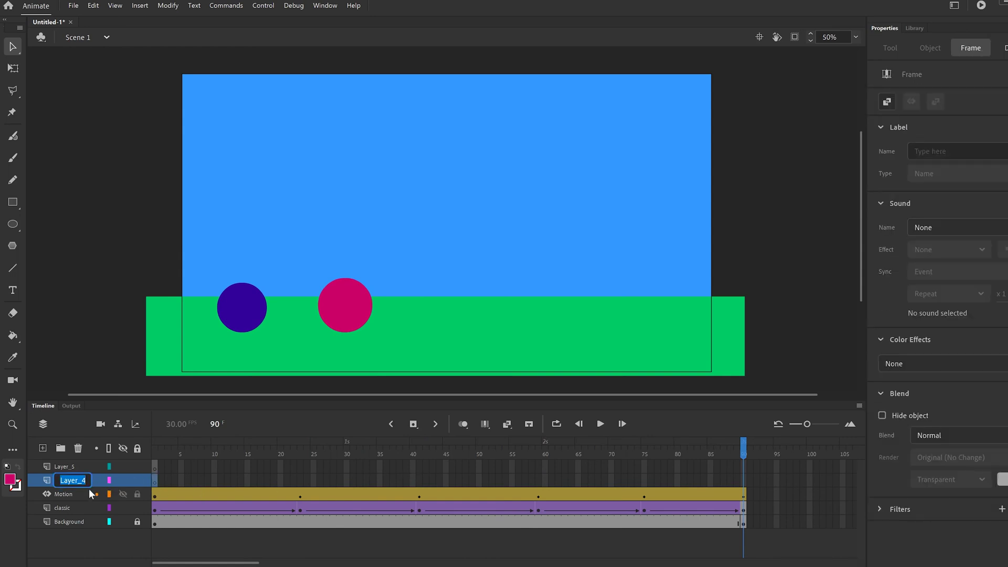
text(Shape)
click(101, 545)
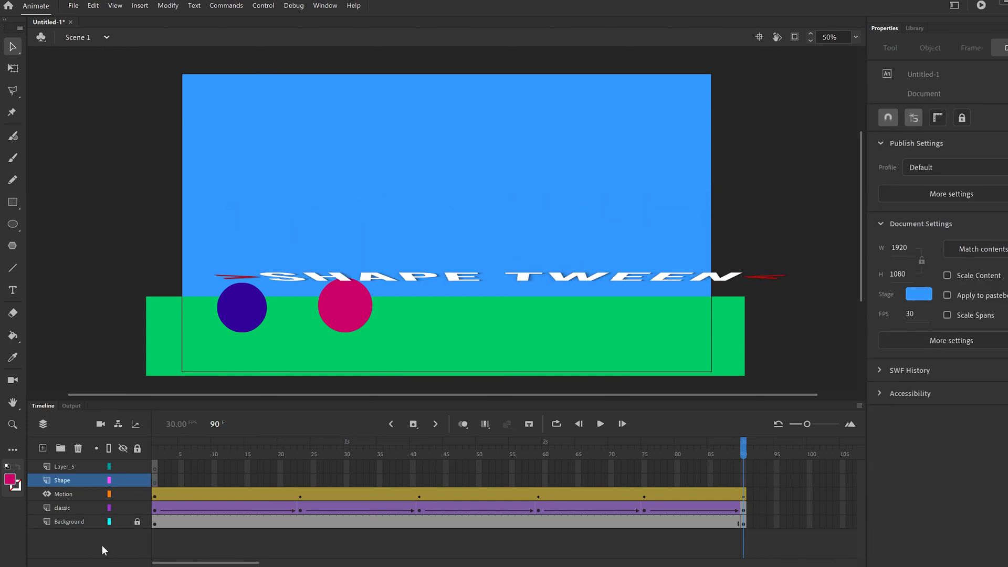
click(155, 481)
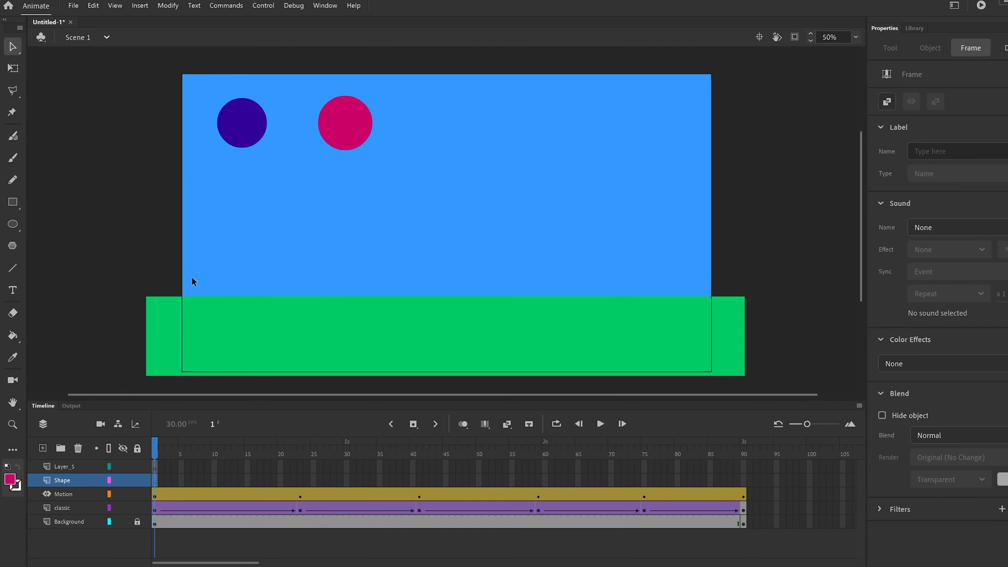
- Draw a yellow rectangle without a stroke near the top middle of the stage on frame 1 of the Shape layer
click(12, 203)
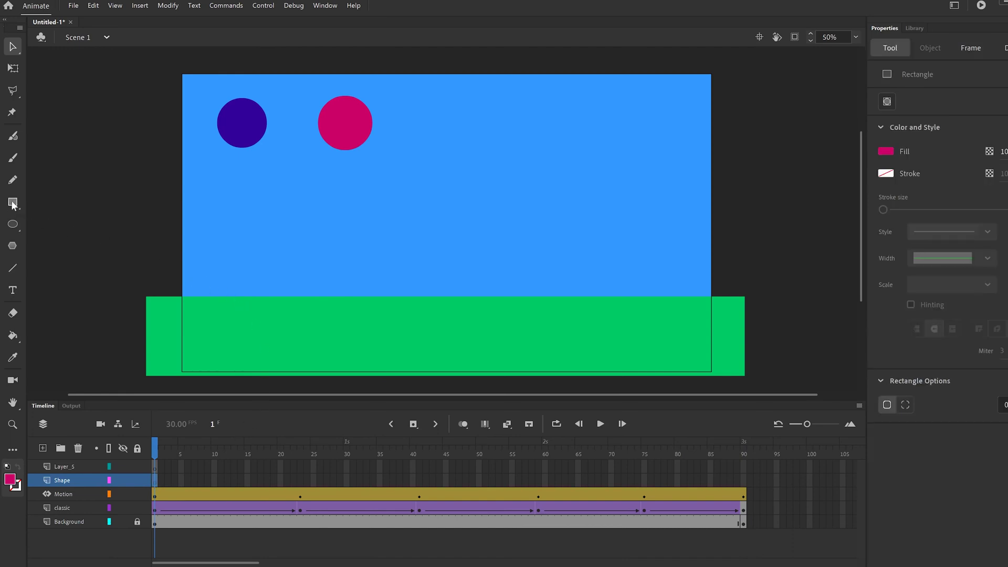
click(887, 153)
click(807, 231)
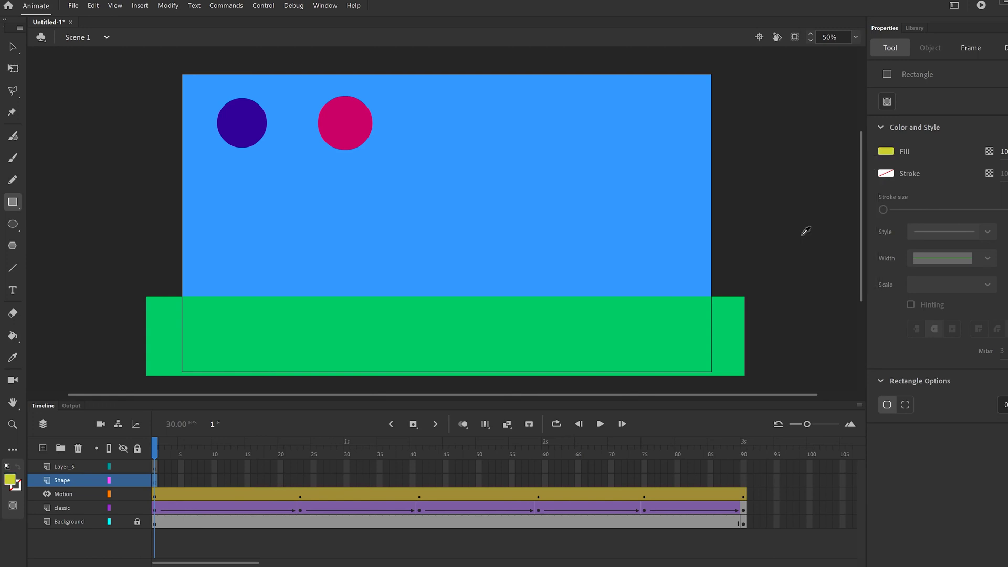
drag(440, 96, 504, 150)
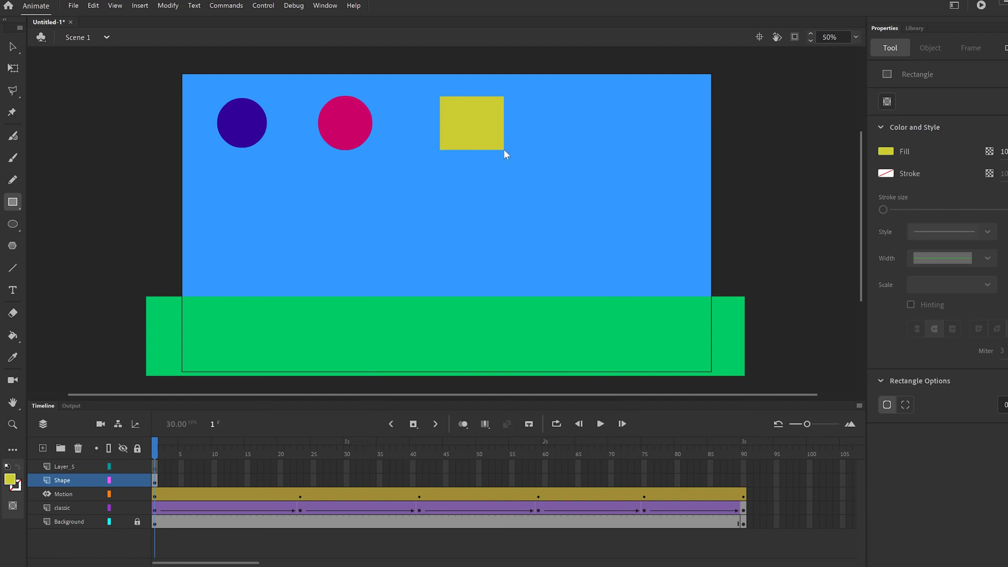
- Insert a blank keyframe at frame 23 of the Shape layer and draw a dark blue #000099 circle about 199 px wide at ground level
click(300, 480)
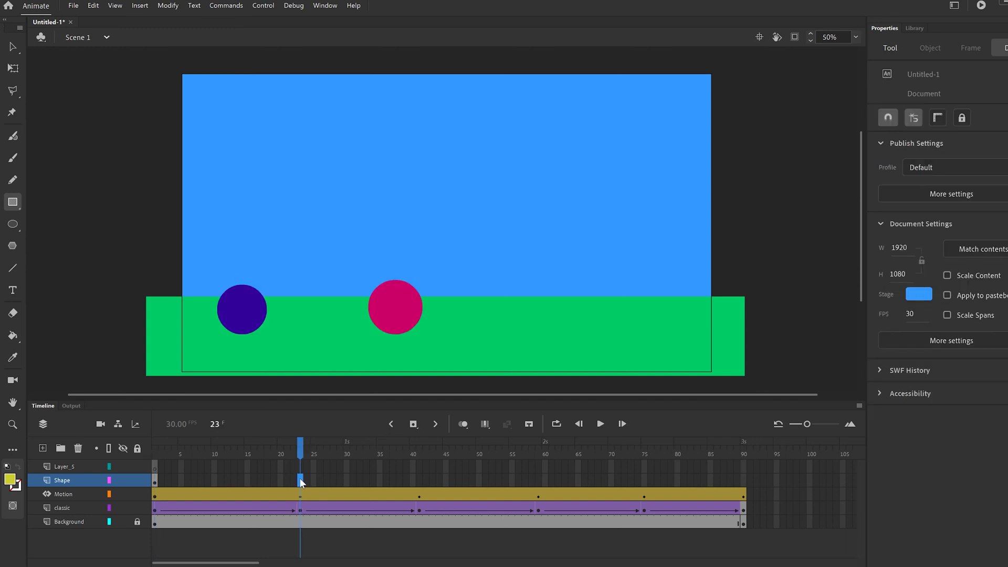
right_click(300, 478)
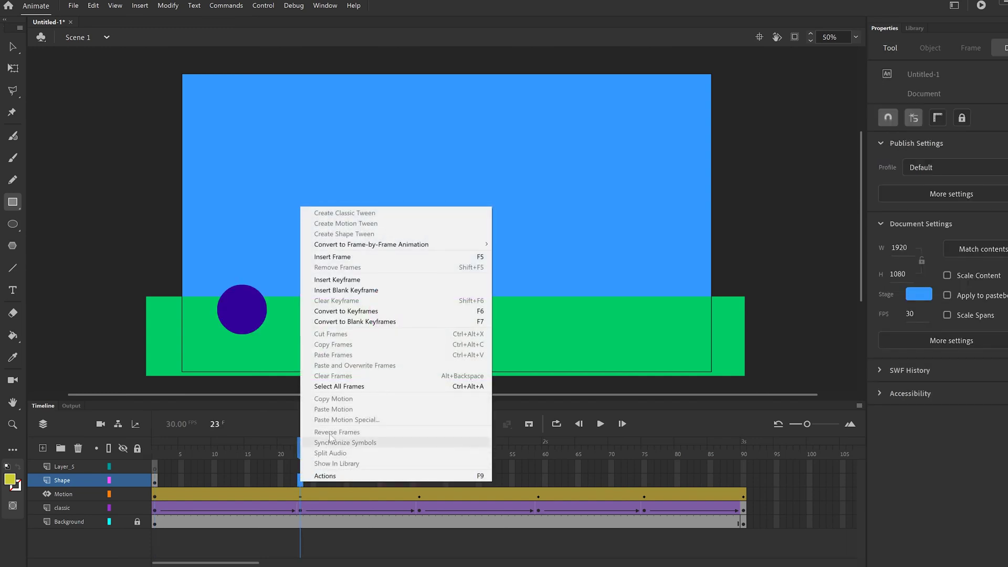
click(356, 292)
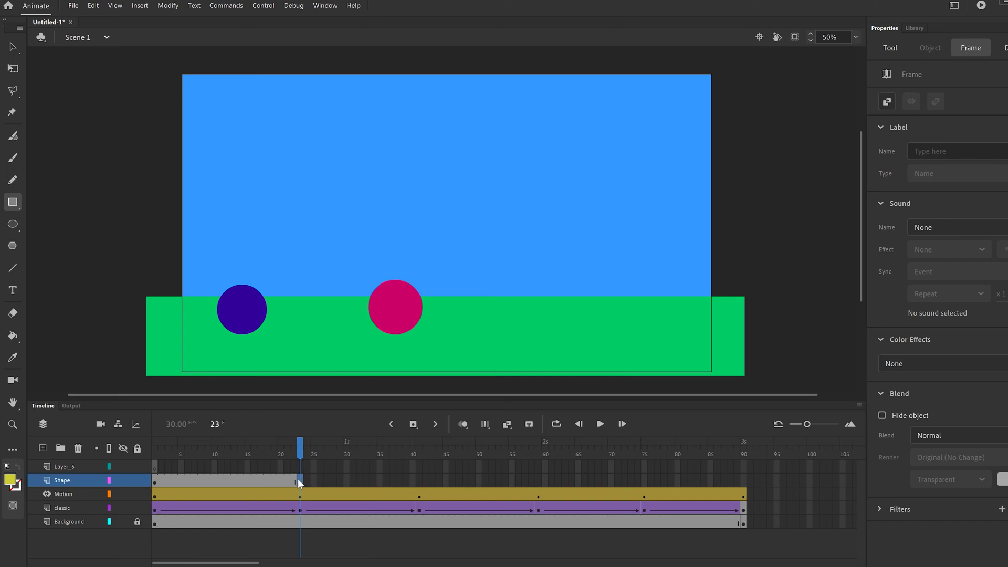
click(12, 225)
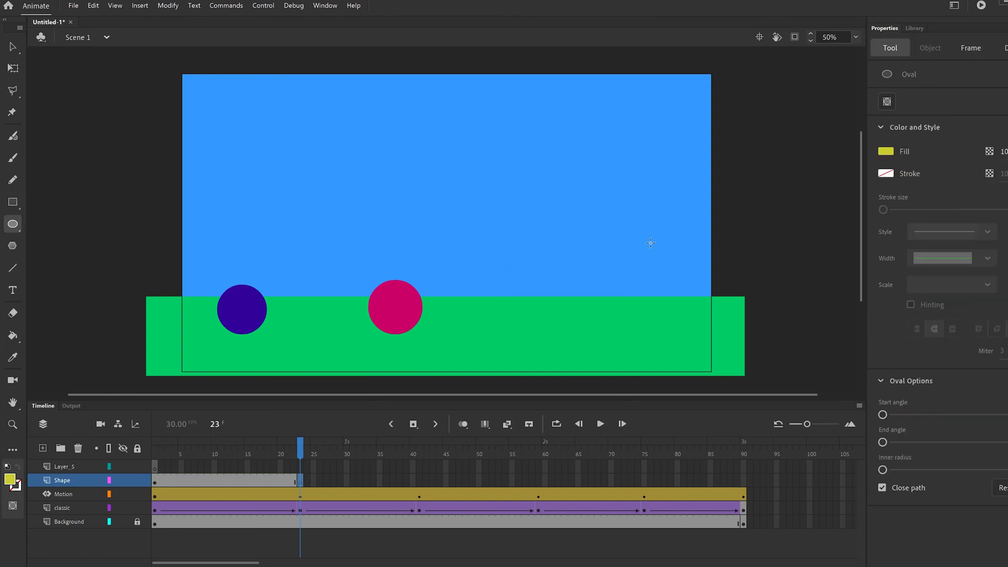
click(886, 151)
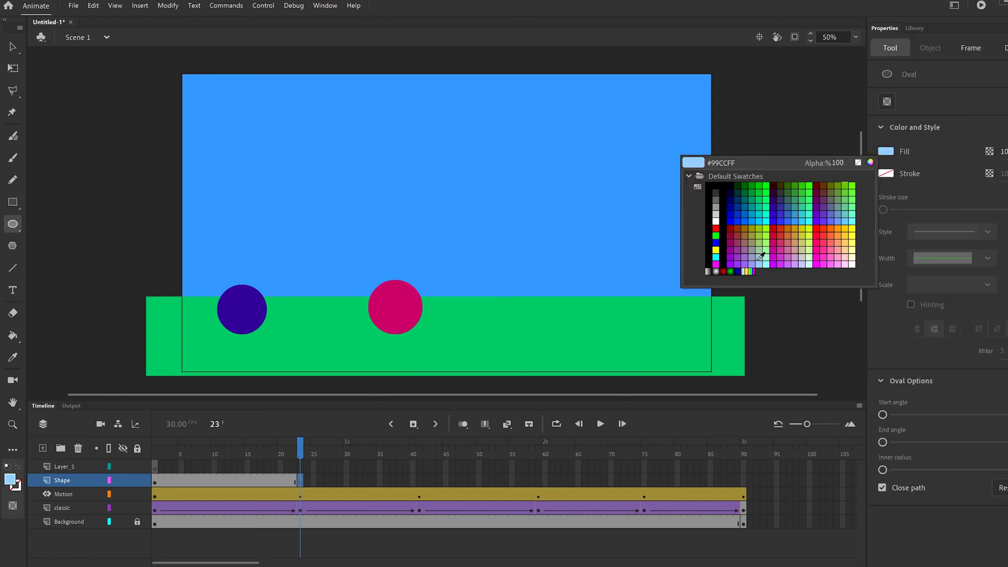
click(736, 204)
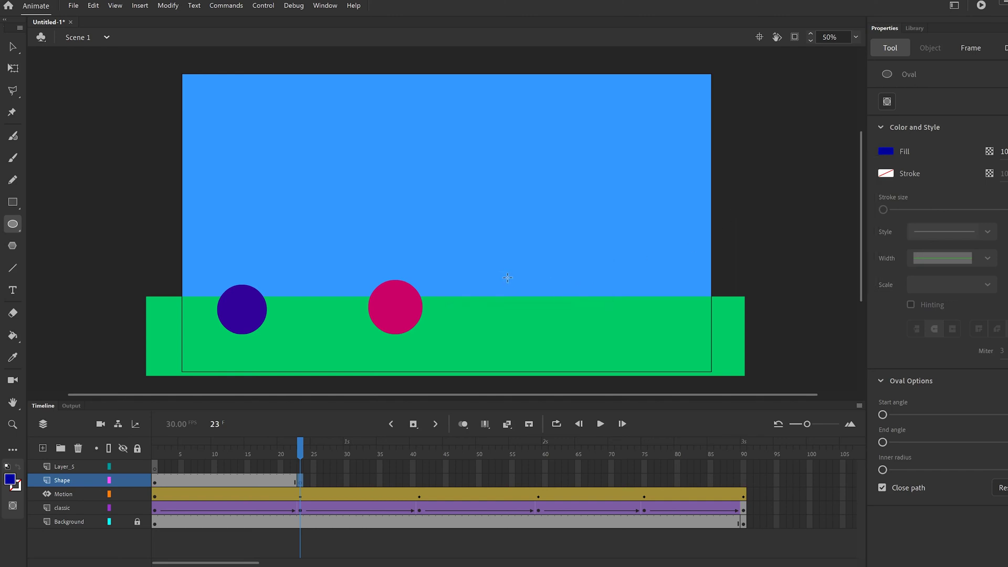
drag(509, 277, 556, 334)
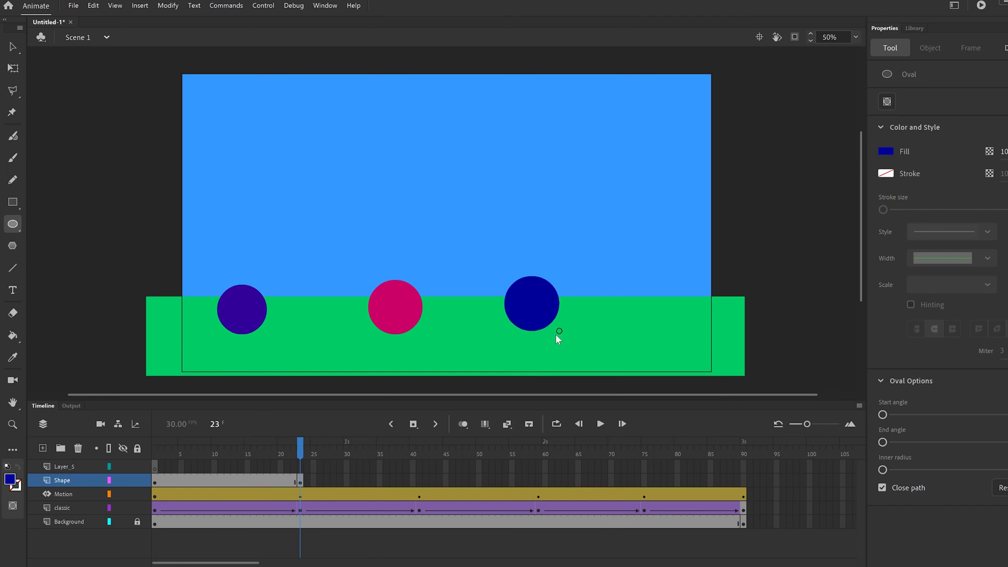
- Compare frames 22 and 23, and move the dark blue circle at frame 23 under the rectangle's position, to about X 950, Y 734
drag(300, 451, 295, 455)
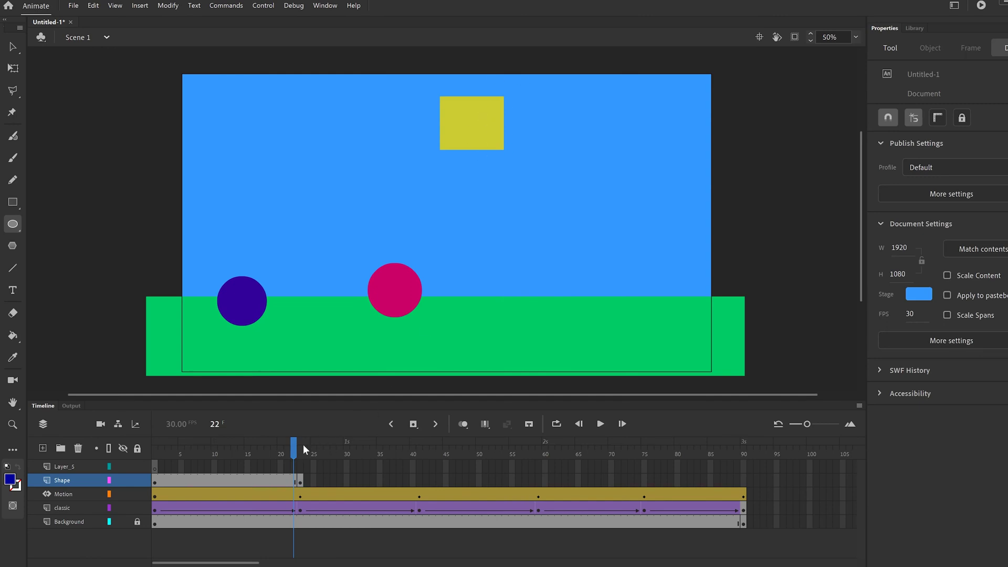
drag(295, 455, 302, 455)
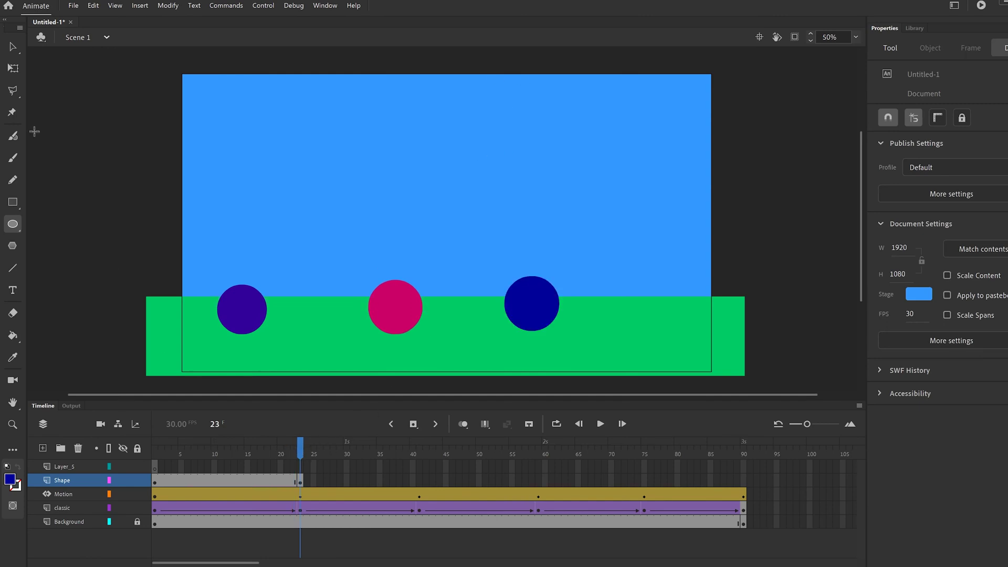
click(13, 47)
drag(533, 310, 477, 314)
click(300, 455)
drag(300, 456, 300, 457)
click(301, 481)
drag(483, 315, 479, 313)
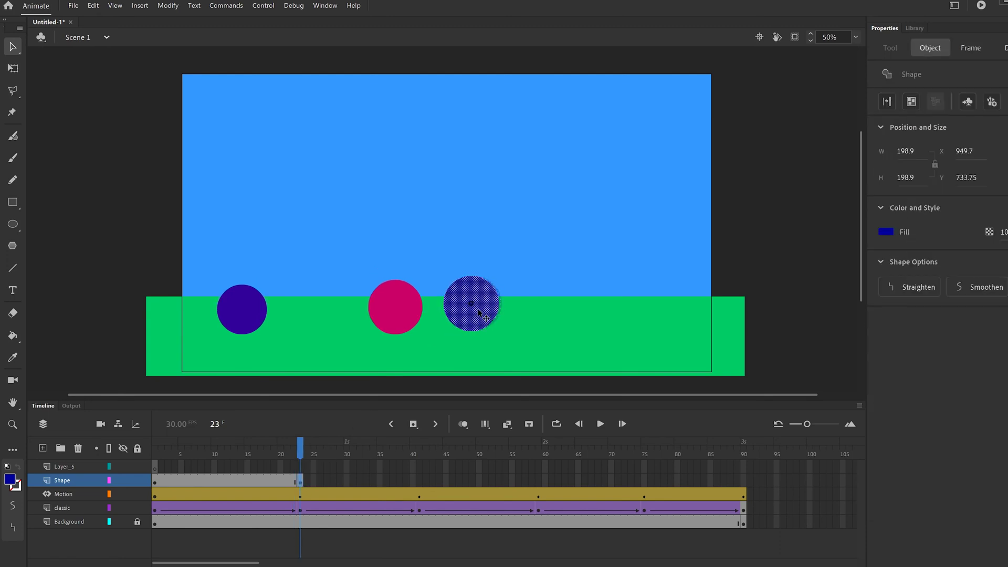
- Create a shape tween between frames 1 and 23 of the Shape layer and scrub through it to check the morph
click(310, 465)
drag(294, 455, 261, 455)
click(227, 479)
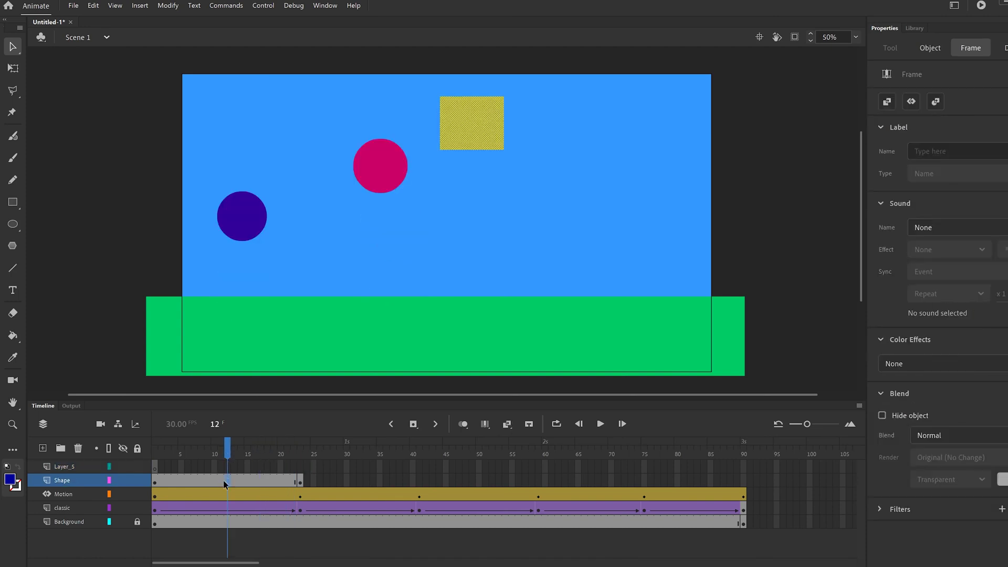
right_click(231, 480)
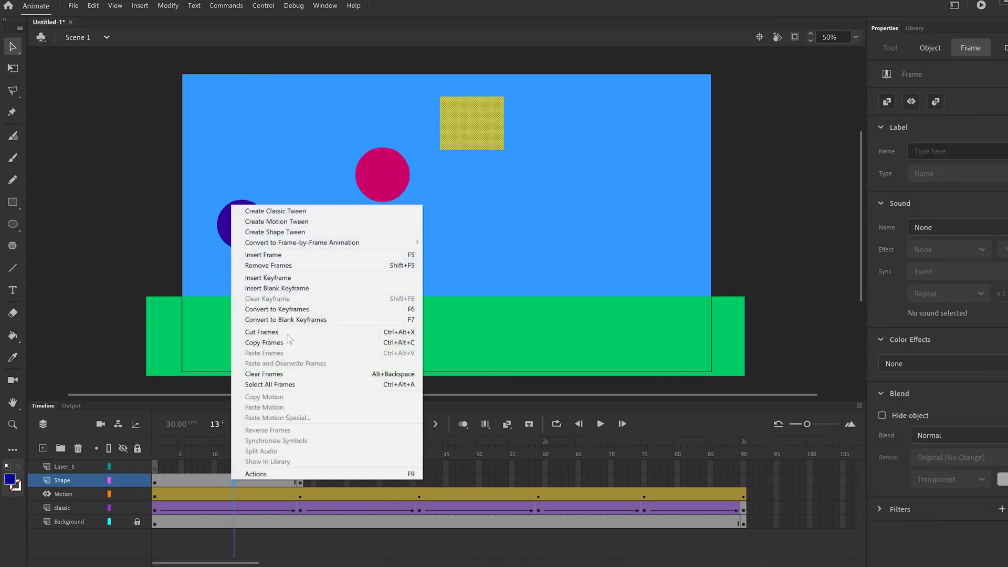
click(283, 232)
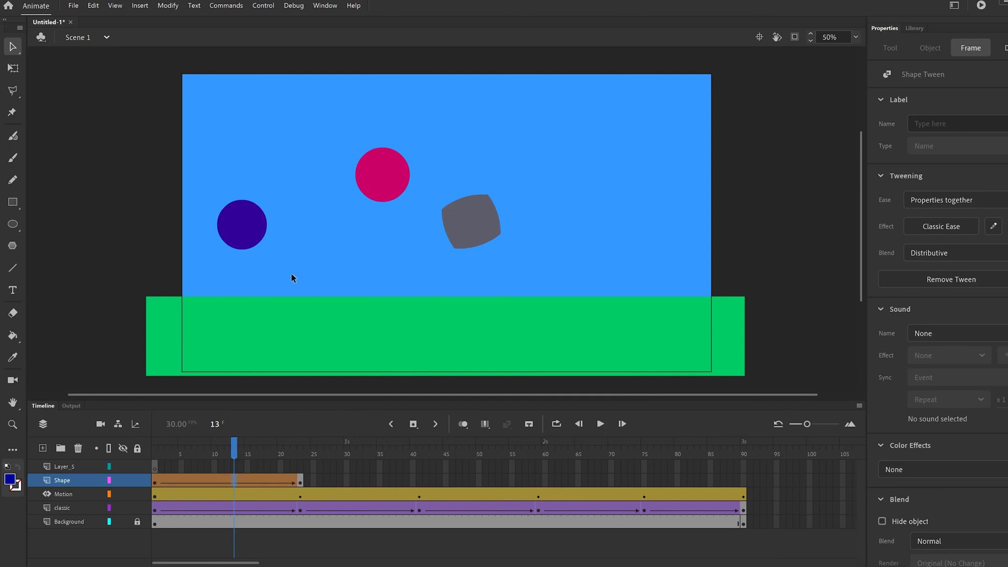
drag(237, 450, 301, 472)
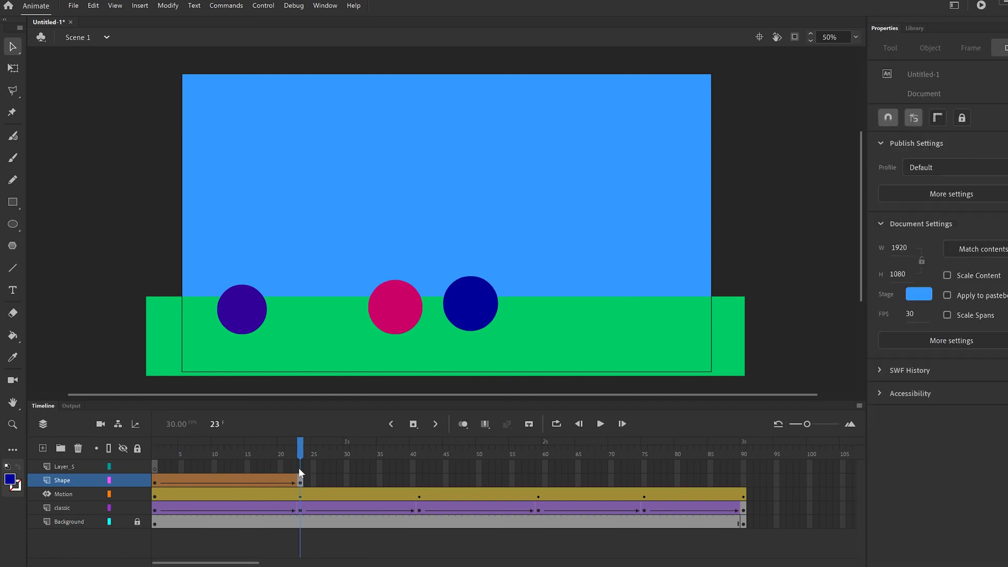
- Insert a blank keyframe at frame 41 of the Shape layer and draw a five-sided polygon about 257 by 264 px beside the magenta circle
click(420, 480)
right_click(420, 479)
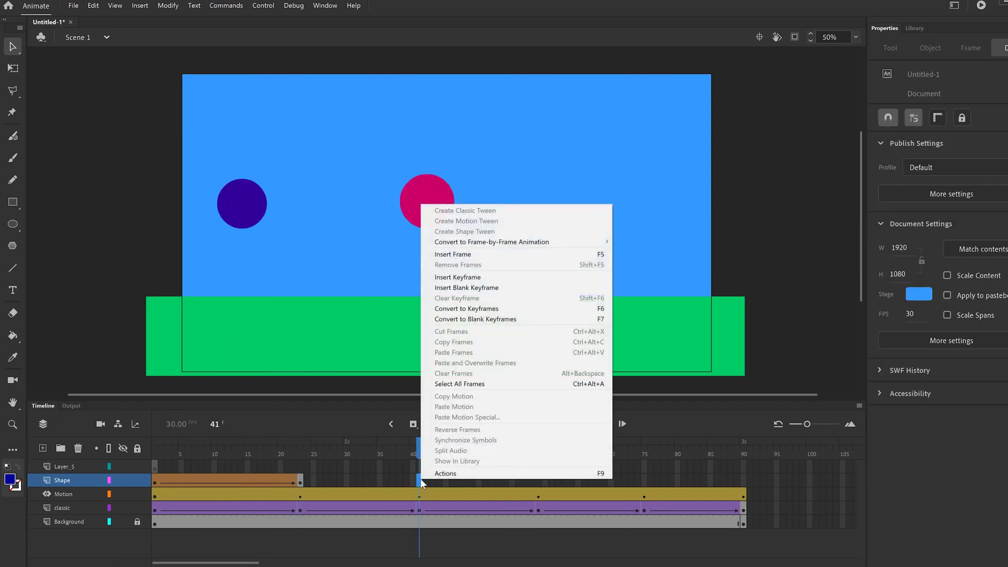
click(467, 288)
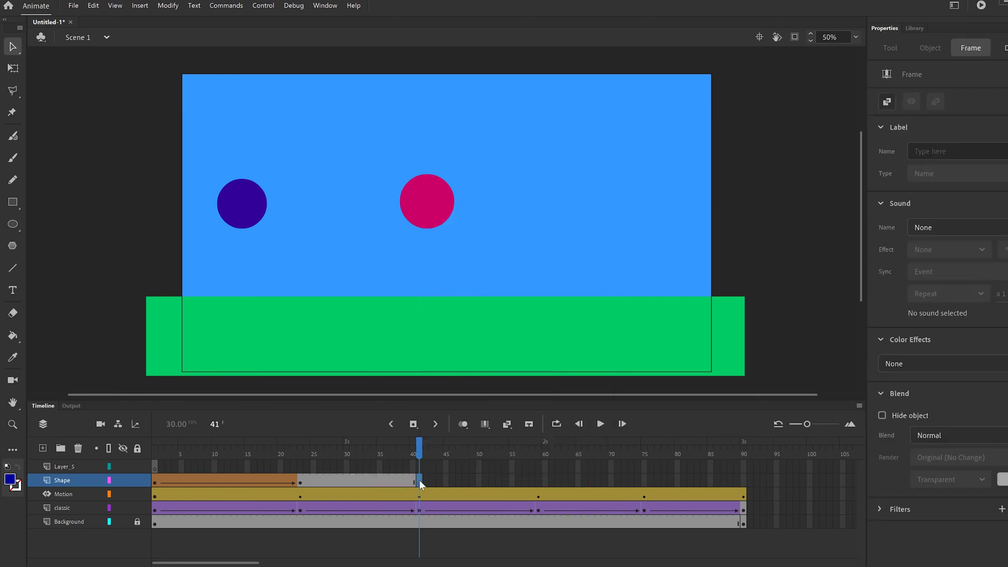
click(12, 247)
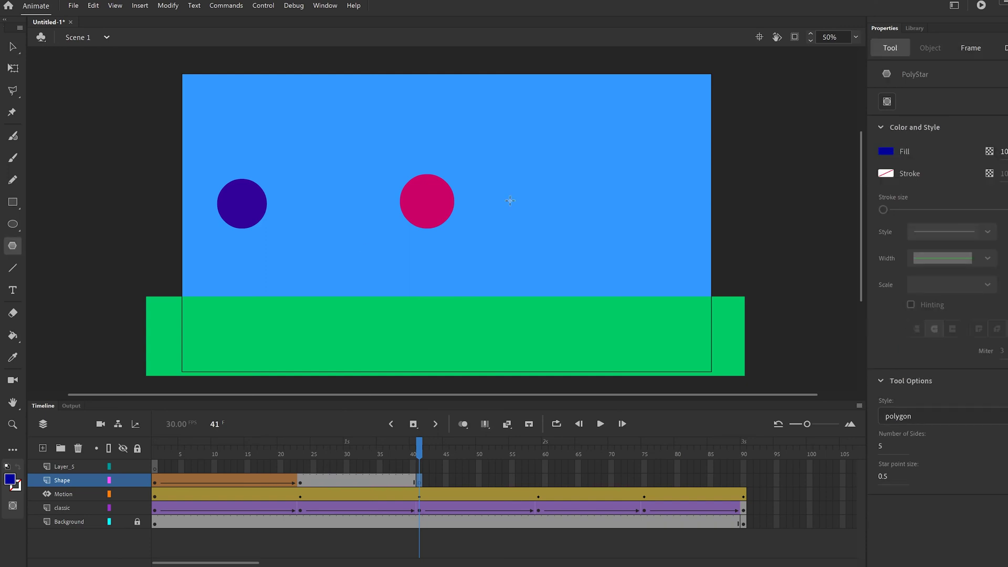
drag(474, 173, 504, 204)
- Change the fill of the pentagon at frame 41 to bright pink
key(v)
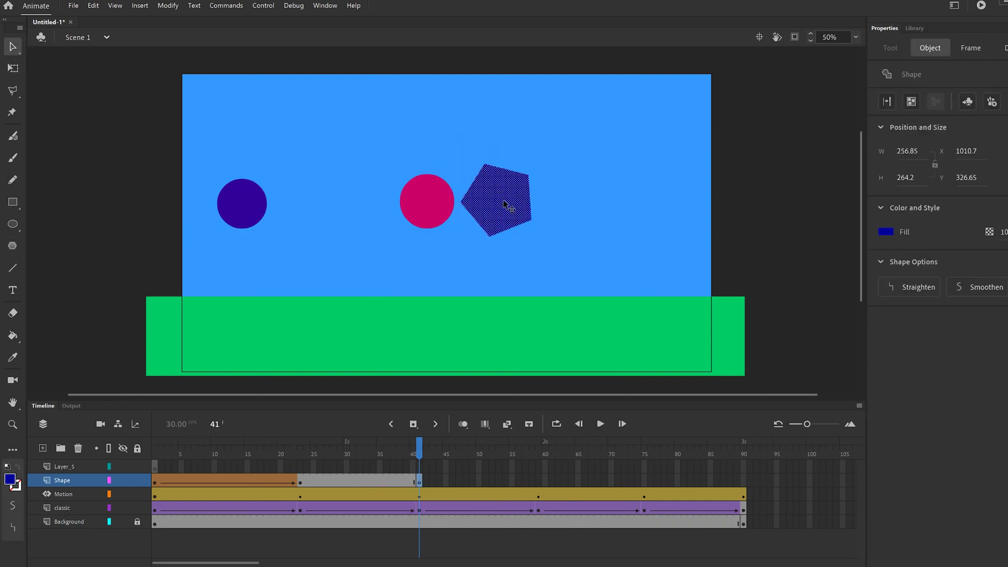
click(887, 232)
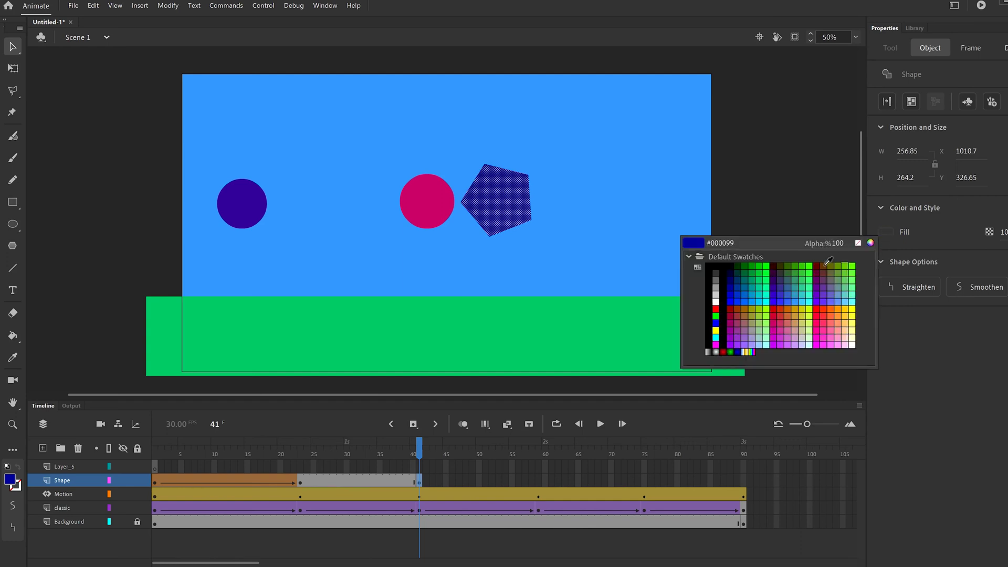
click(818, 323)
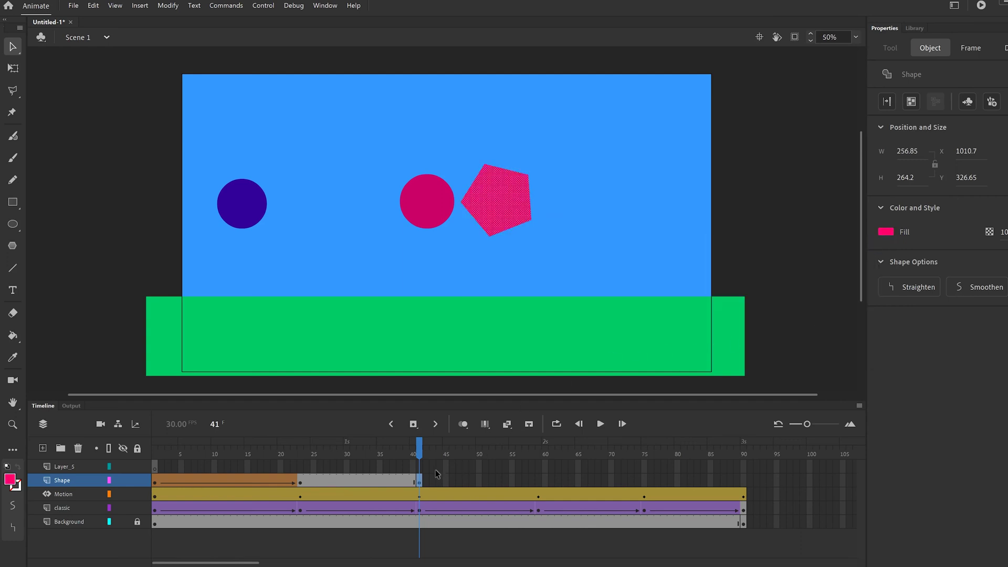
- Create a shape tween between frames 23 and 41 of the Shape layer and scrub to frame 41
click(358, 480)
right_click(358, 481)
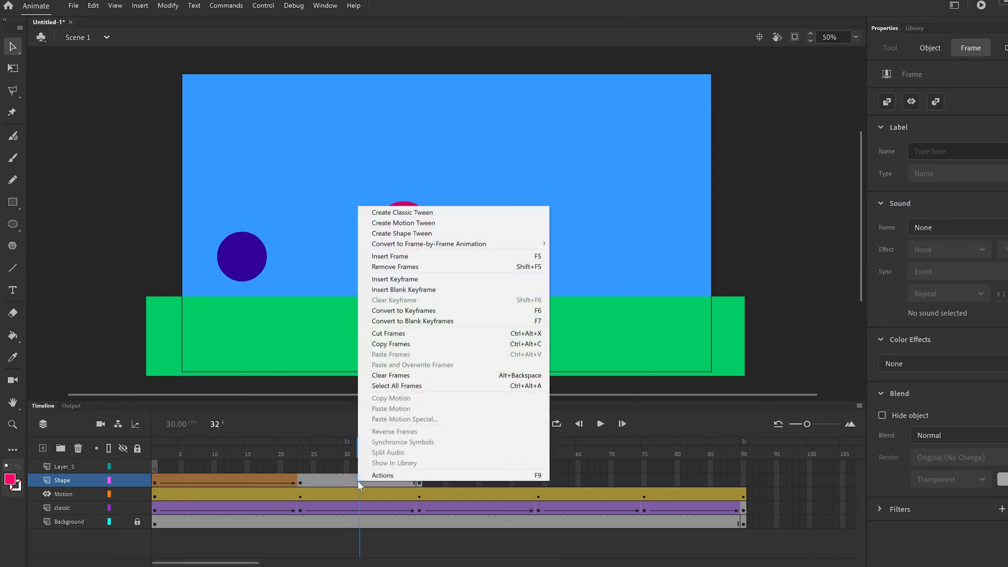
click(412, 236)
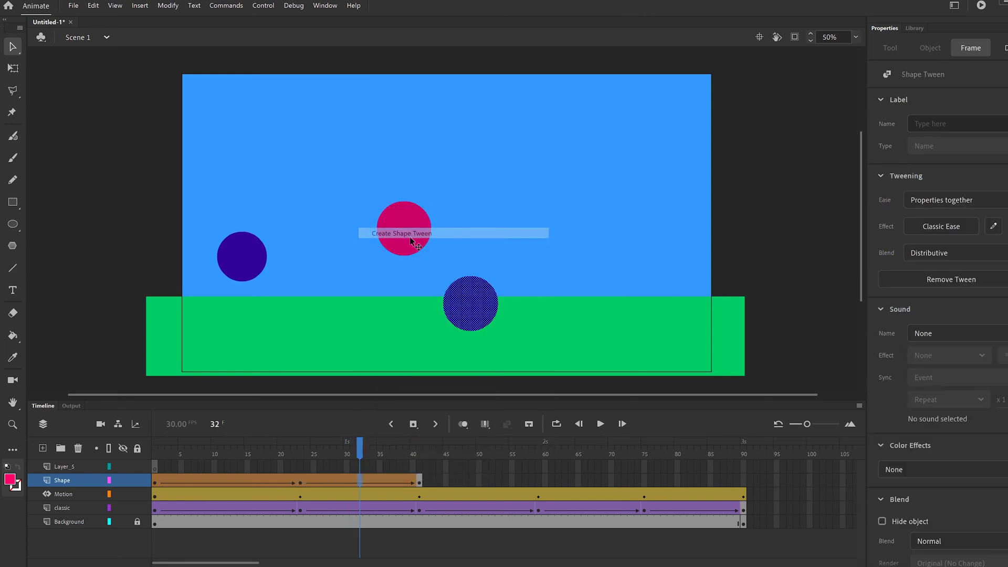
drag(360, 443, 419, 462)
- Continue the Shape layer with keyframes at frames 59, 75 and 90 joined by shape tweens, ending in a pink circle, and play from frame 1
click(490, 473)
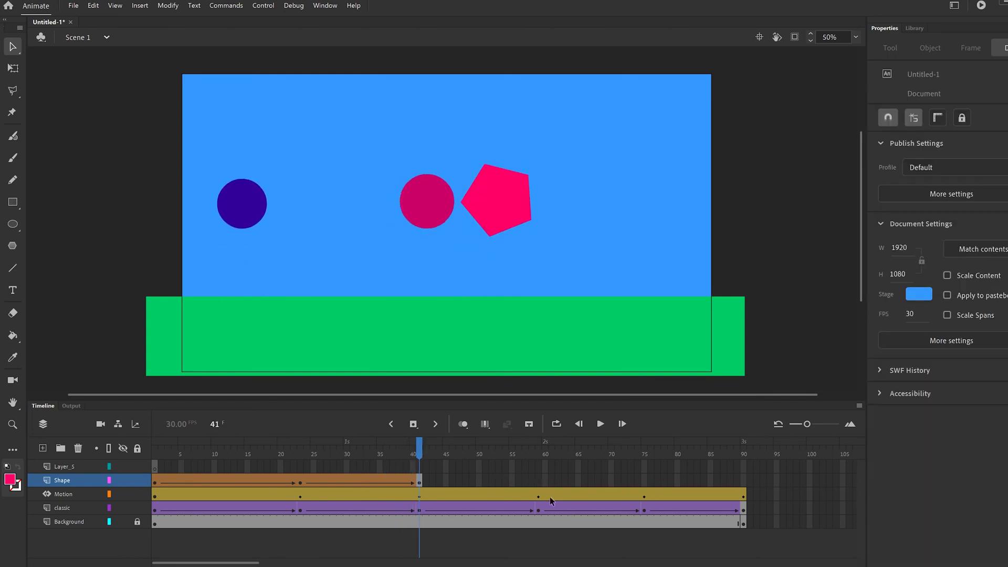
click(733, 457)
click(652, 455)
key(o)
drag(641, 457, 155, 456)
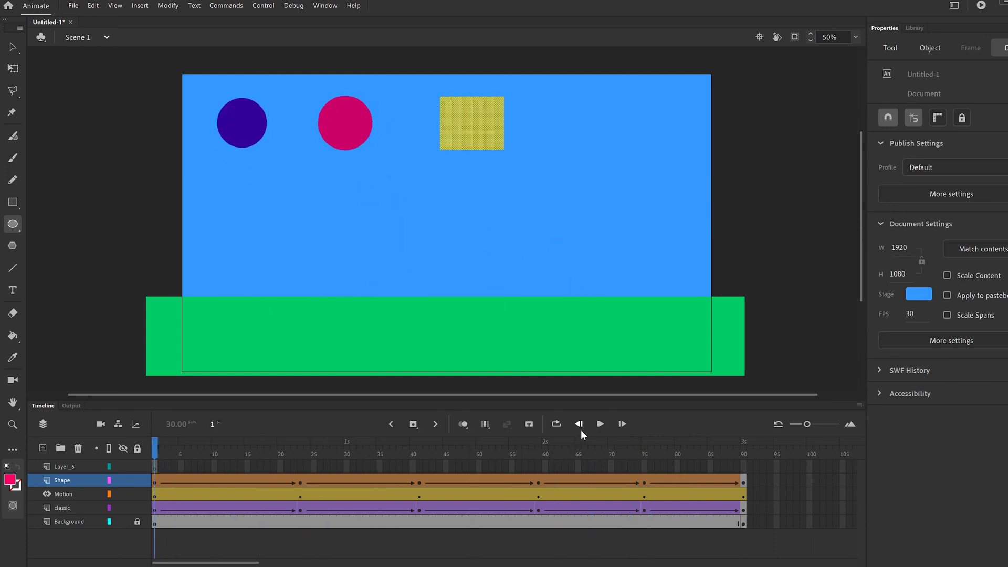
click(600, 424)
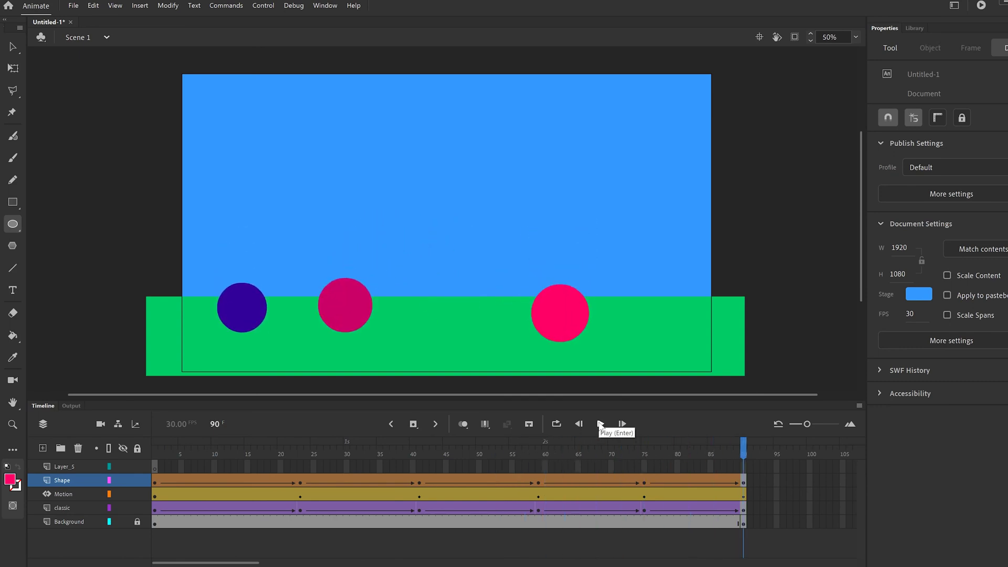
- Shift the pink circle at frame 90 of the Shape layer slightly to the right and replay the animation from frame 1
click(12, 46)
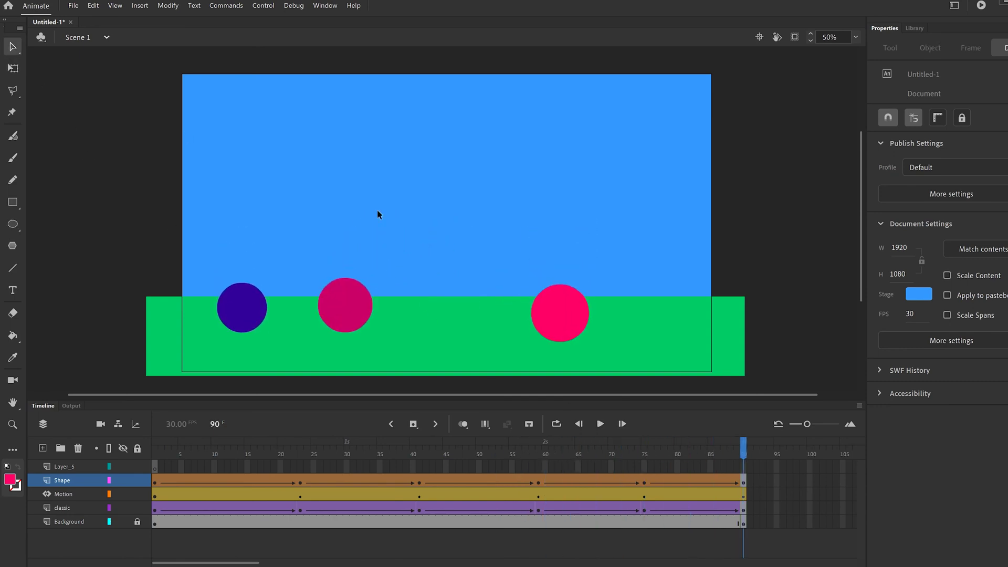
drag(537, 307, 555, 306)
drag(609, 444, 706, 467)
key(Return)
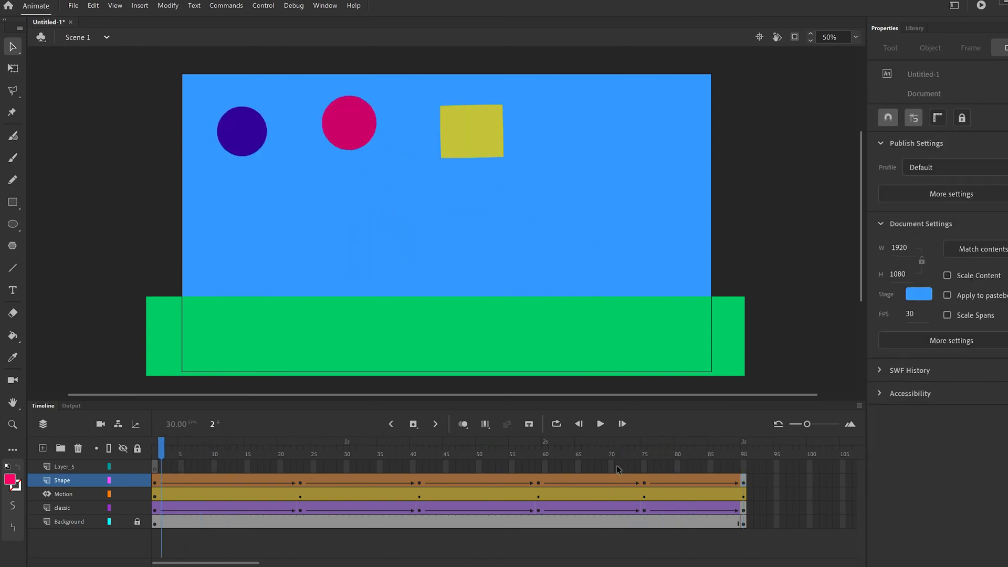
click(618, 466)
key(Return)
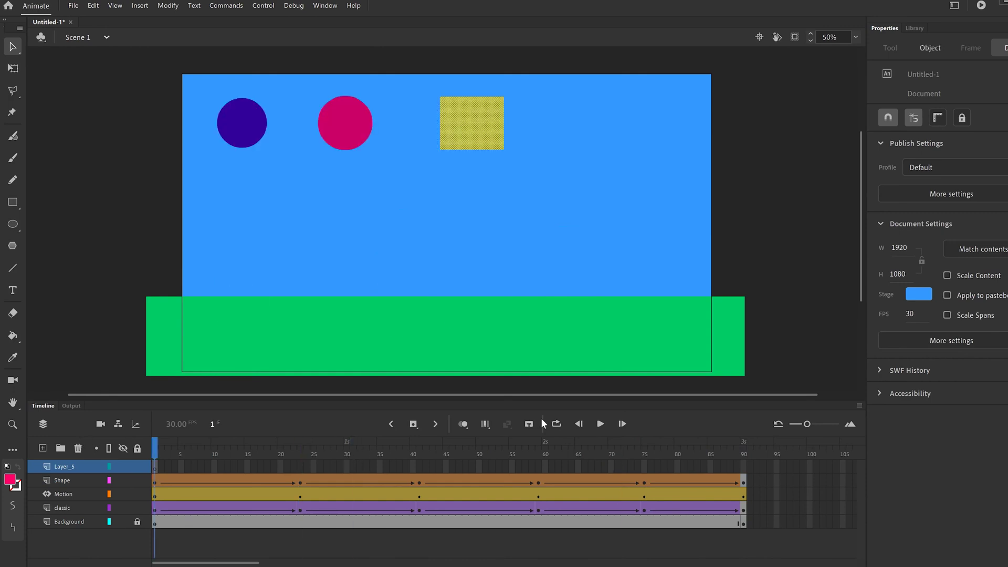
click(602, 424)
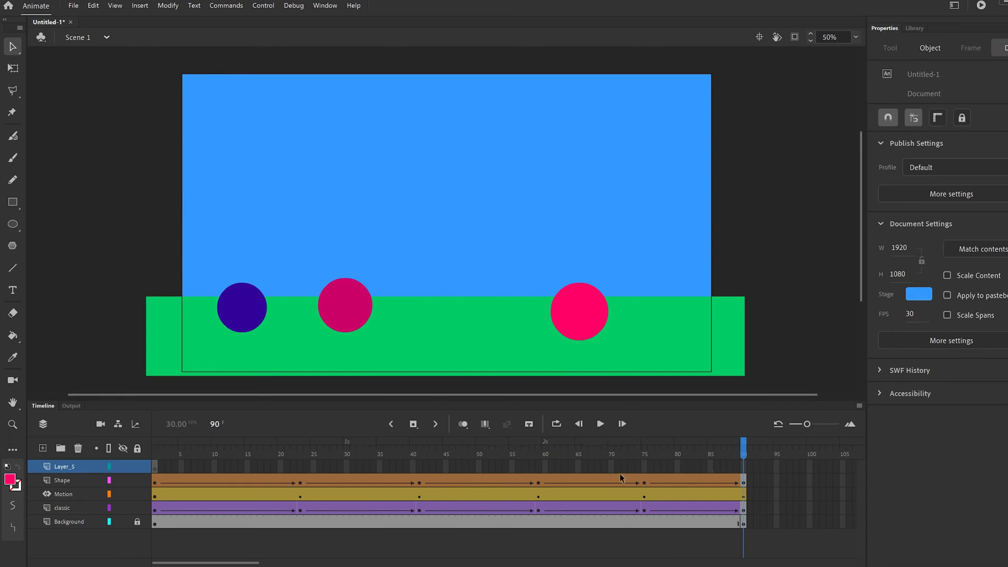
- Rename Layer_5 as Frame_by_Frame
double_click(62, 466)
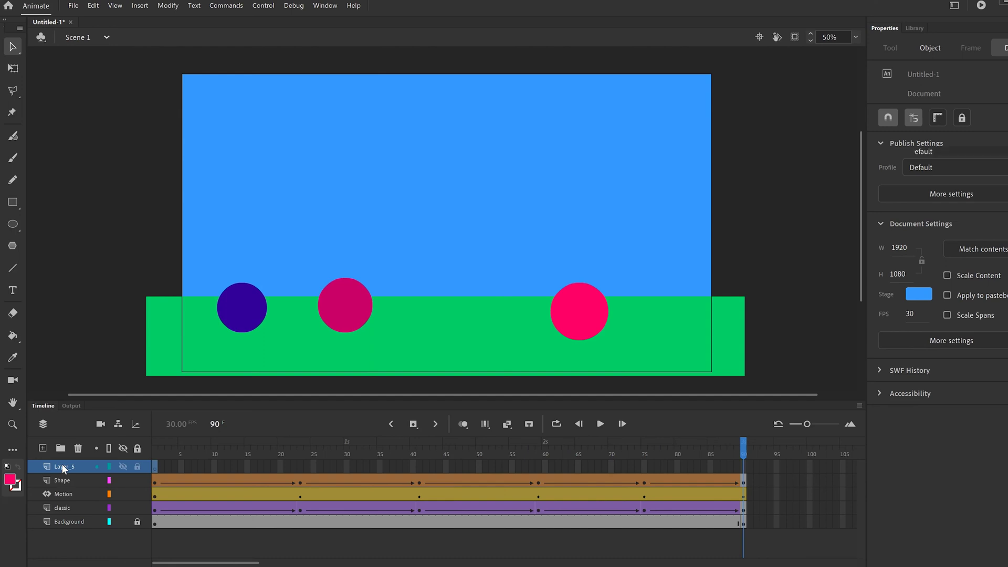
text(Frame by Fr)
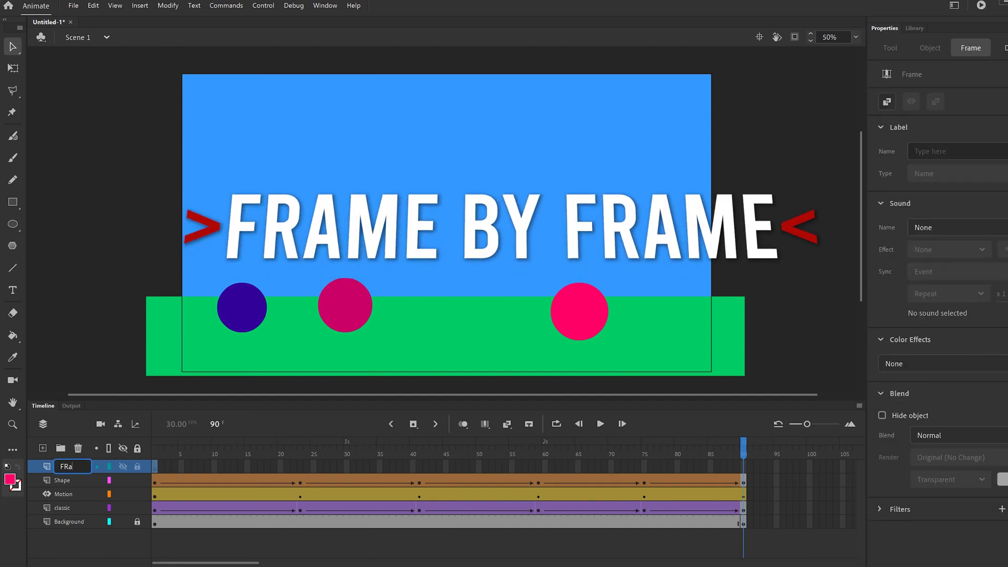
text(ame_by_F...)
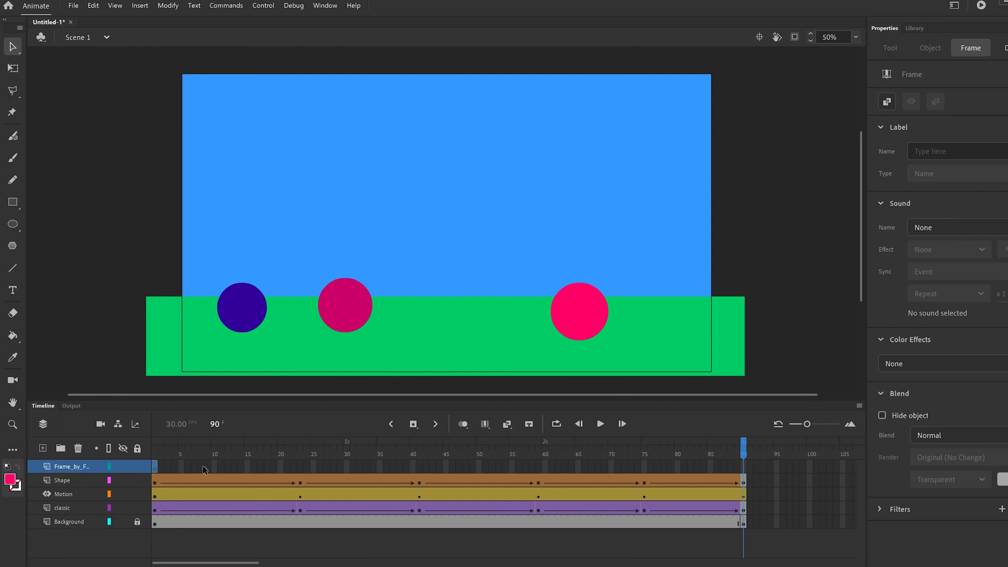
- Draw a red circle without stroke, about 202 px across, in the sky beside the yellow square at frame 1 of the Frame_by_Frame layer
click(154, 467)
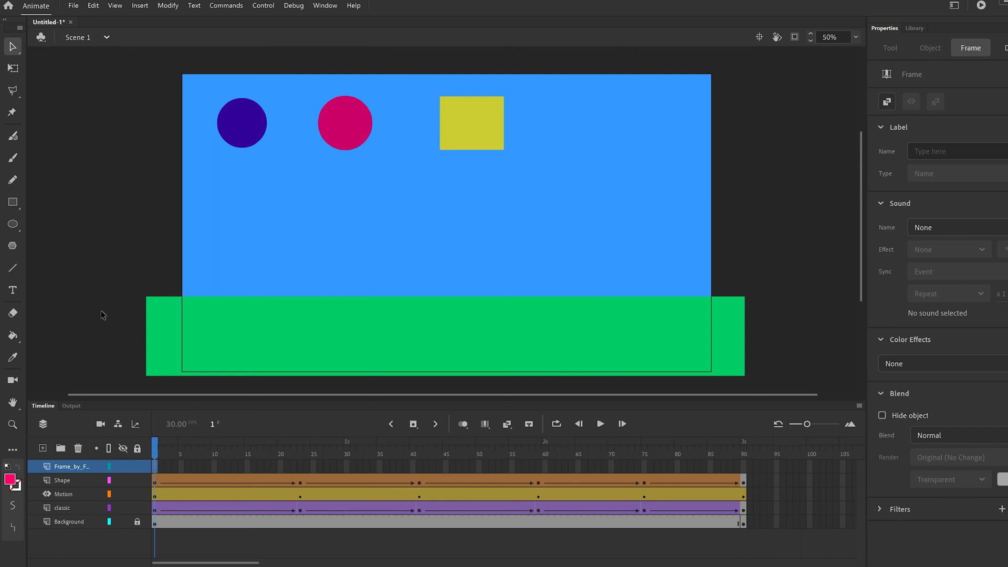
click(13, 225)
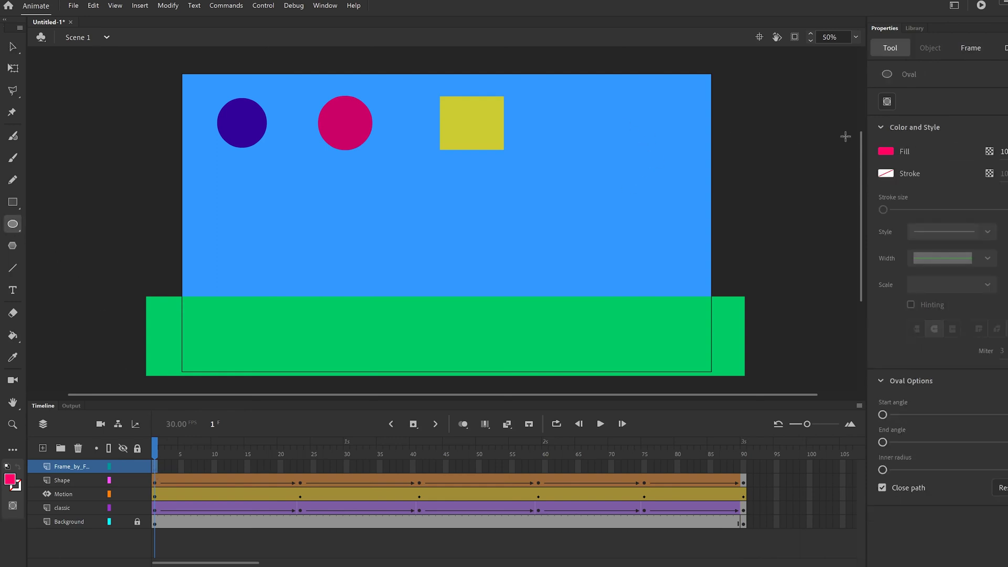
click(887, 152)
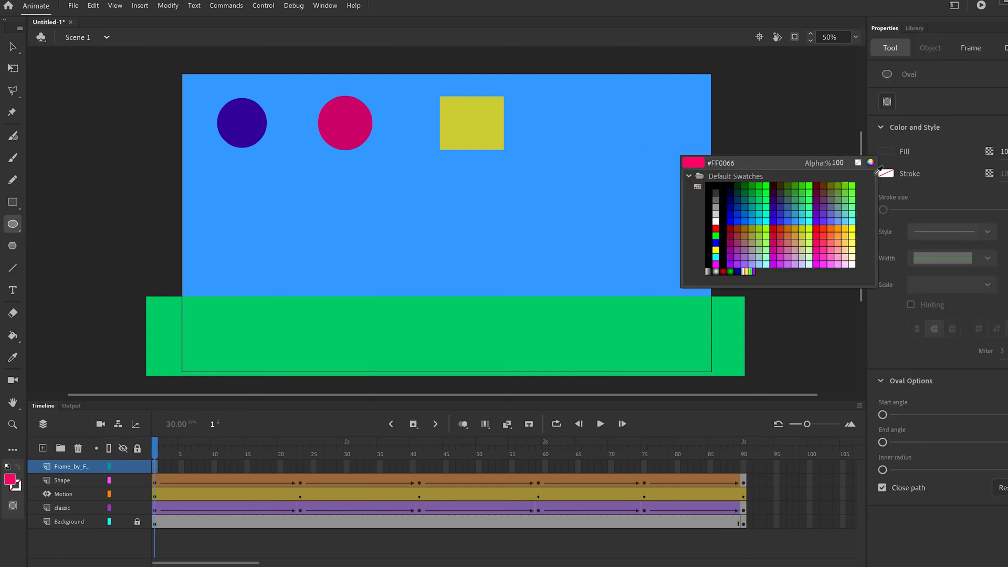
click(716, 229)
drag(597, 101, 654, 158)
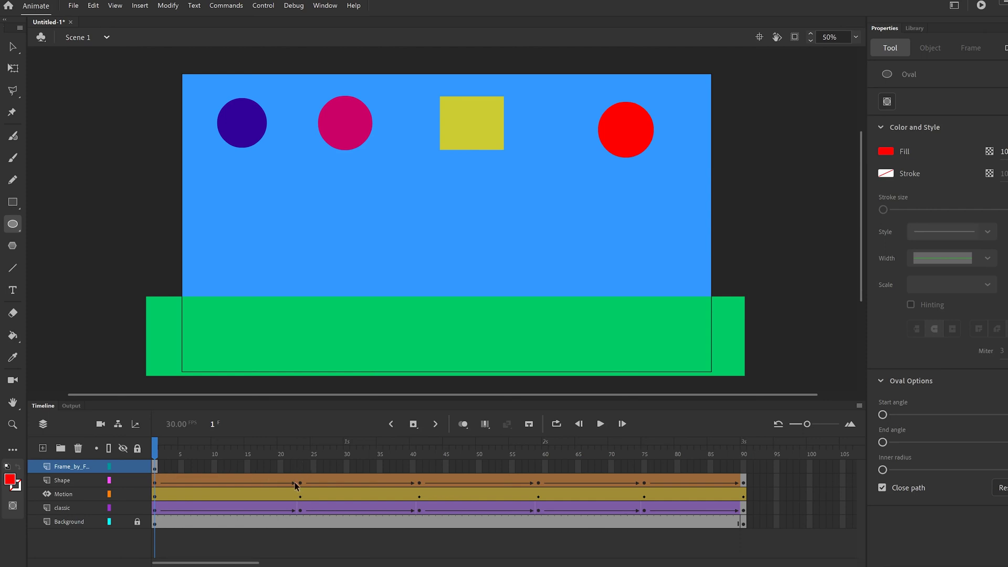
- Insert a keyframe at frame 3 of the Frame_by_Frame layer and move the red circle slightly down to Y about 124
click(168, 467)
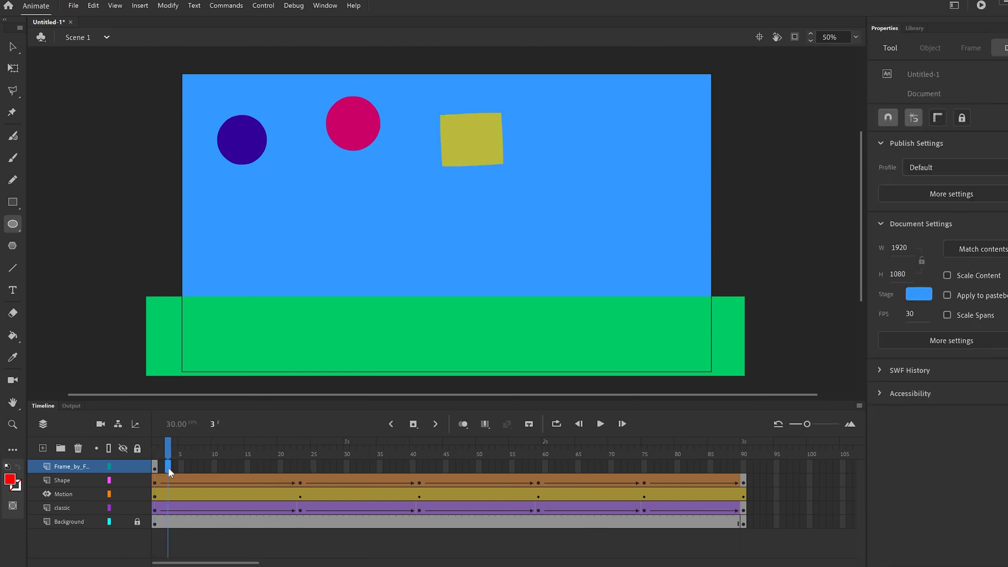
right_click(168, 468)
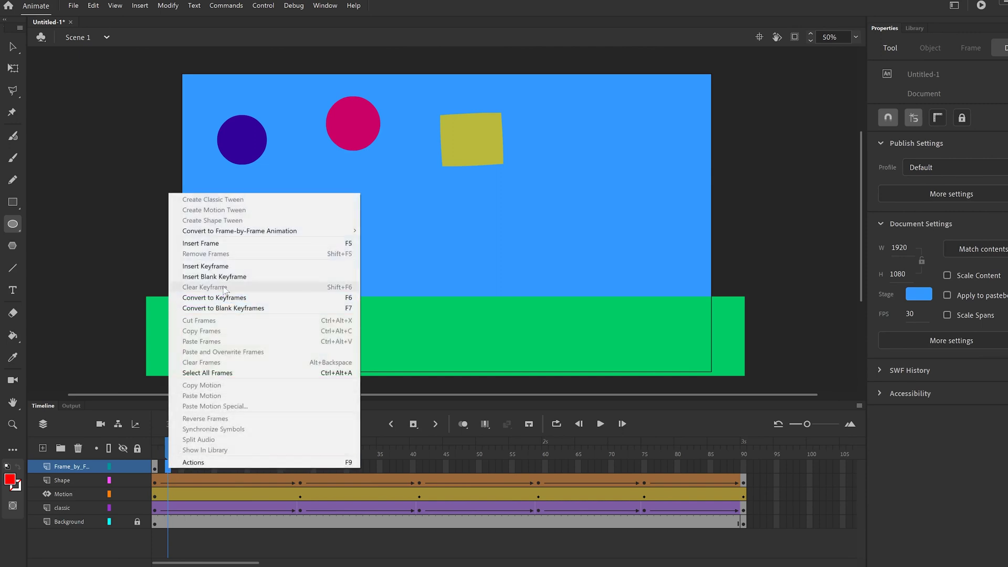
click(220, 266)
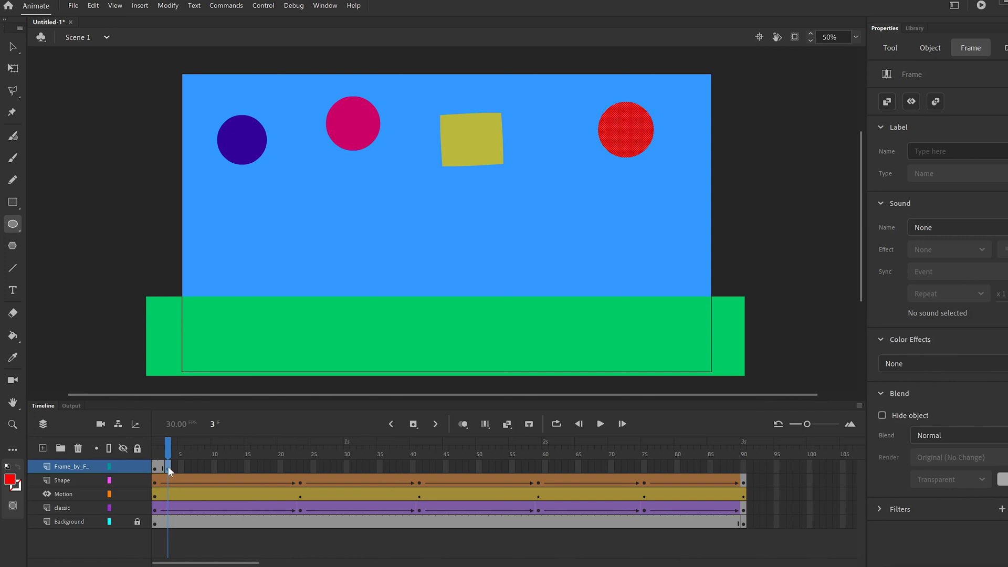
click(14, 47)
drag(633, 138, 633, 144)
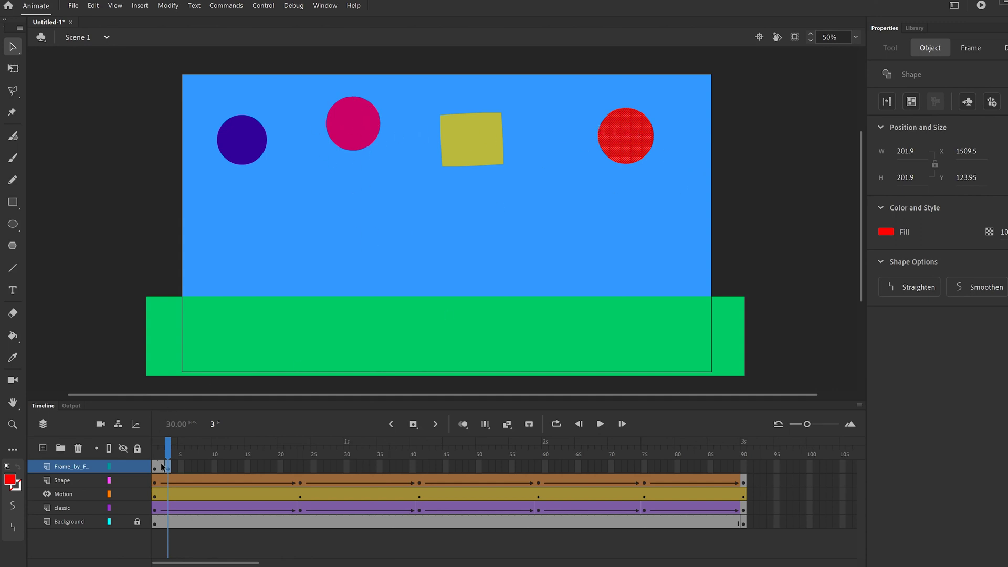
- Insert a keyframe at frame 5 of the Frame_by_Frame layer and lower the red circle by a few pixels
click(182, 469)
right_click(181, 468)
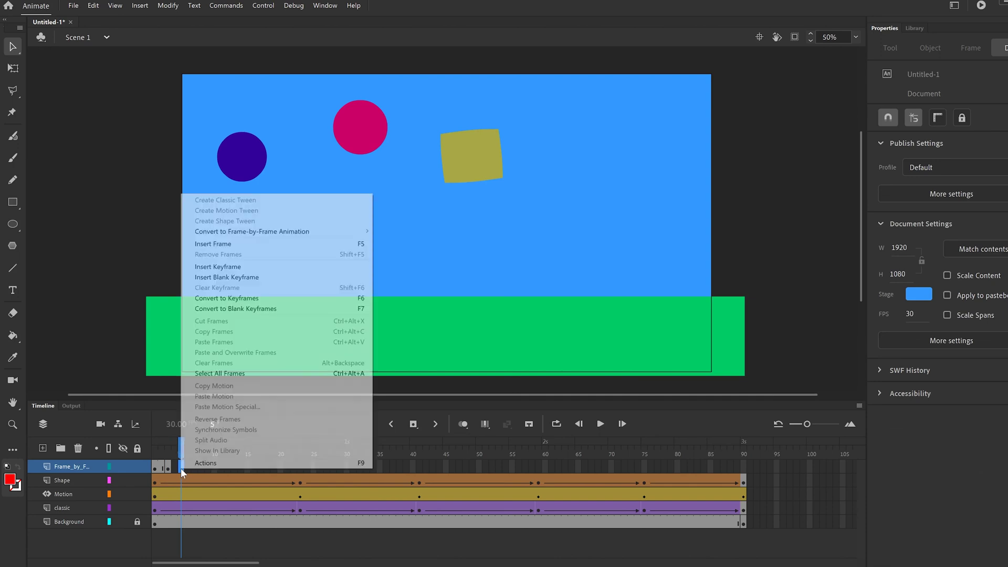
click(229, 266)
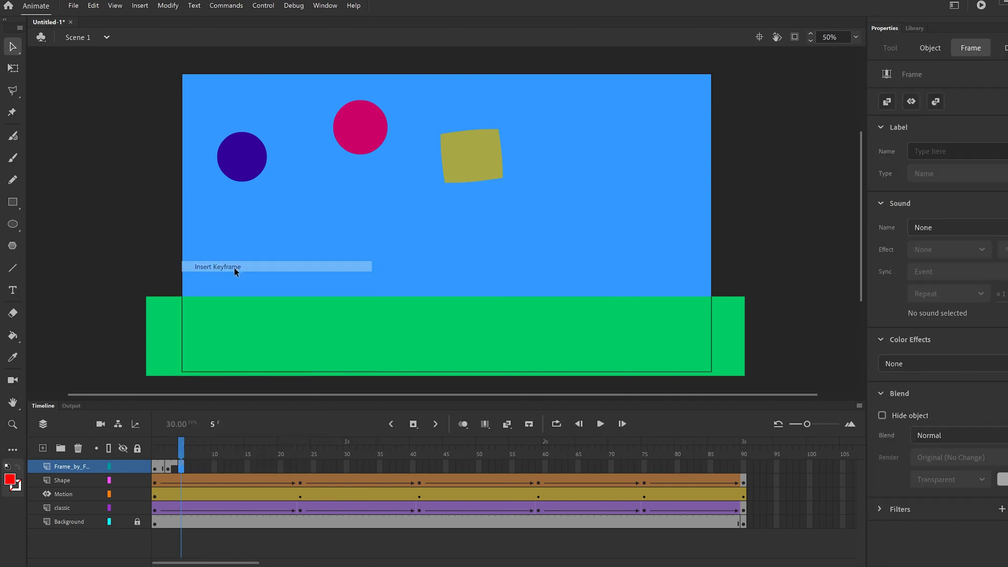
click(631, 140)
drag(631, 140, 630, 144)
click(181, 467)
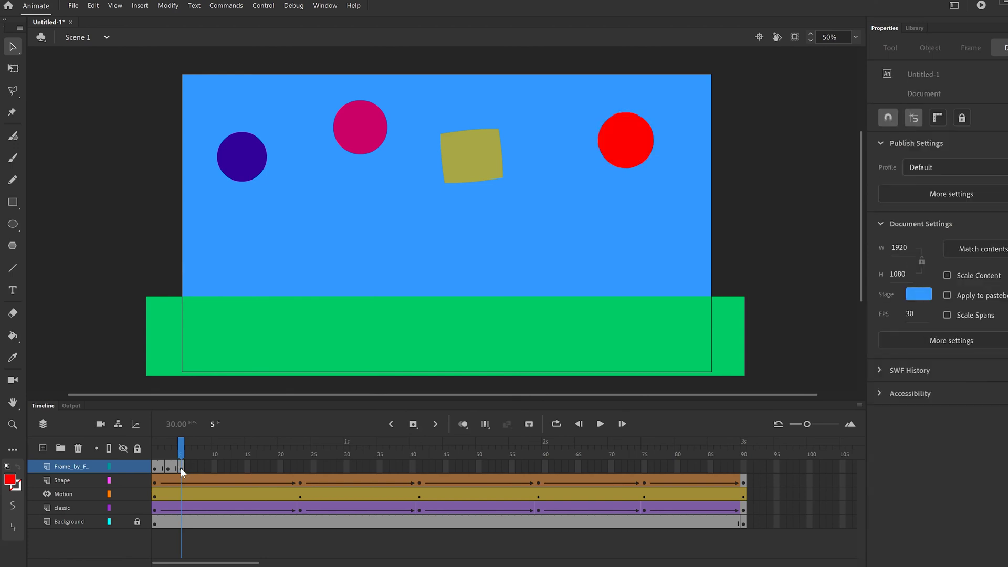
click(180, 467)
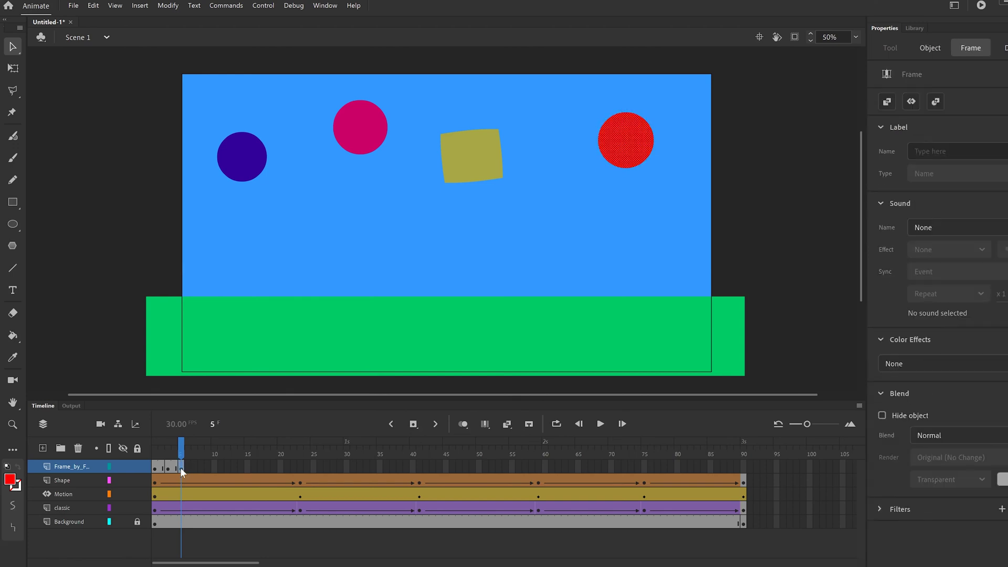
- Turn on onion skinning and shorten its range to one frame before the playhead
click(464, 424)
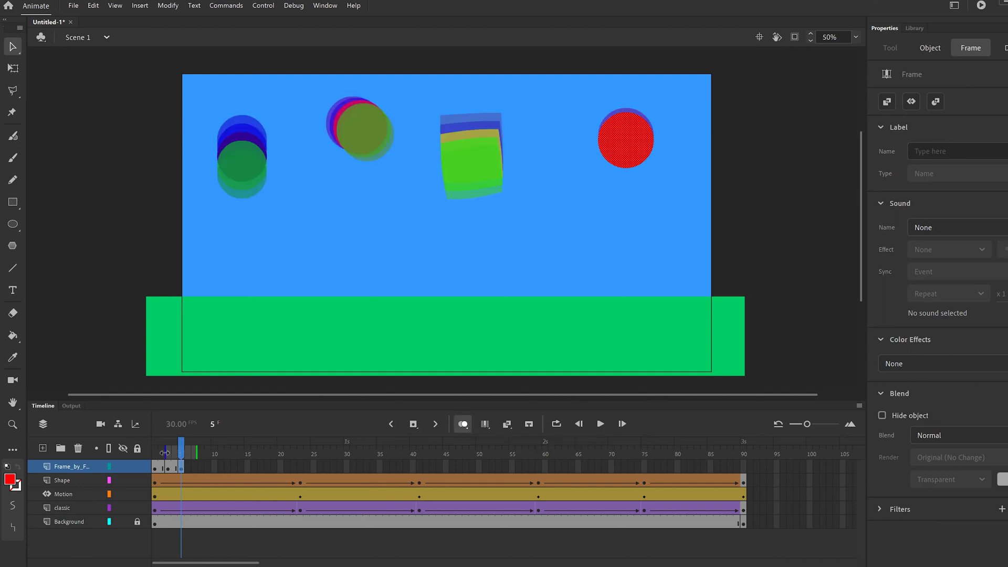
mouse_move(183, 455)
mouse_down()
mouse_move(161, 455)
mouse_move(173, 456)
mouse_up()
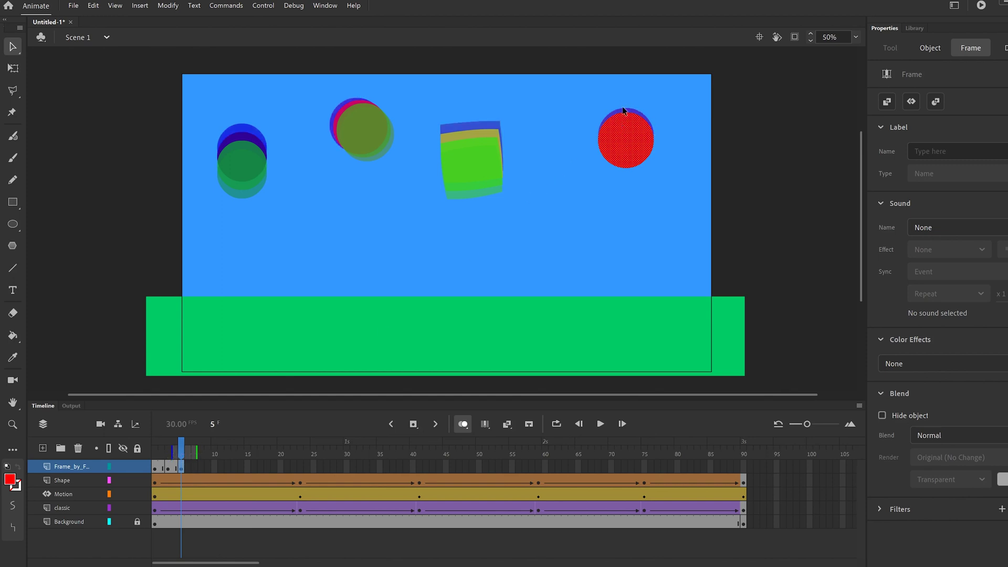
drag(182, 446, 181, 449)
- Insert a keyframe at frame 7 of the Frame_by_Frame layer and move the red circle straight down to Y about 168
click(191, 467)
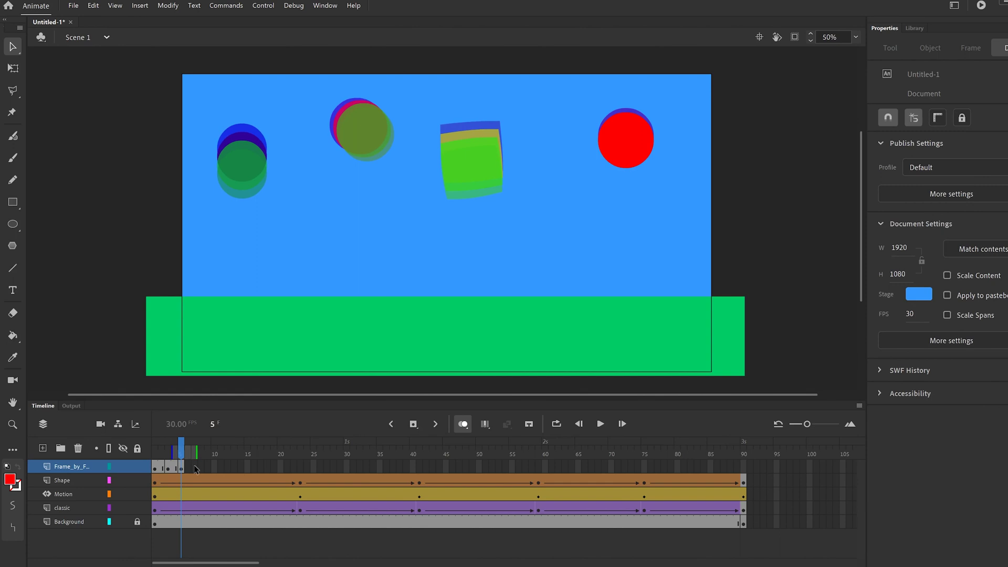
click(195, 467)
right_click(196, 469)
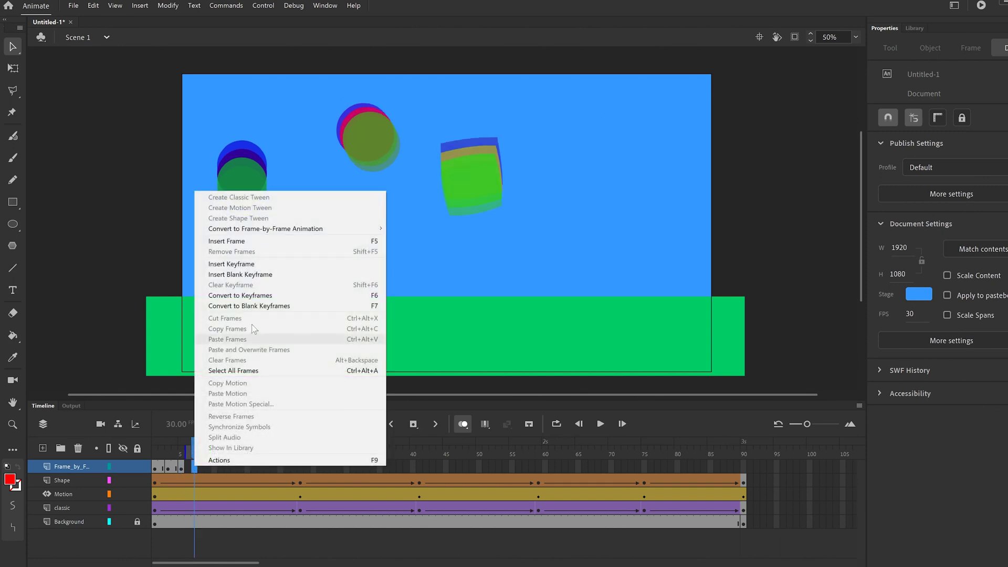
click(321, 263)
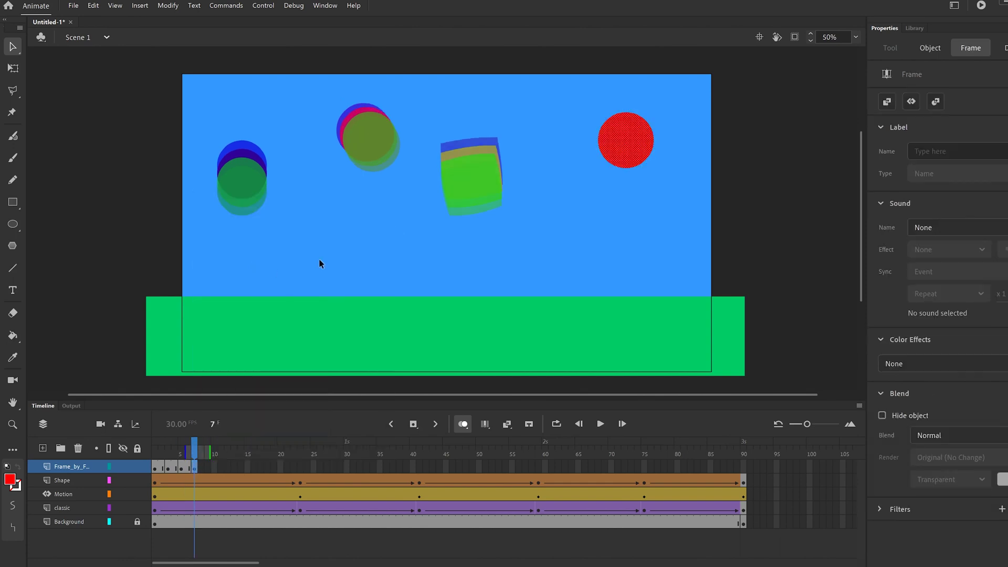
click(624, 139)
drag(622, 136, 621, 142)
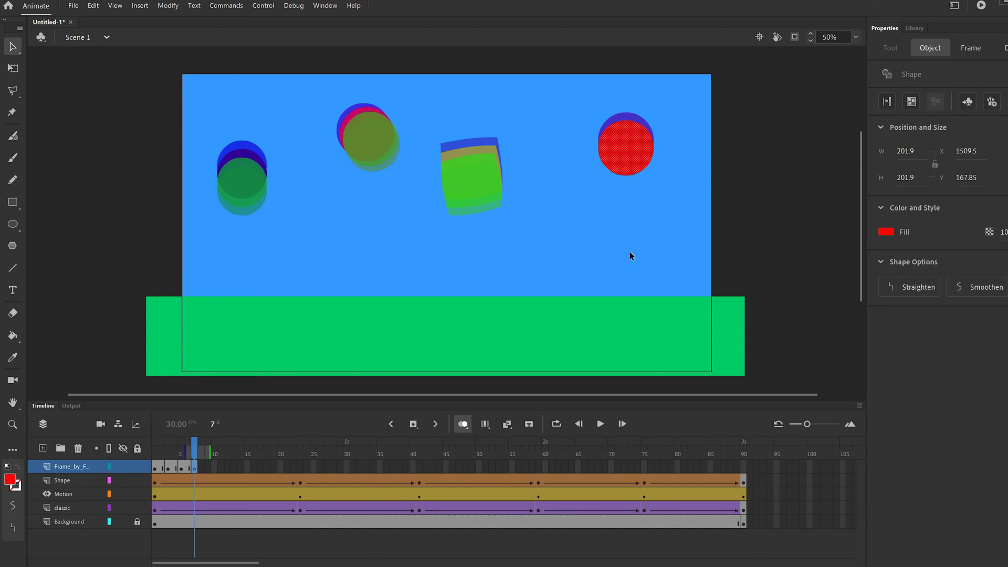
- Insert a keyframe at frame 9 of the Frame_by_Frame layer and move the red circle straight down to Y about 196
right_click(207, 469)
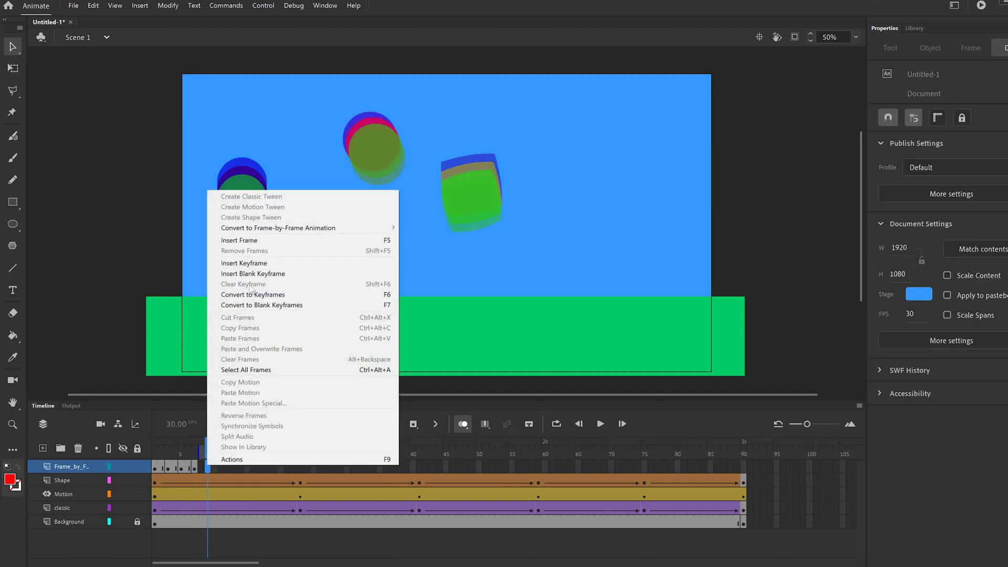
click(251, 264)
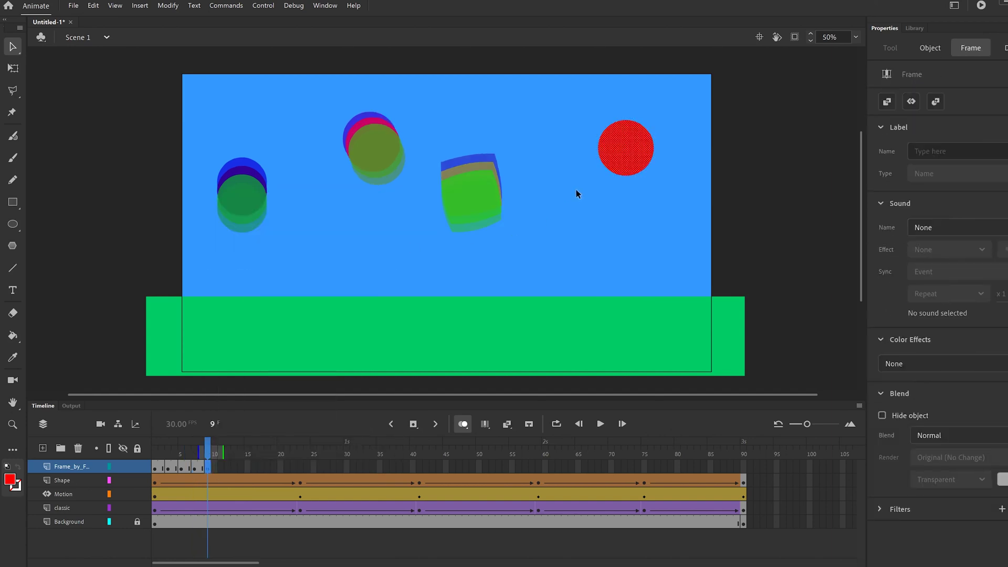
drag(623, 159, 624, 167)
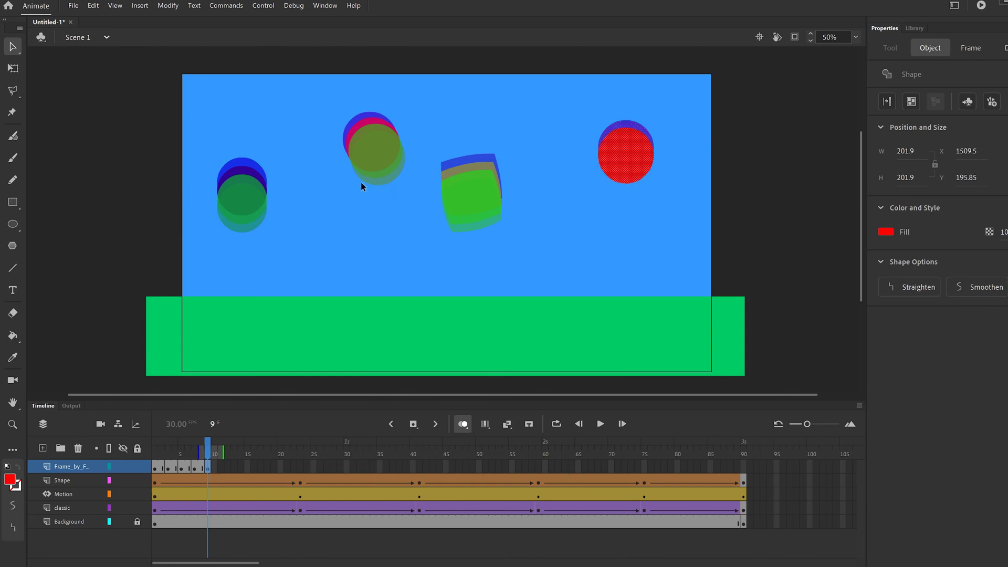
- Insert a keyframe at frame 11 of the Frame_by_Frame layer and move the red circle straight down to Y about 226
click(221, 468)
right_click(220, 467)
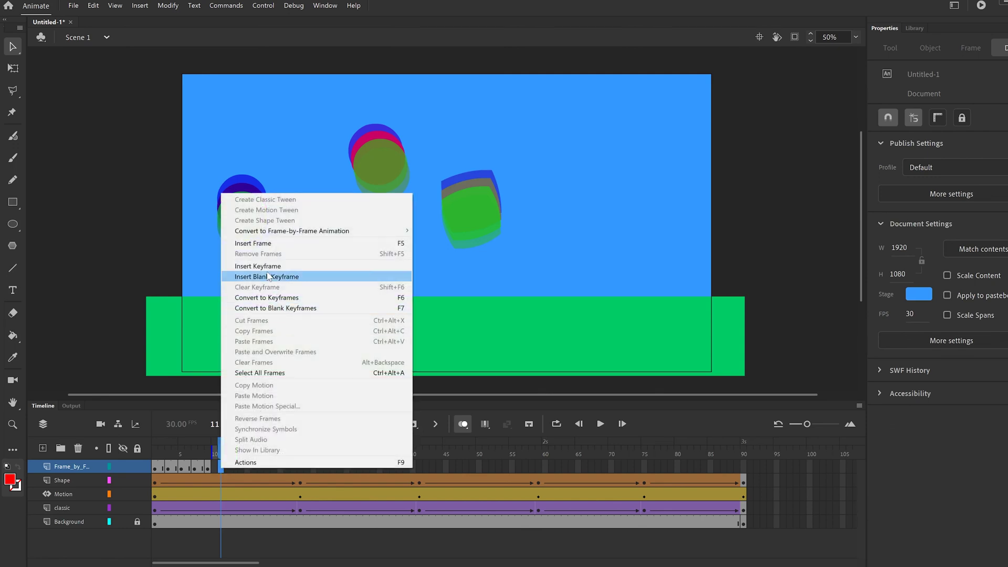
click(258, 266)
click(624, 173)
mouse_move(623, 171)
mouse_down()
mouse_move(622, 191)
mouse_move(620, 175)
mouse_up()
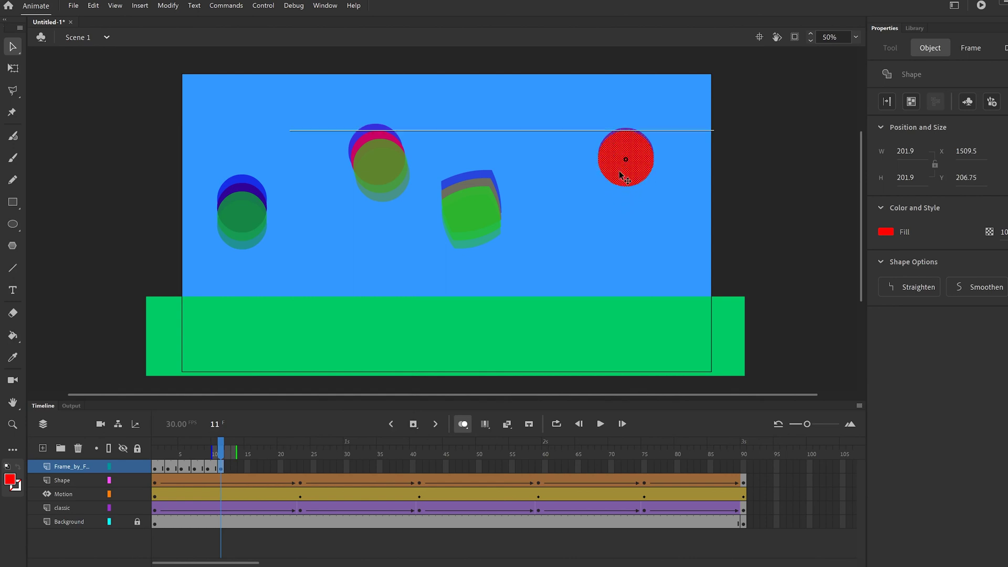
drag(621, 175, 620, 179)
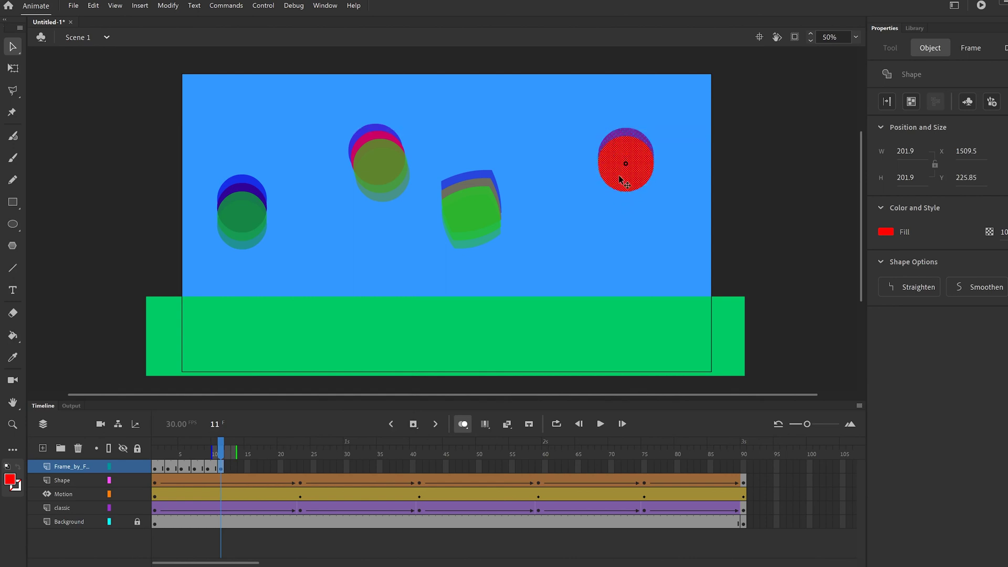
- Insert a keyframe at frame 13 of the Frame_by_Frame layer and move the red circle straight down to Y about 262
click(234, 466)
right_click(234, 465)
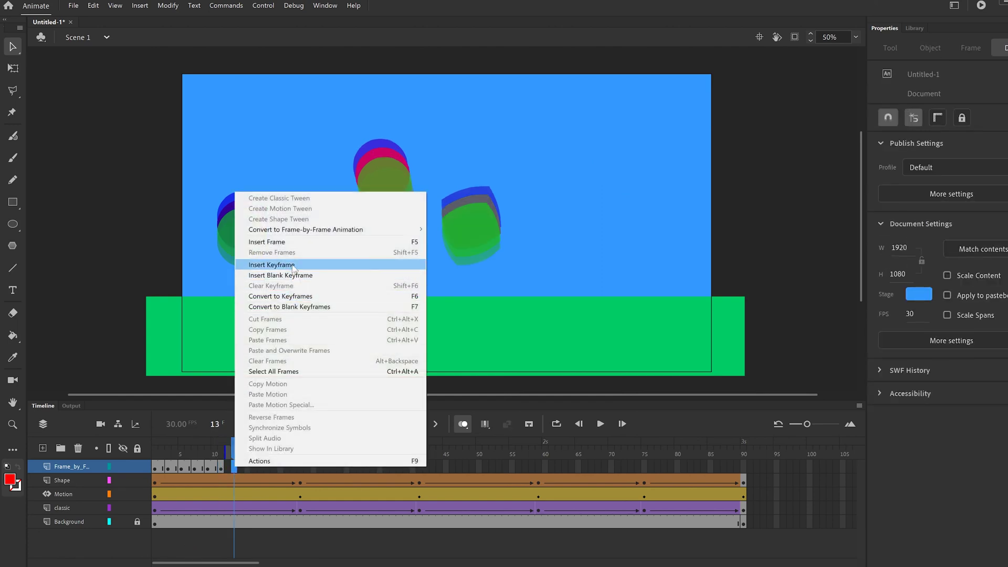
click(272, 265)
drag(628, 168, 629, 181)
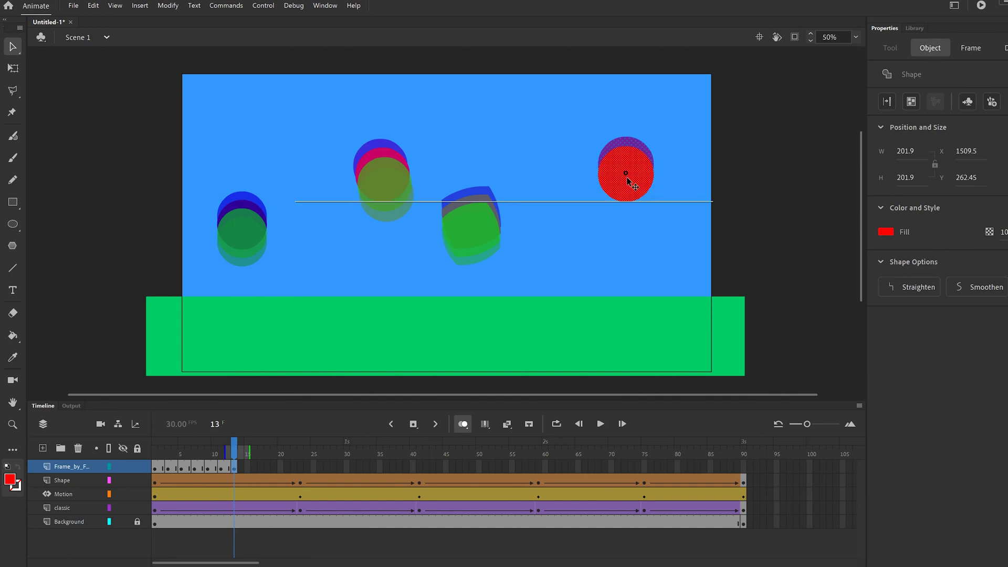
drag(629, 180, 629, 180)
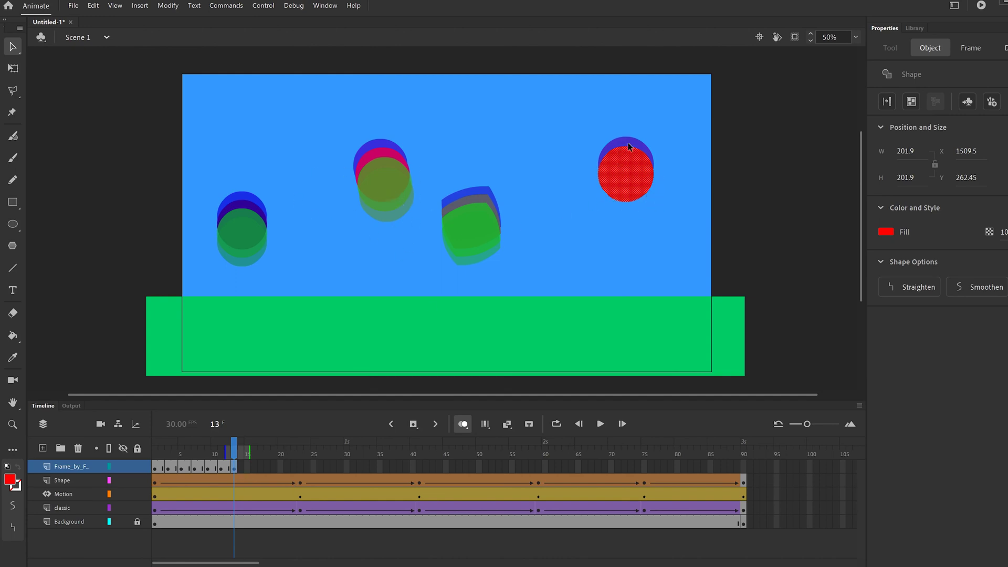
- Insert a keyframe at frame 15 of the Frame_by_Frame layer and move the red circle straight down to Y about 335
click(246, 470)
right_click(246, 470)
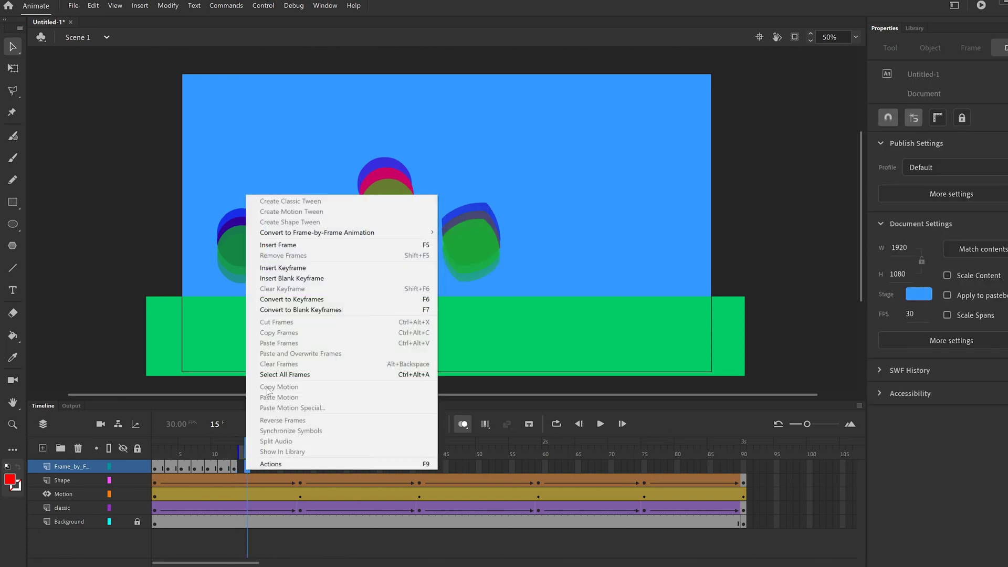
click(289, 269)
click(623, 184)
drag(623, 184, 622, 203)
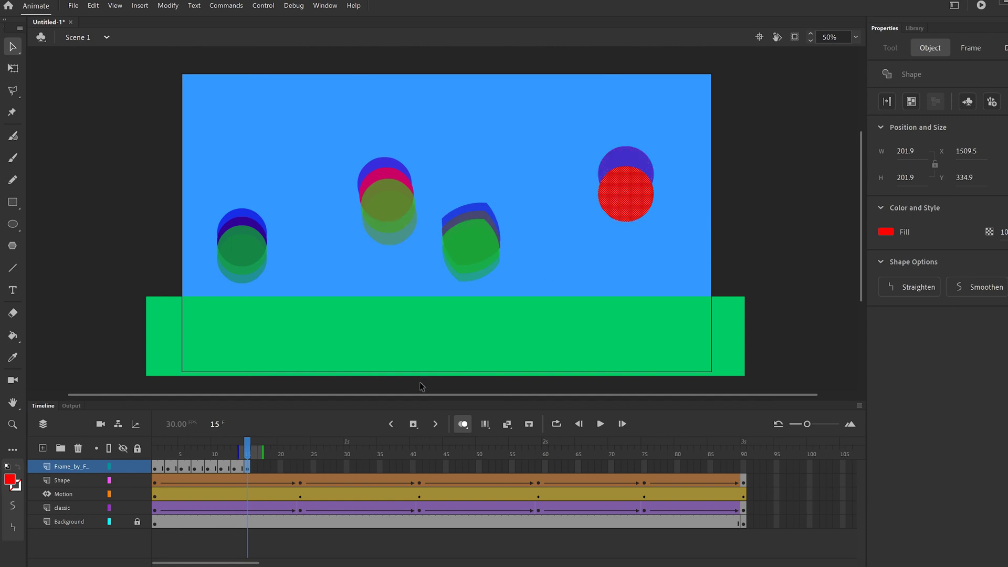
- Insert a keyframe at frame 17 of the Frame_by_Frame layer and move the red circle straight down to Y about 419
click(260, 468)
right_click(260, 467)
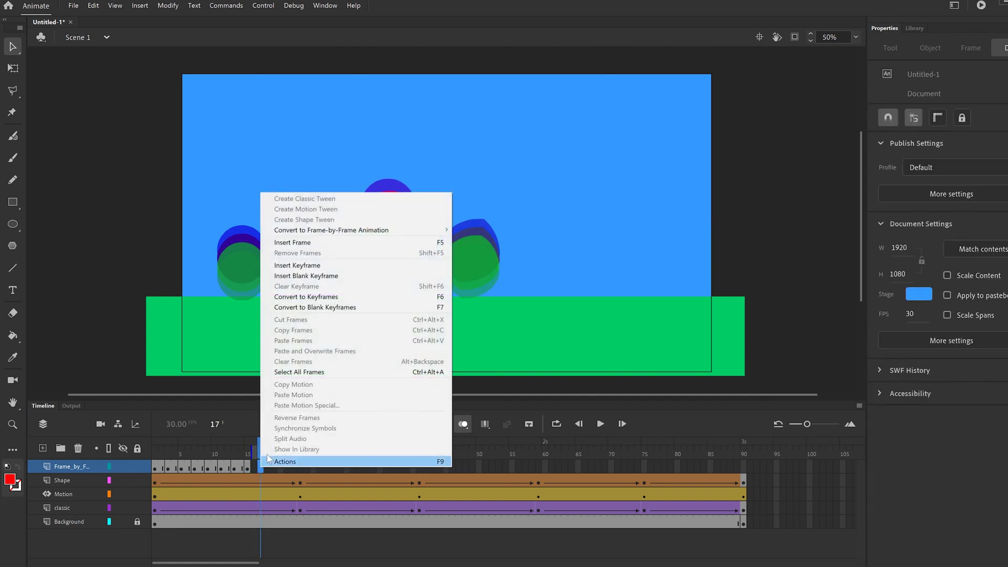
click(310, 266)
click(624, 206)
drag(624, 205, 626, 226)
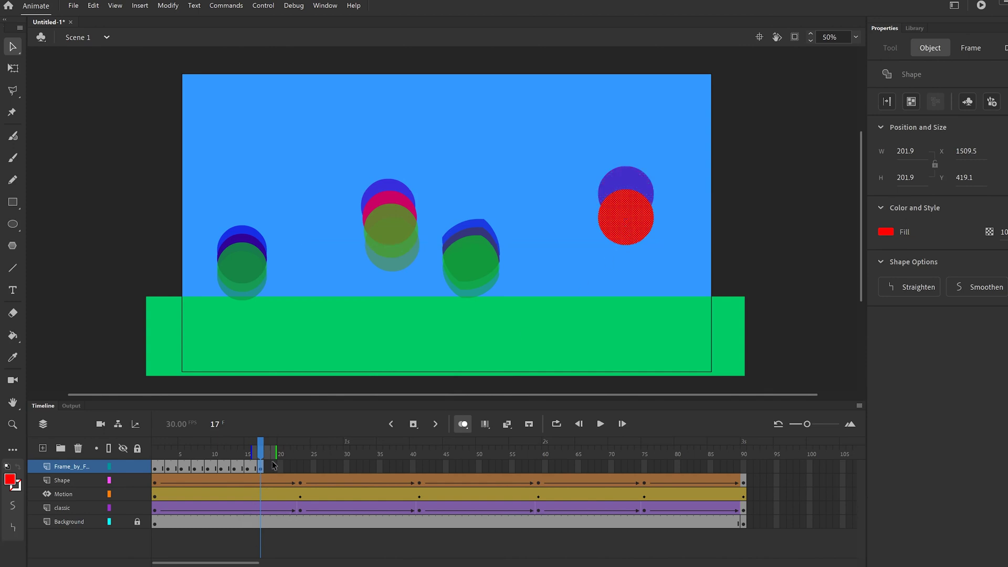
- Insert a keyframe at frame 19 of the Frame_by_Frame layer and move the red circle straight down to Y about 520
right_click(274, 466)
click(310, 265)
drag(611, 228, 615, 254)
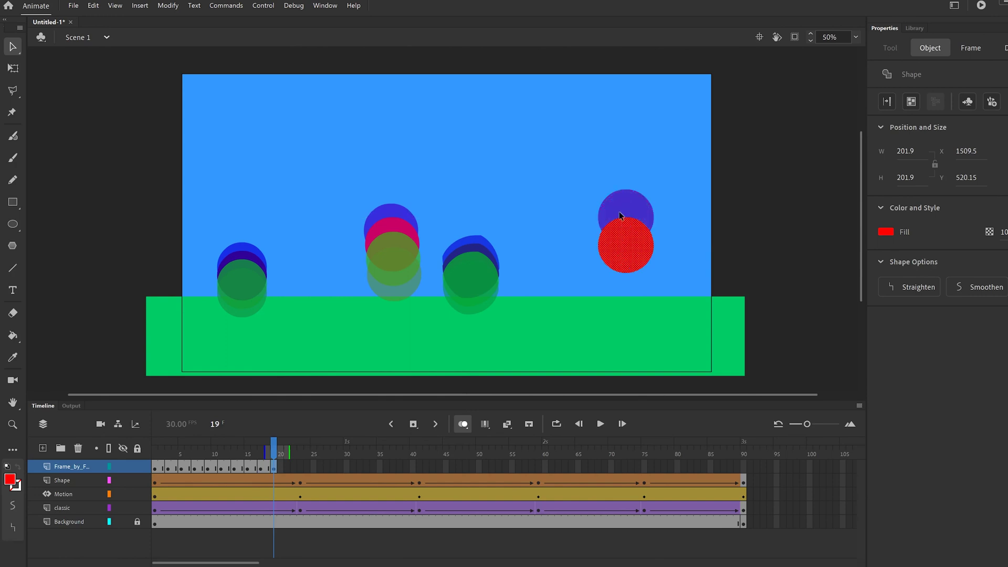
- Insert a keyframe at frame 21 of the Frame_by_Frame layer and move the red circle straight down onto the upper edge of the green ground
click(286, 469)
right_click(287, 469)
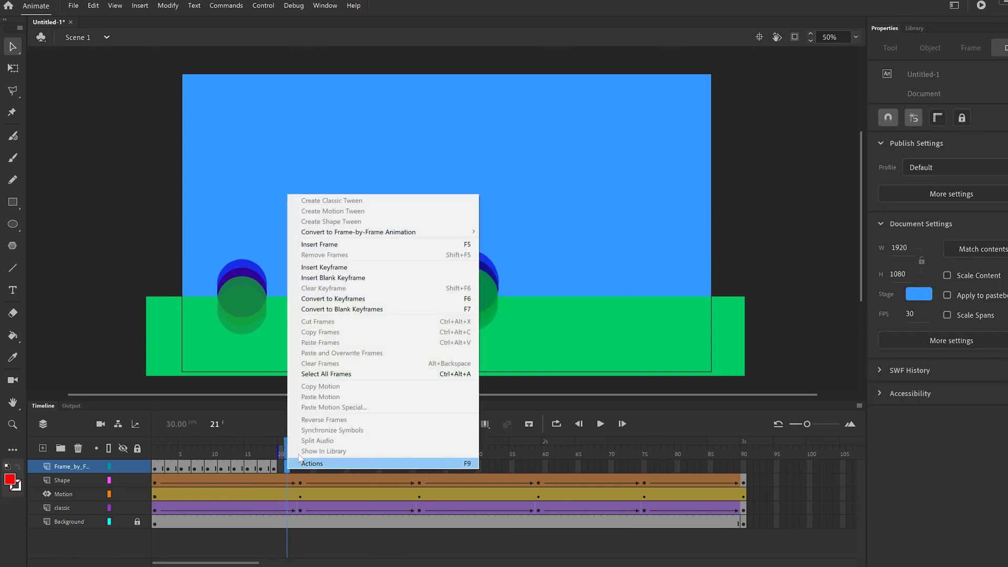
click(324, 268)
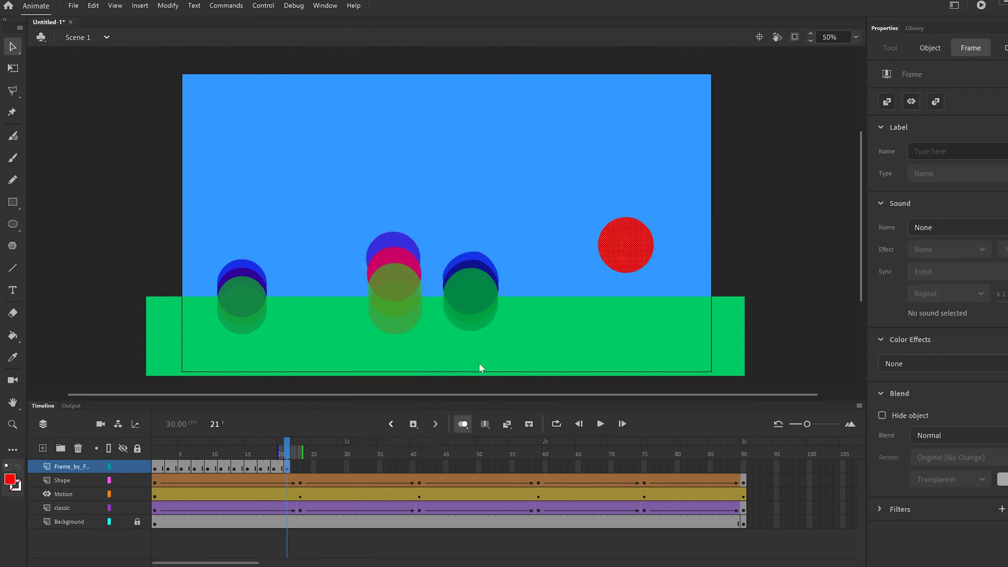
drag(621, 266, 621, 292)
- Insert a keyframe at frame 23 of the Frame_by_Frame layer and move the red circle straight down so it overlaps the green ground
click(301, 467)
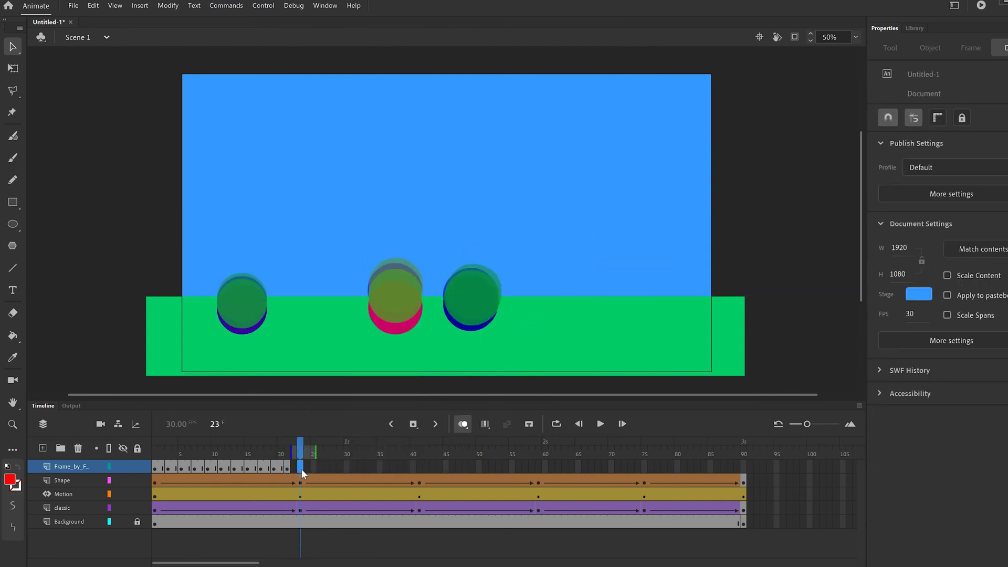
right_click(302, 467)
click(355, 268)
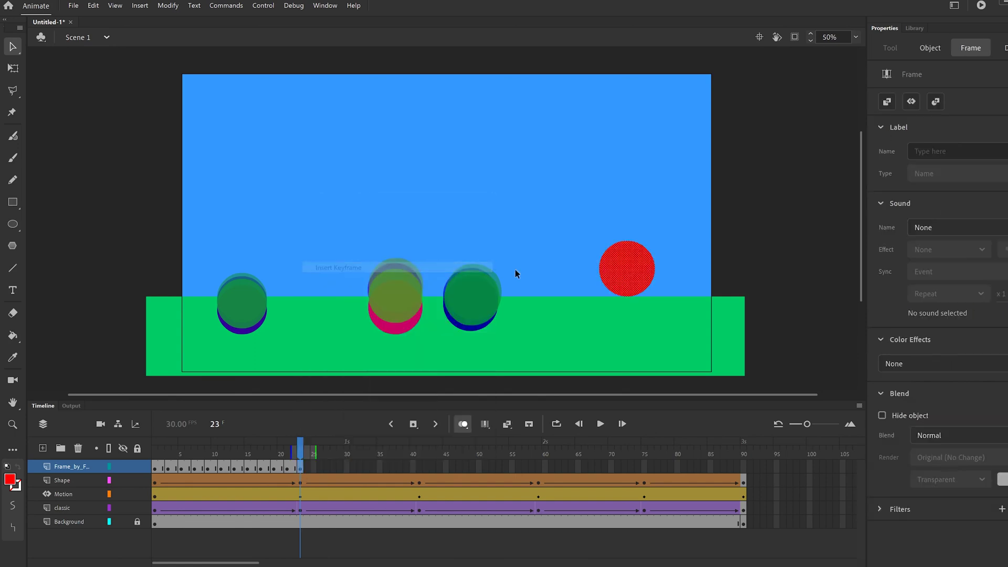
drag(617, 275, 619, 306)
- Turn off onion skinning and preview the animation from frame 1
drag(301, 455, 155, 455)
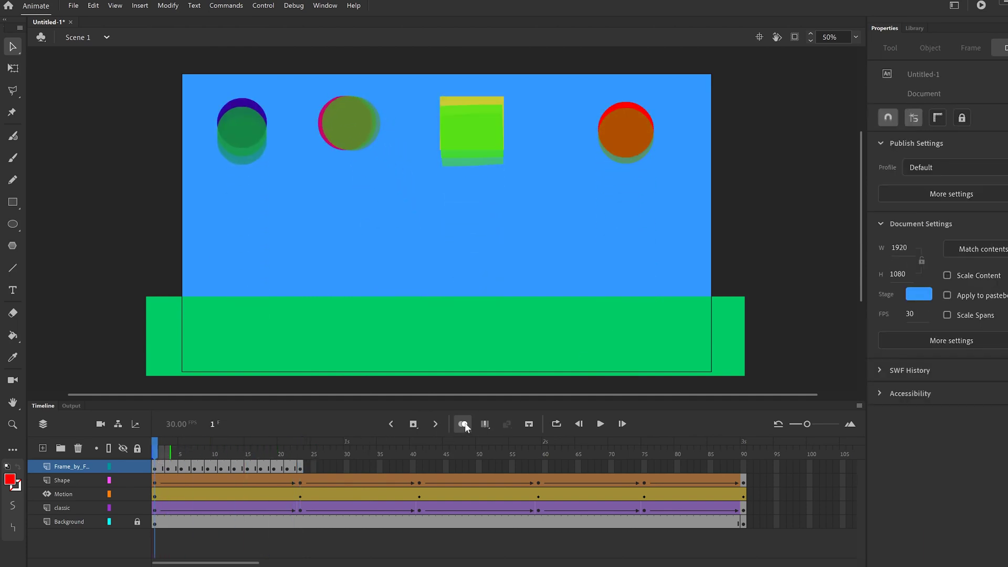
click(464, 424)
click(600, 424)
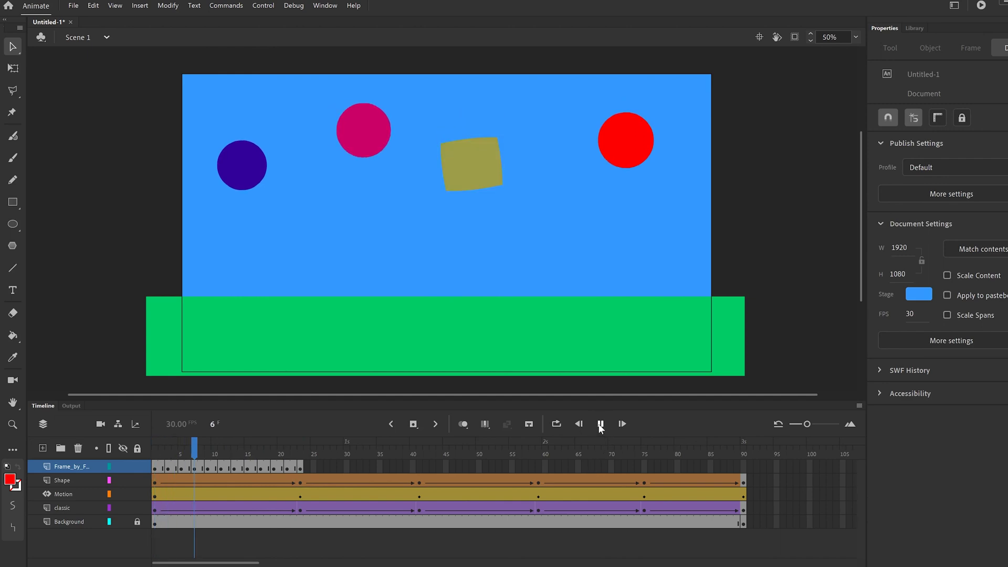
click(601, 424)
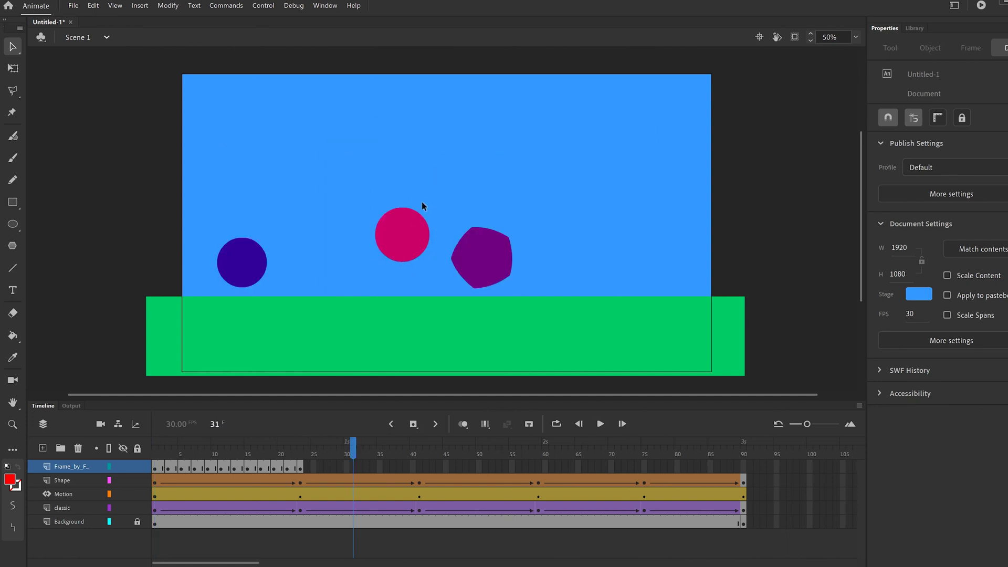
- Replay the animation from frame 1 and scrub through the red circle's fall to frame 23
drag(323, 455, 155, 454)
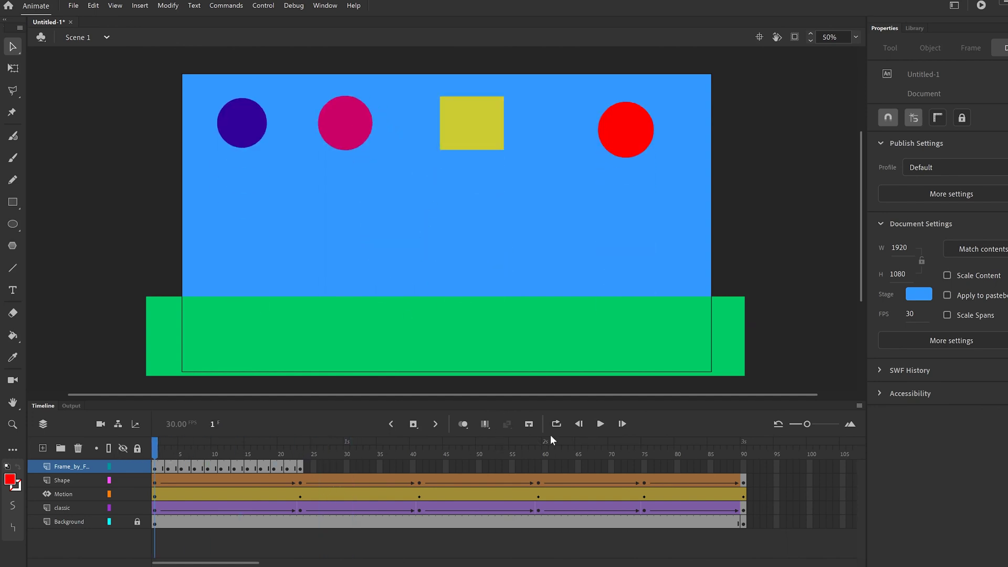
click(599, 423)
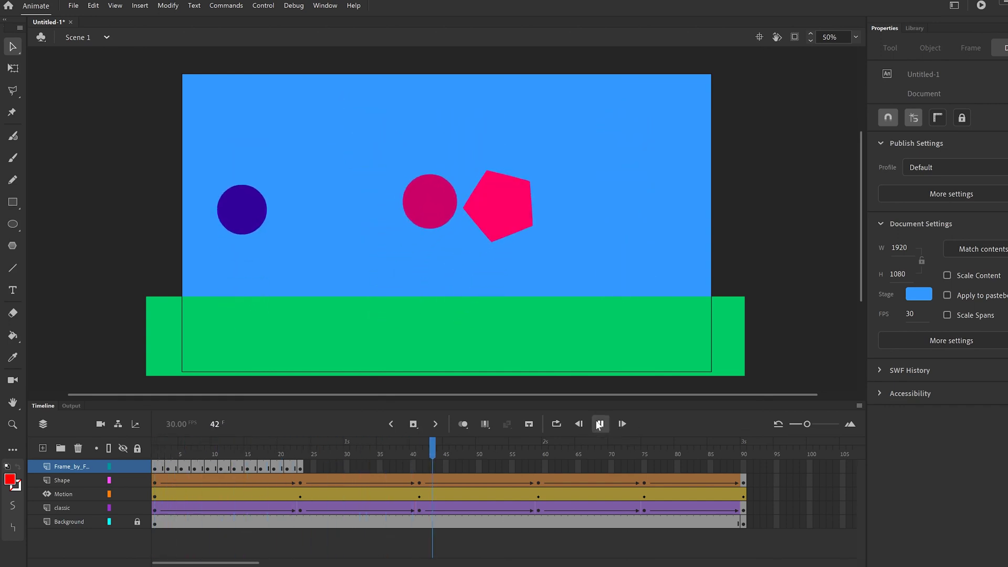
drag(190, 449, 304, 467)
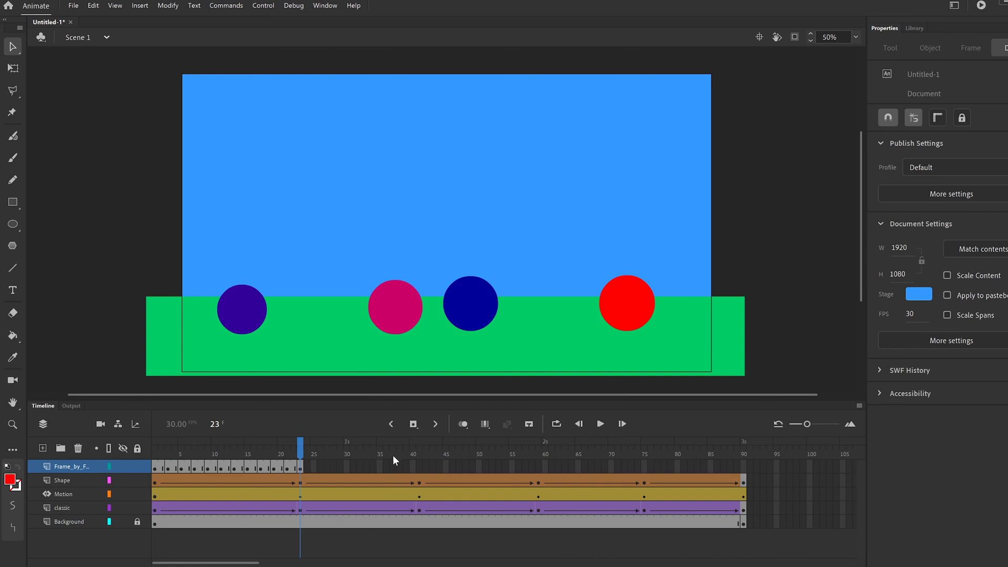
- Go to frame 41 and compare the classic, Motion, Shape and Frame_by_Frame layers by selecting each in turn
click(418, 465)
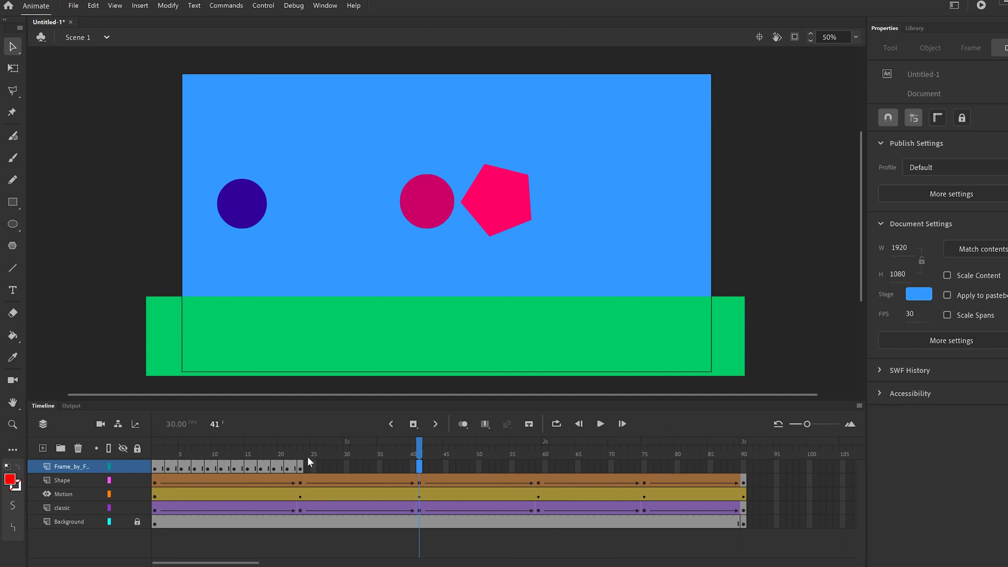
click(64, 508)
click(66, 496)
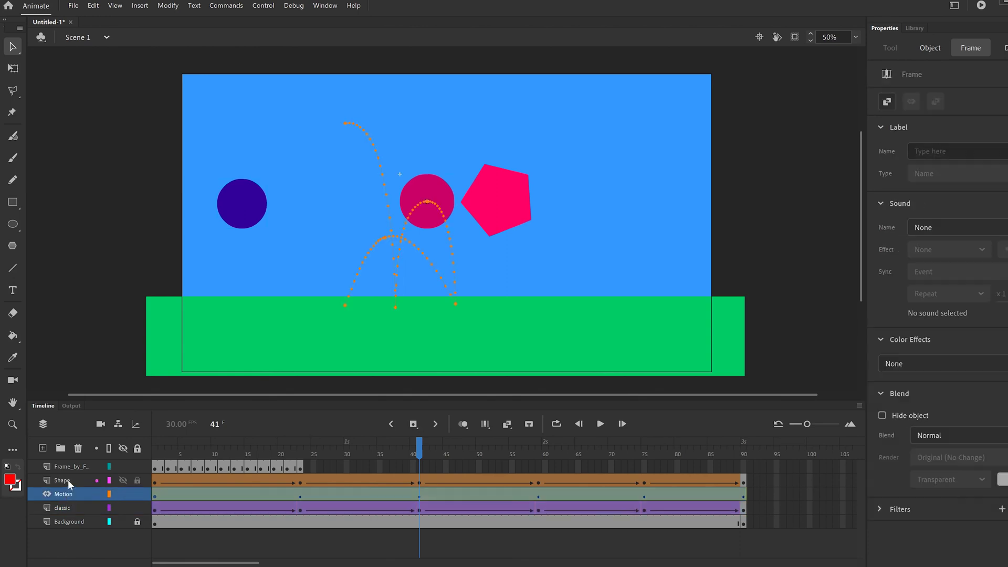
click(68, 480)
click(68, 466)
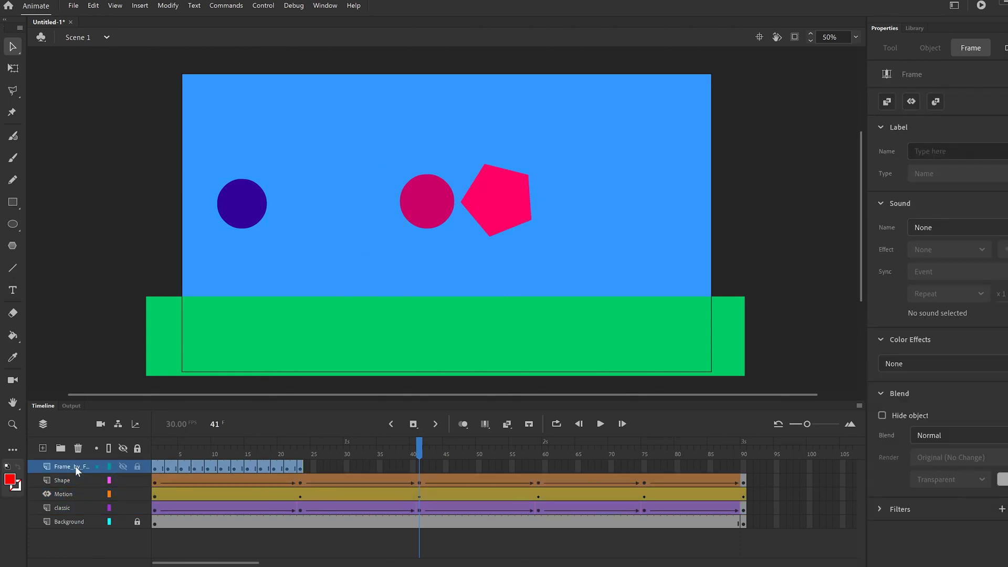